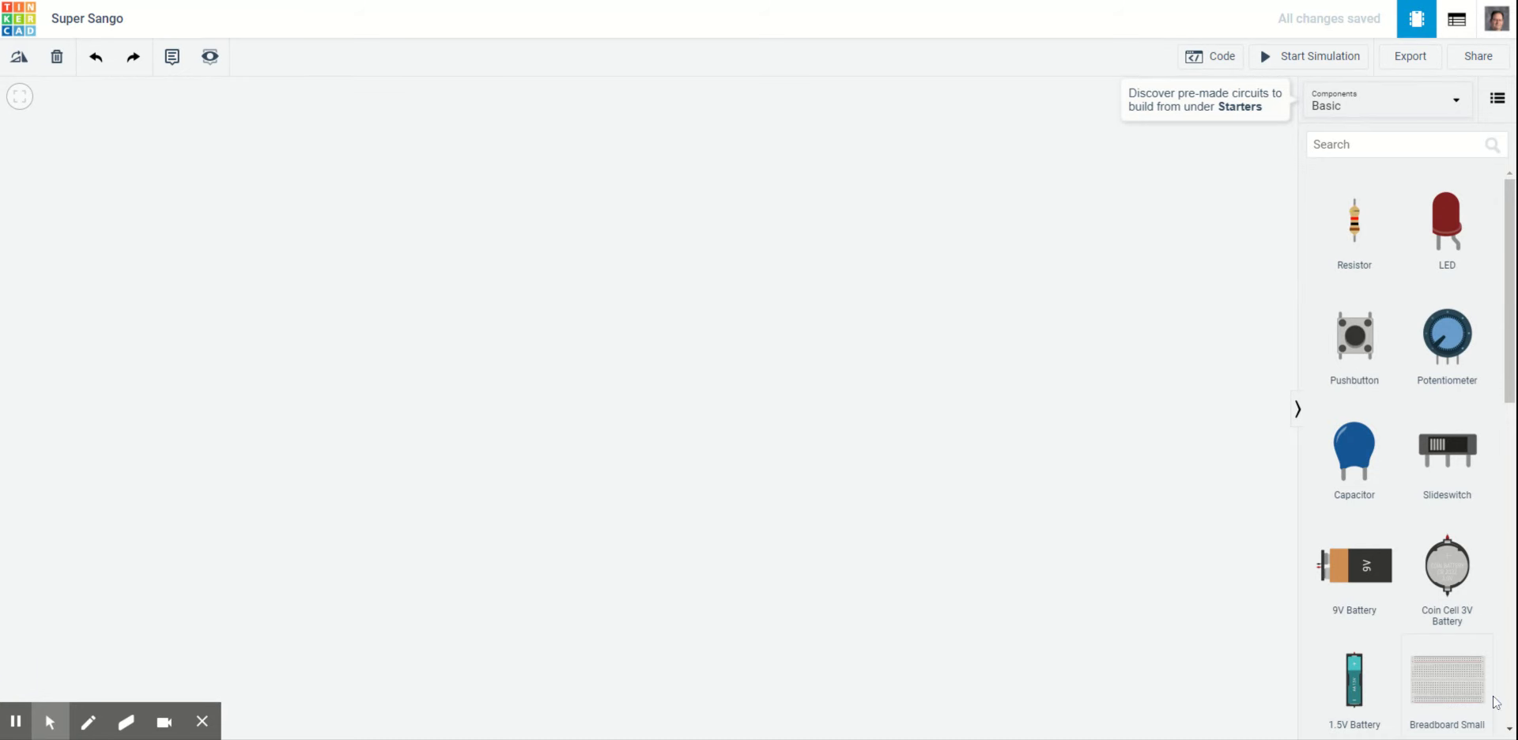
# Step: Place a small breadboard on the empty workplane and name it Penelope
pyautogui.moveTo(963, 520); pyautogui.dragTo(609, 351)
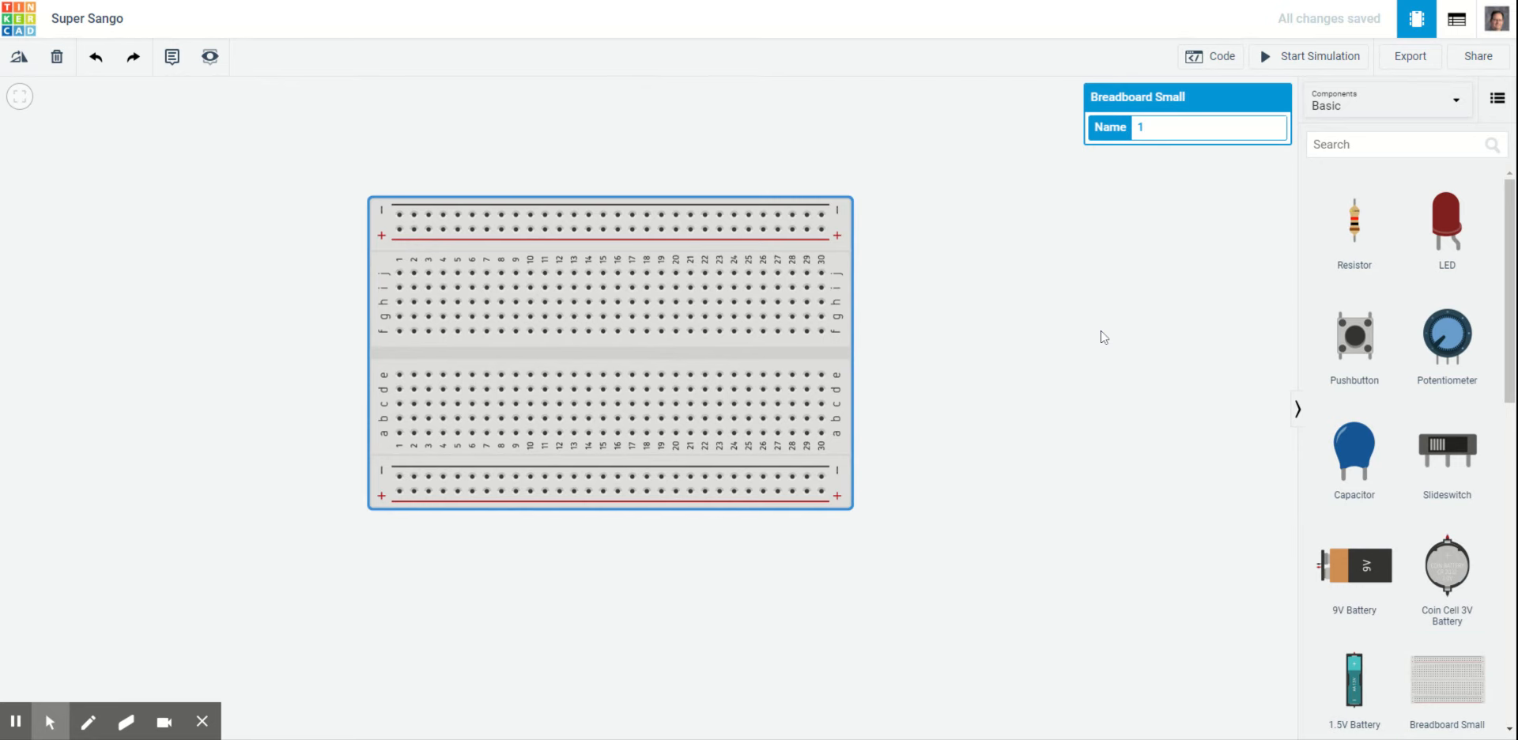
pyautogui.click(1091, 129)
pyautogui.click(1155, 117)
pyautogui.hotkey('ctrl', 'a')
pyautogui.write('Penelope')
pyautogui.click(1055, 231)
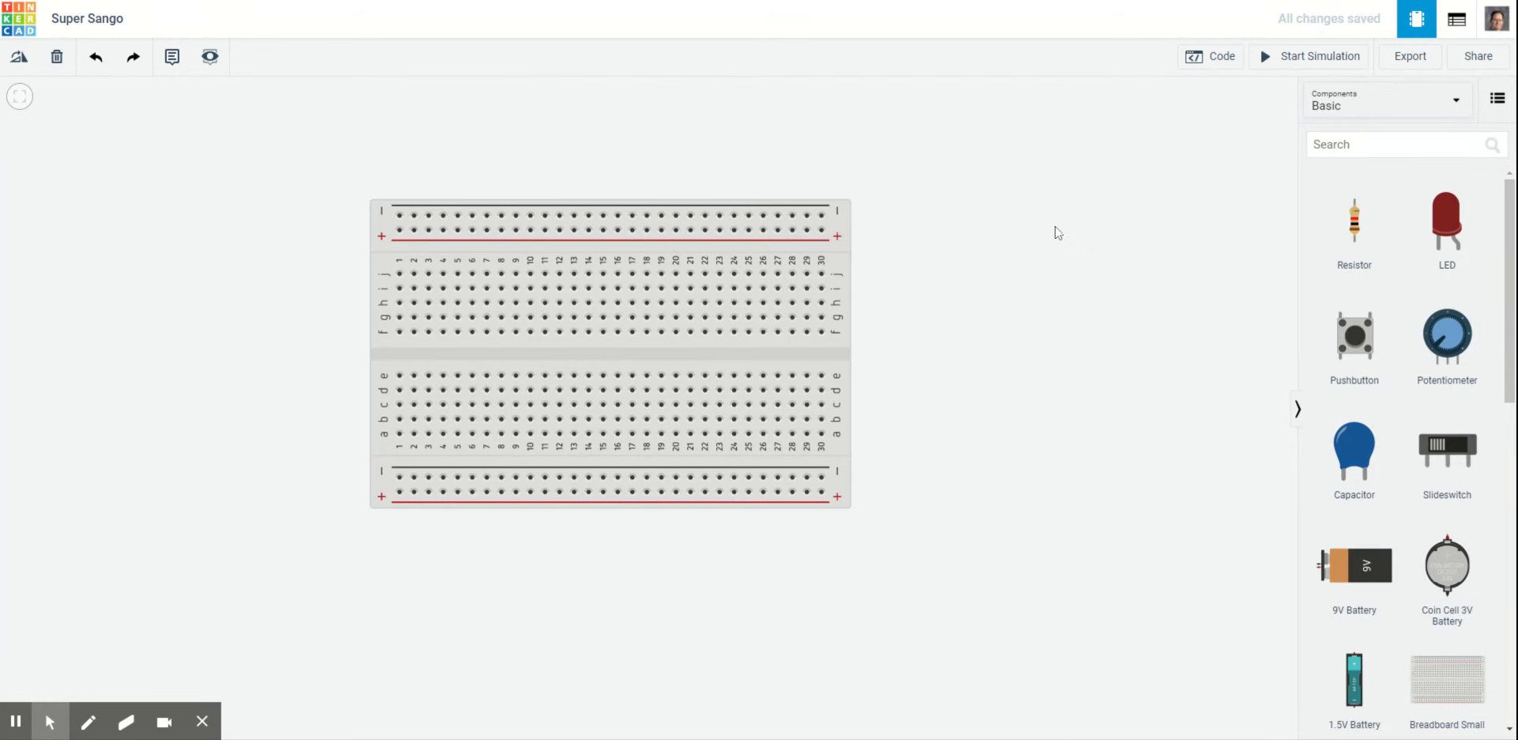
pyautogui.click(850, 265)
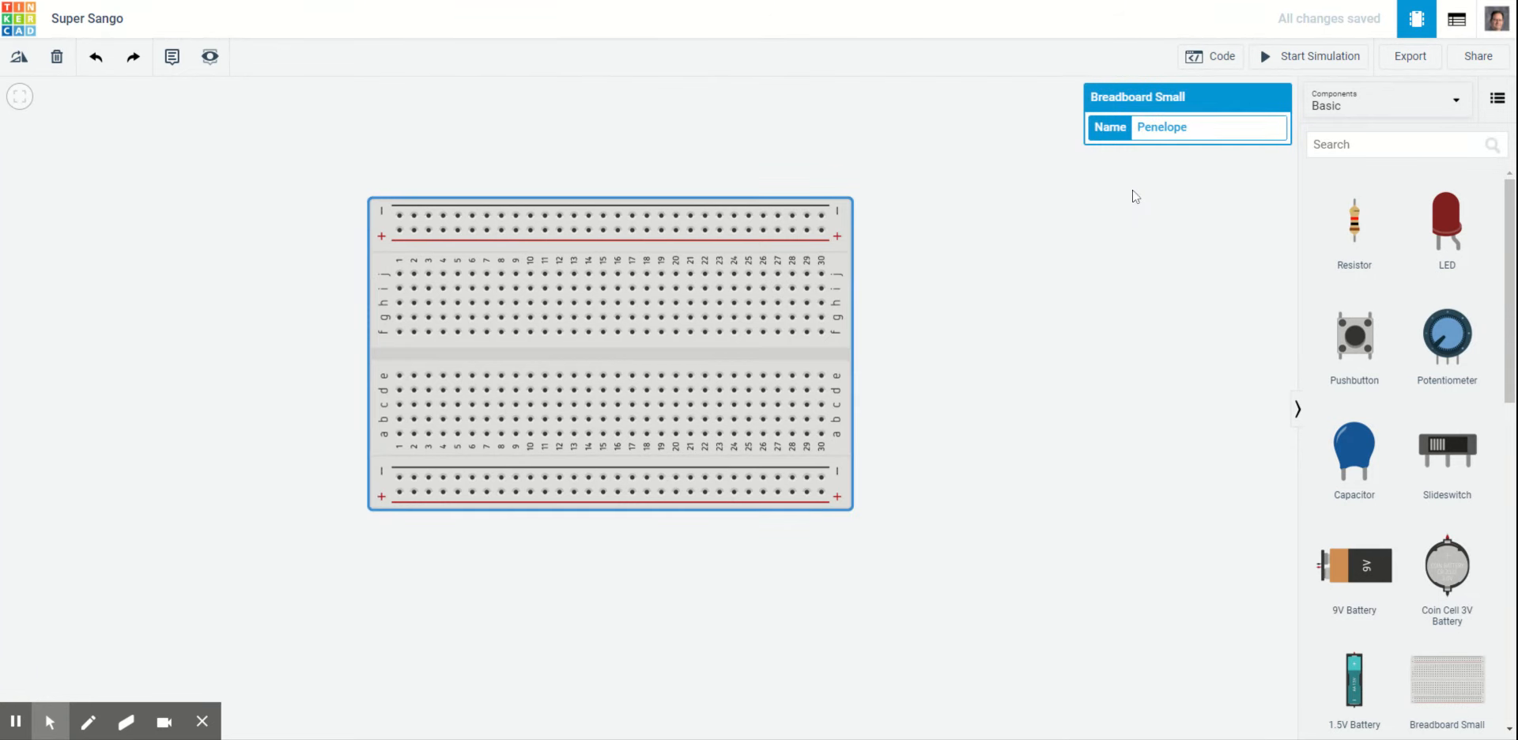
pyautogui.click(1103, 336)
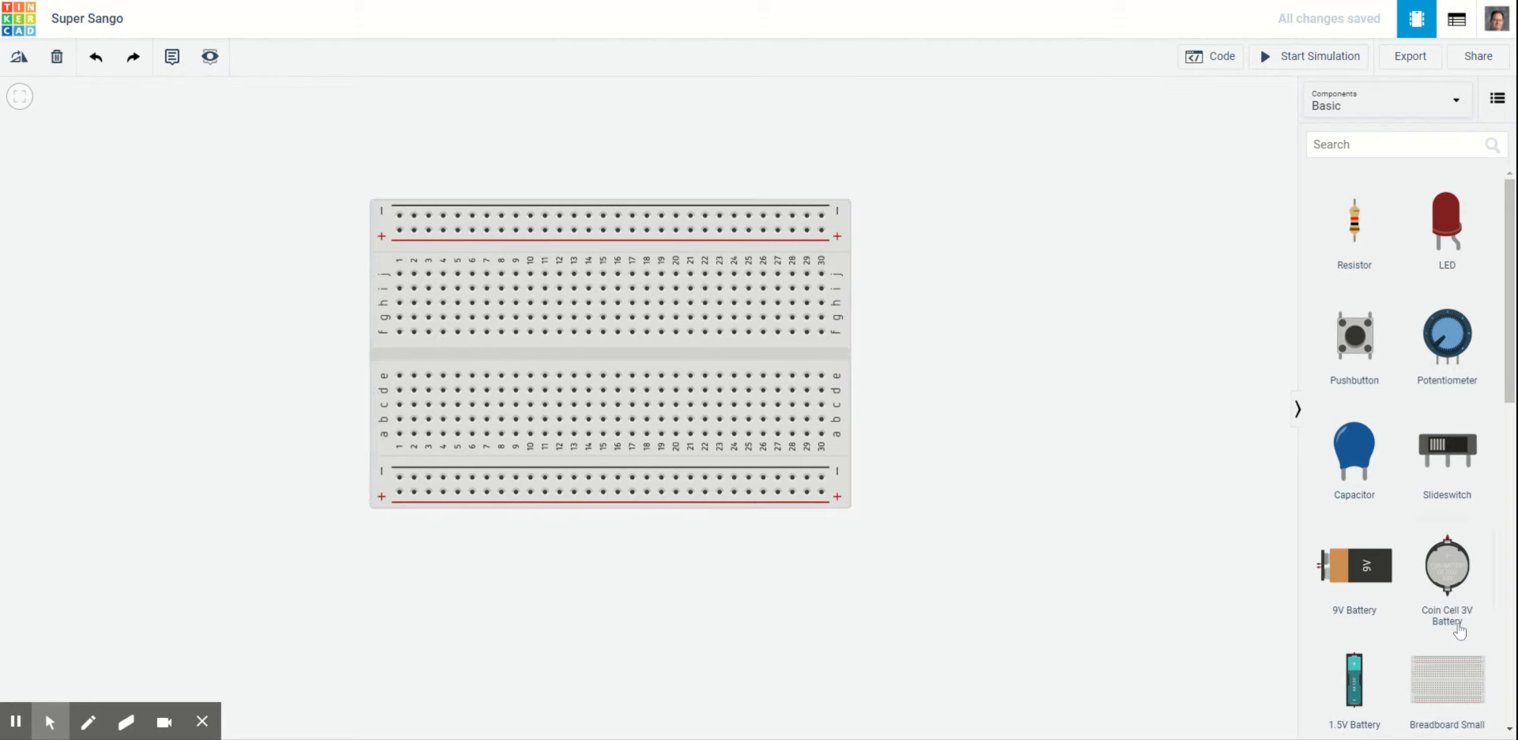
# Step: Place a resistor beside the breadboard and rotate the breadboard 90° clockwise so that row 1 is uppermost
pyautogui.moveTo(1360, 229); pyautogui.dragTo(1007, 228)
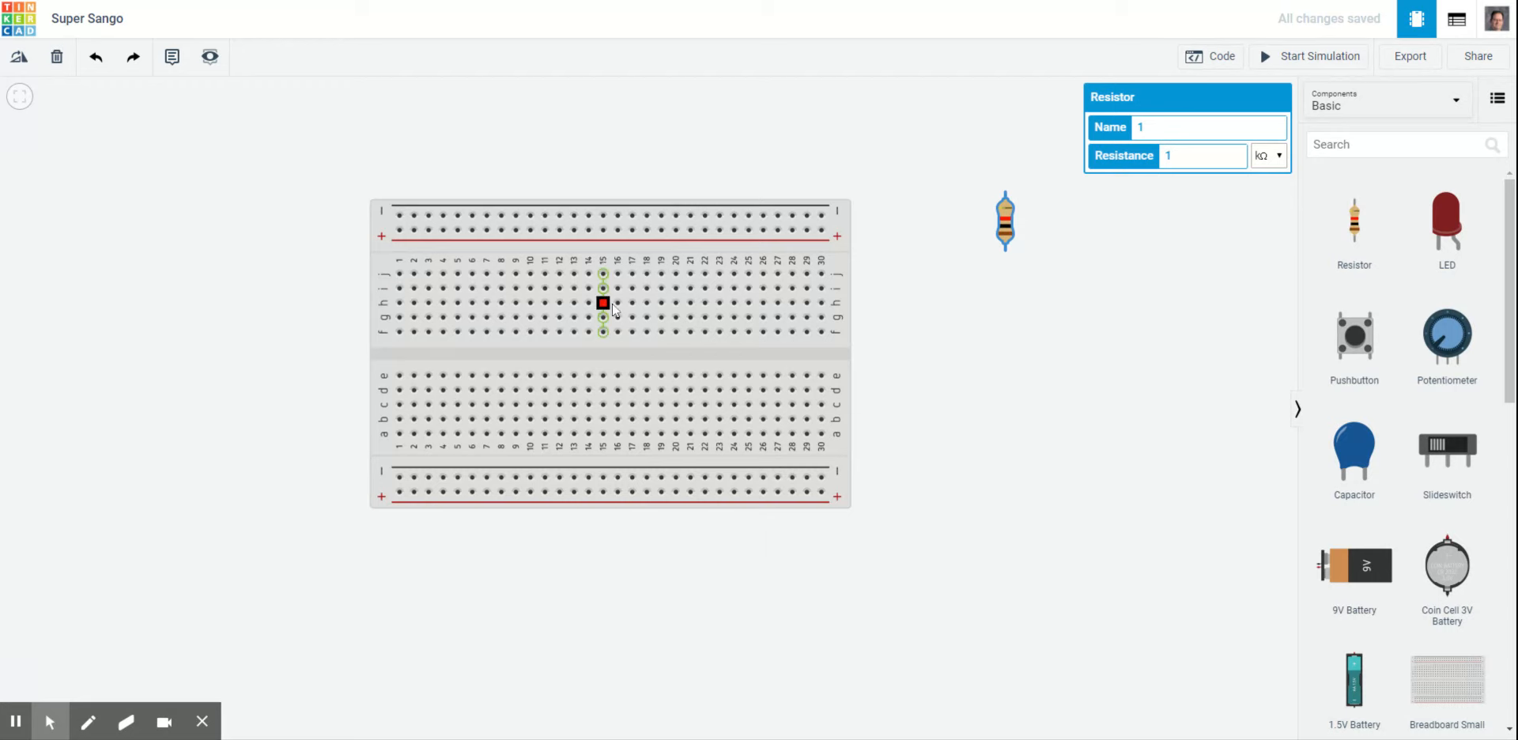
pyautogui.click(545, 353)
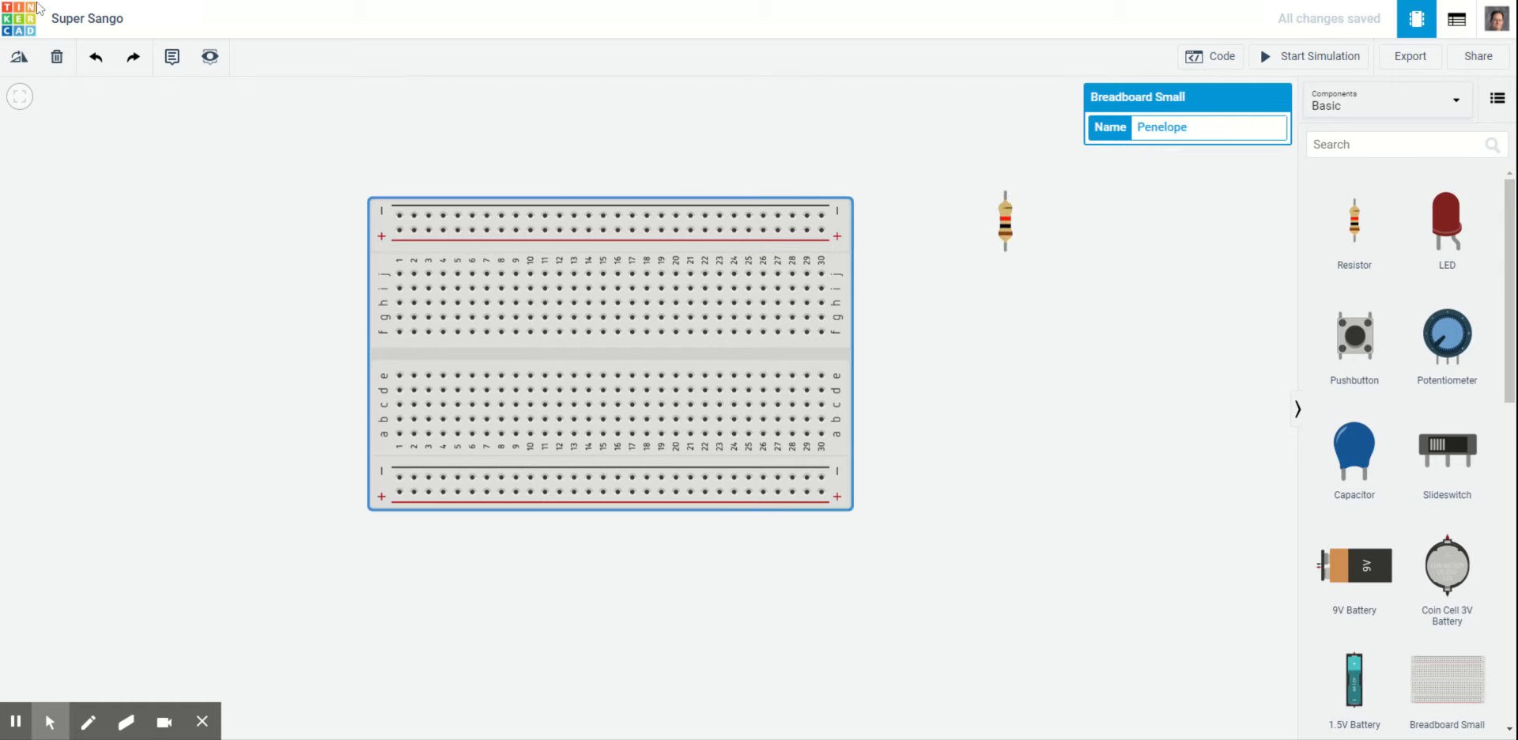
pyautogui.click(21, 61)
pyautogui.click(20, 60)
pyautogui.click(21, 60)
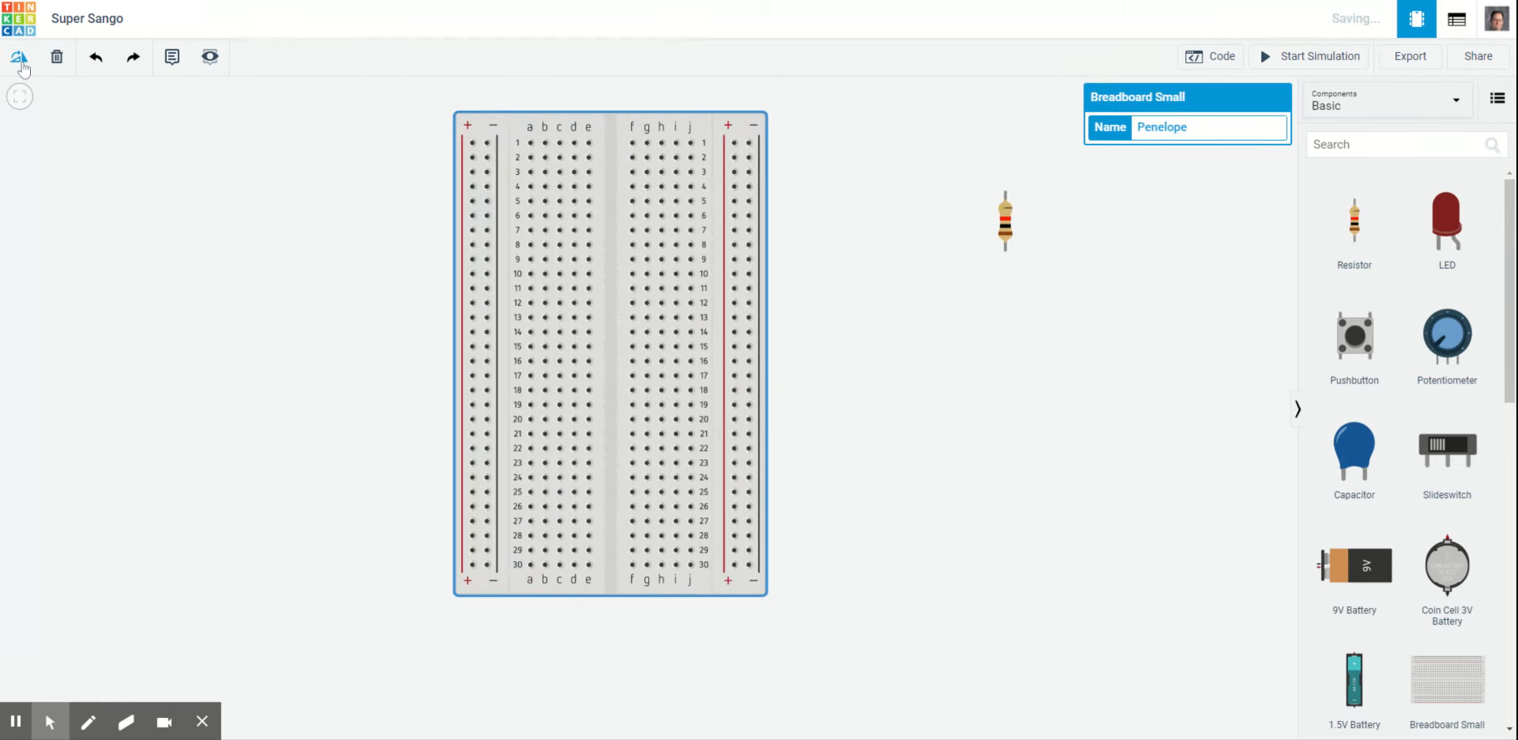
pyautogui.click(993, 377)
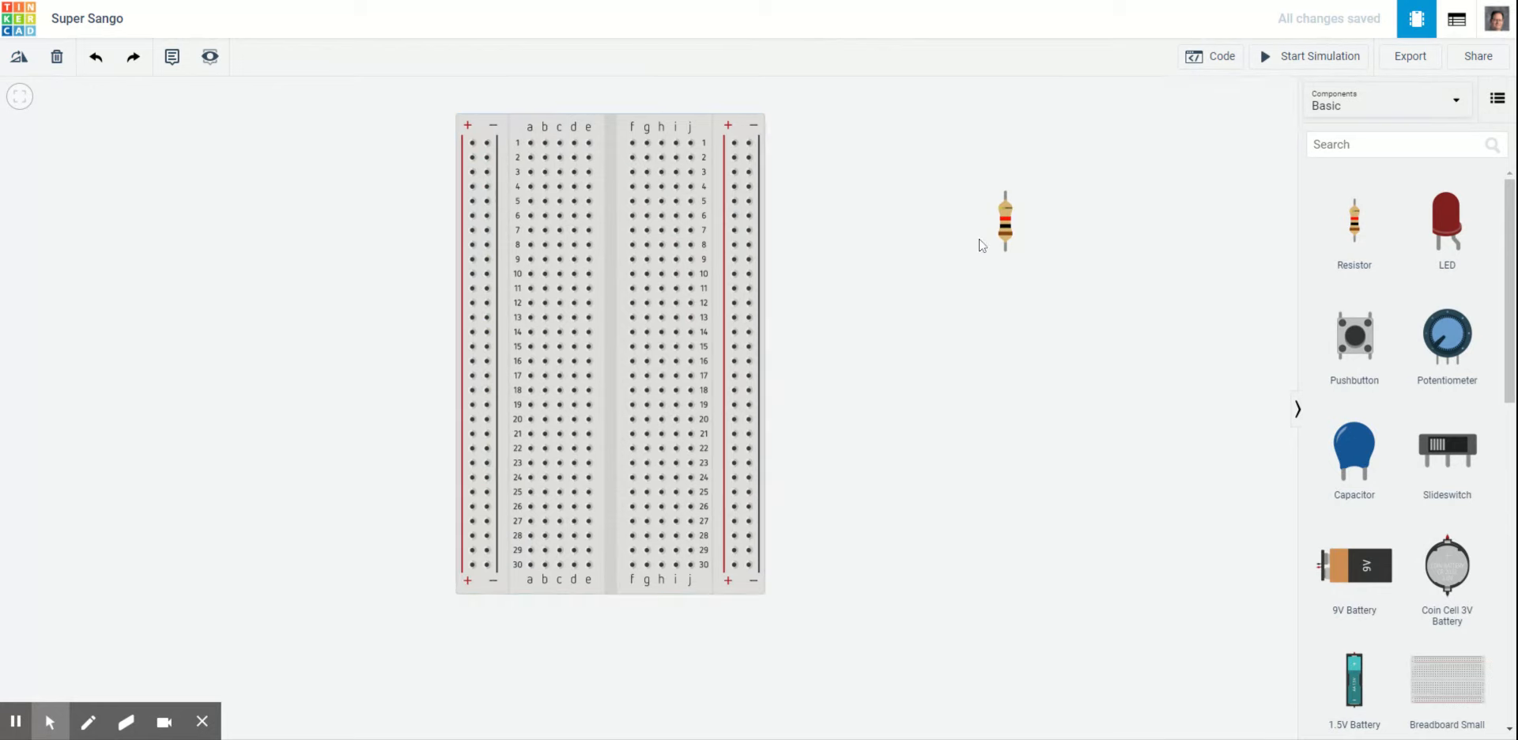
# Step: Move the resistor onto the breadboard so it sits in column b, spanning rows 3 to 7
pyautogui.moveTo(1005, 225); pyautogui.dragTo(532, 204)
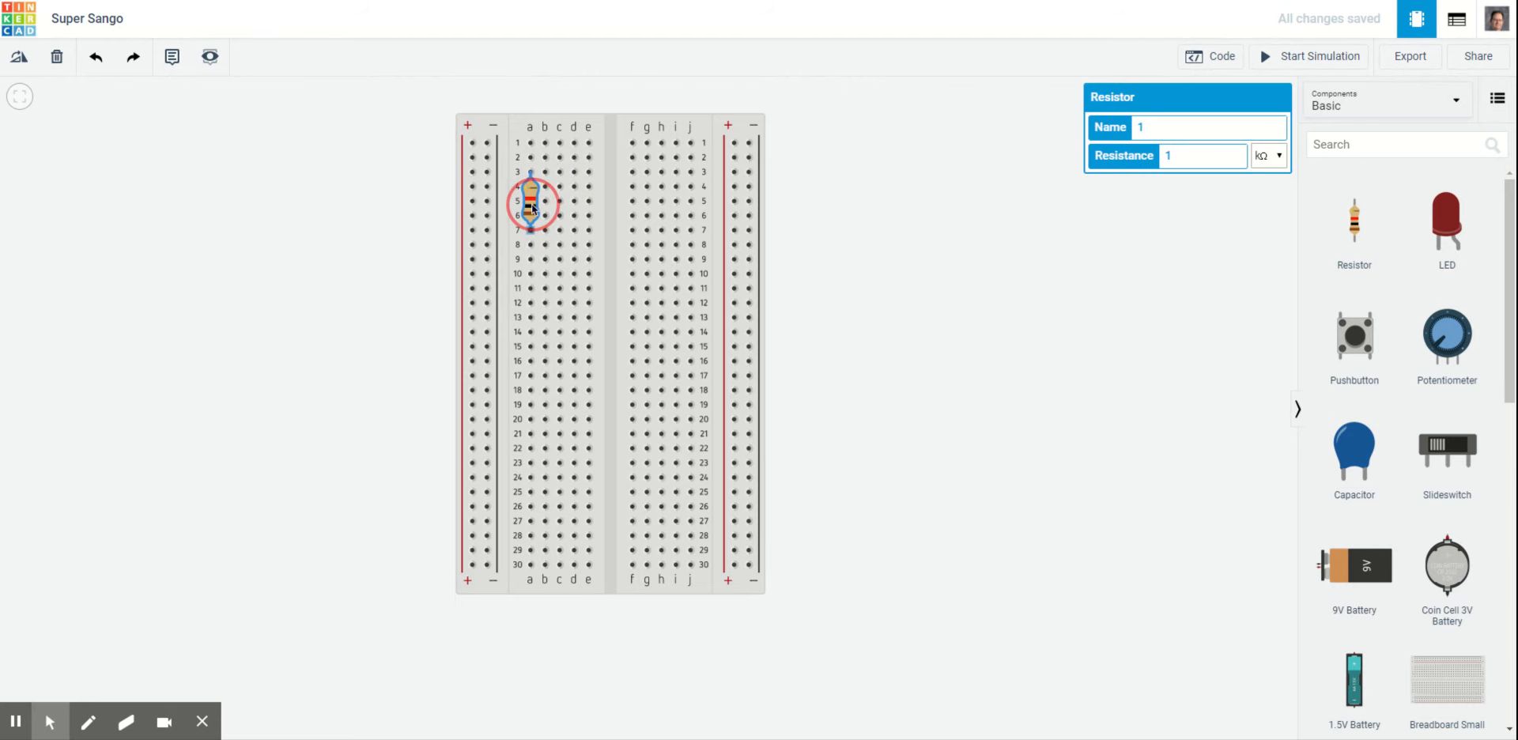
pyautogui.moveTo(533, 210); pyautogui.dragTo(532, 209)
pyautogui.click(857, 271)
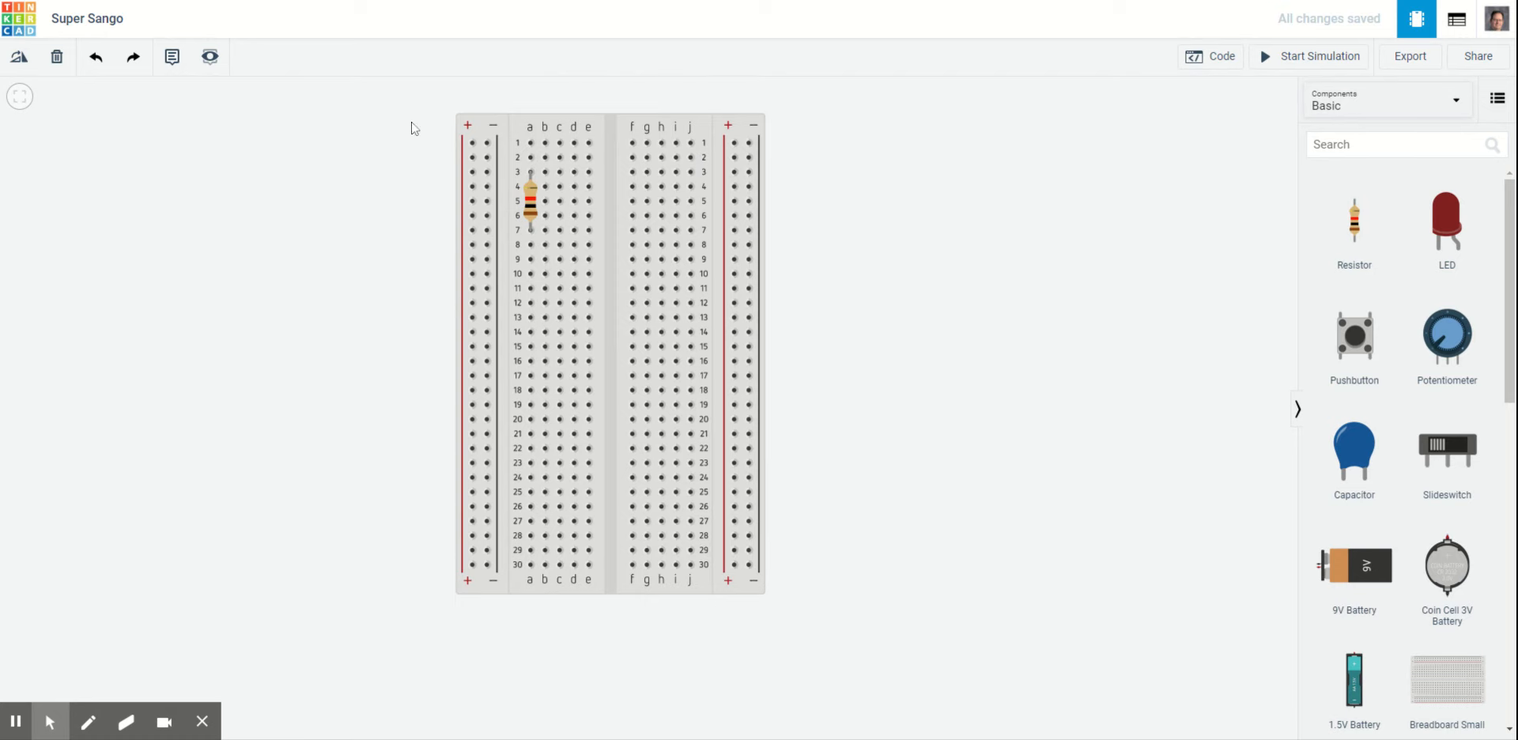
pyautogui.click(531, 194)
pyautogui.moveTo(533, 200); pyautogui.dragTo(544, 191)
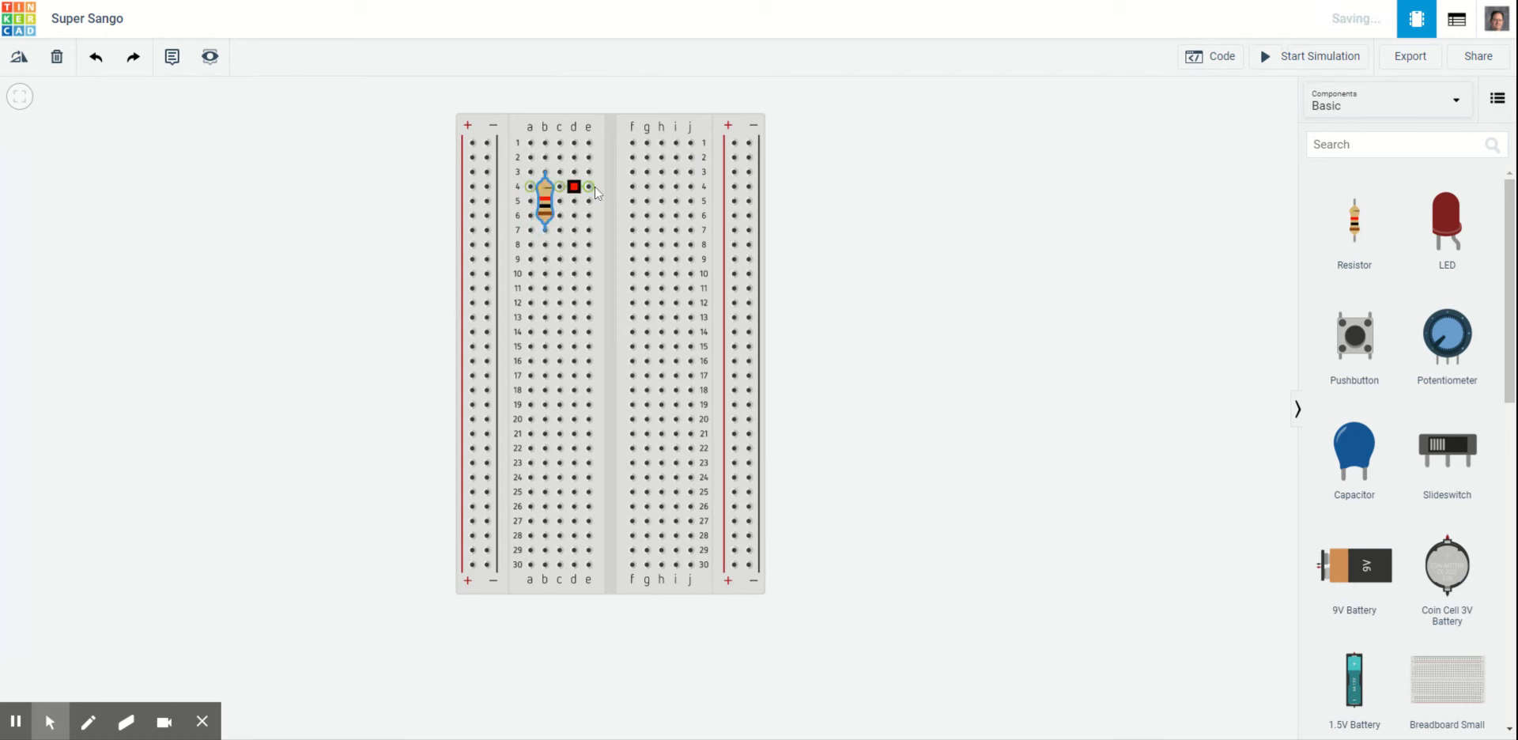
# Step: Wire hole a3 to the adjacent negative rail and hole a7 to the adjacent positive rail
pyautogui.click(531, 171)
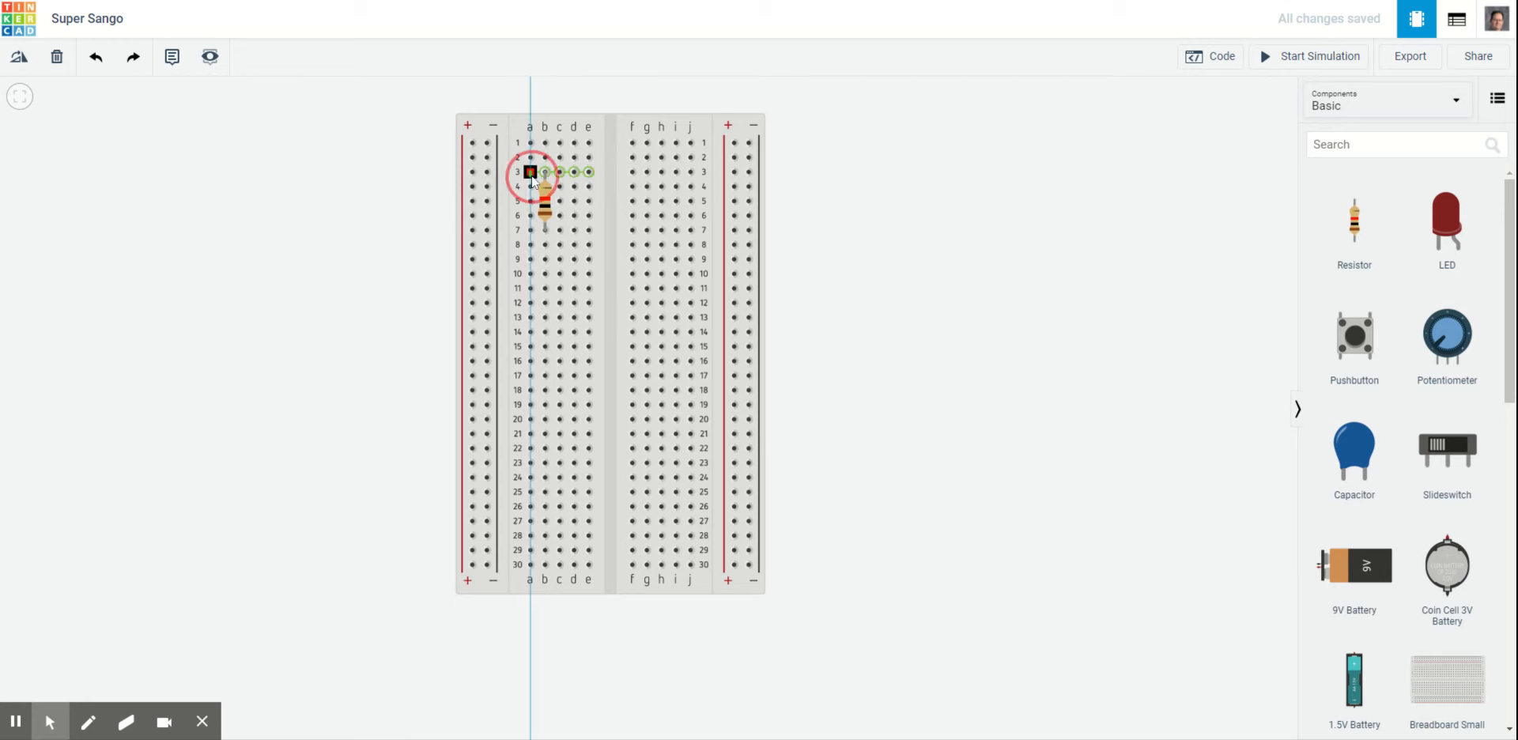
pyautogui.click(486, 173)
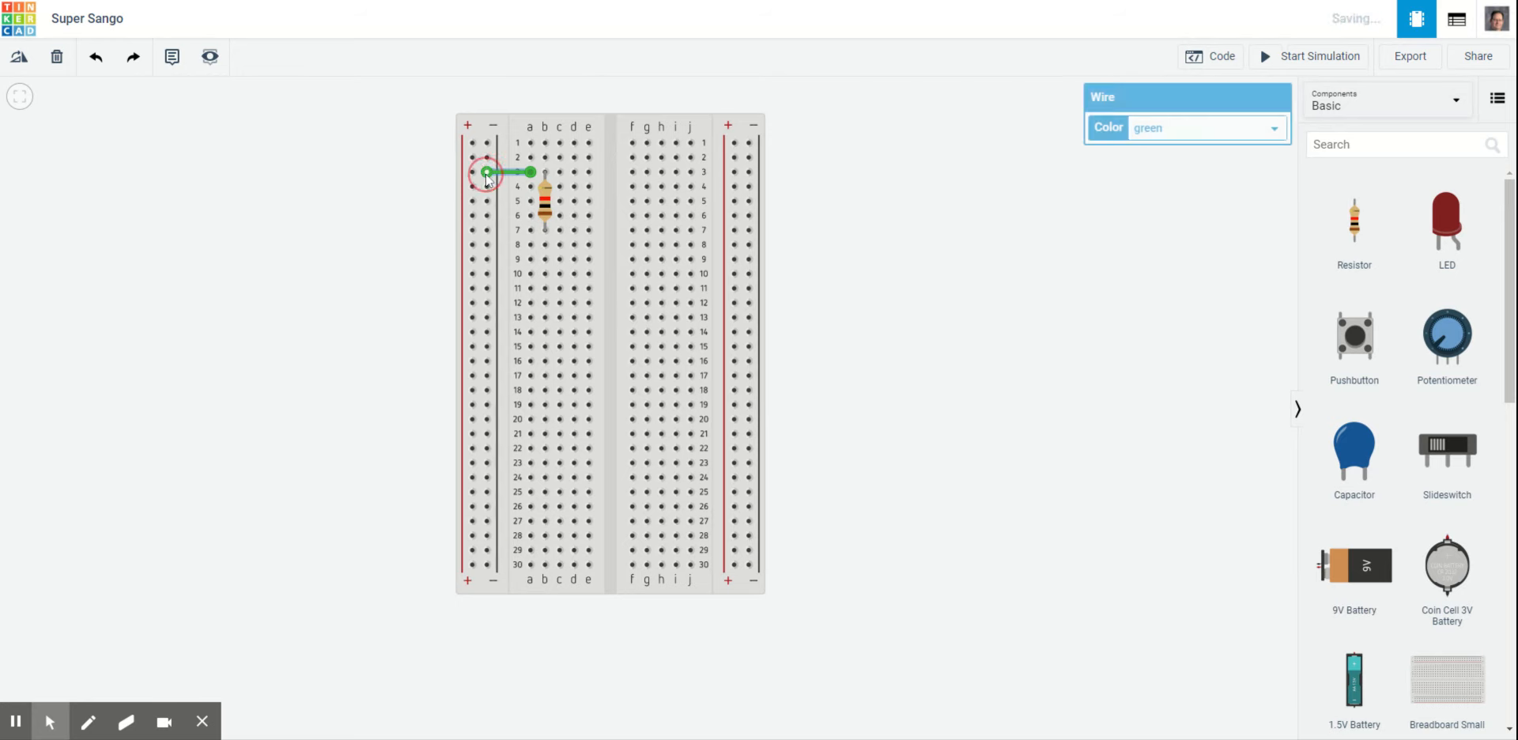
pyautogui.click(530, 229)
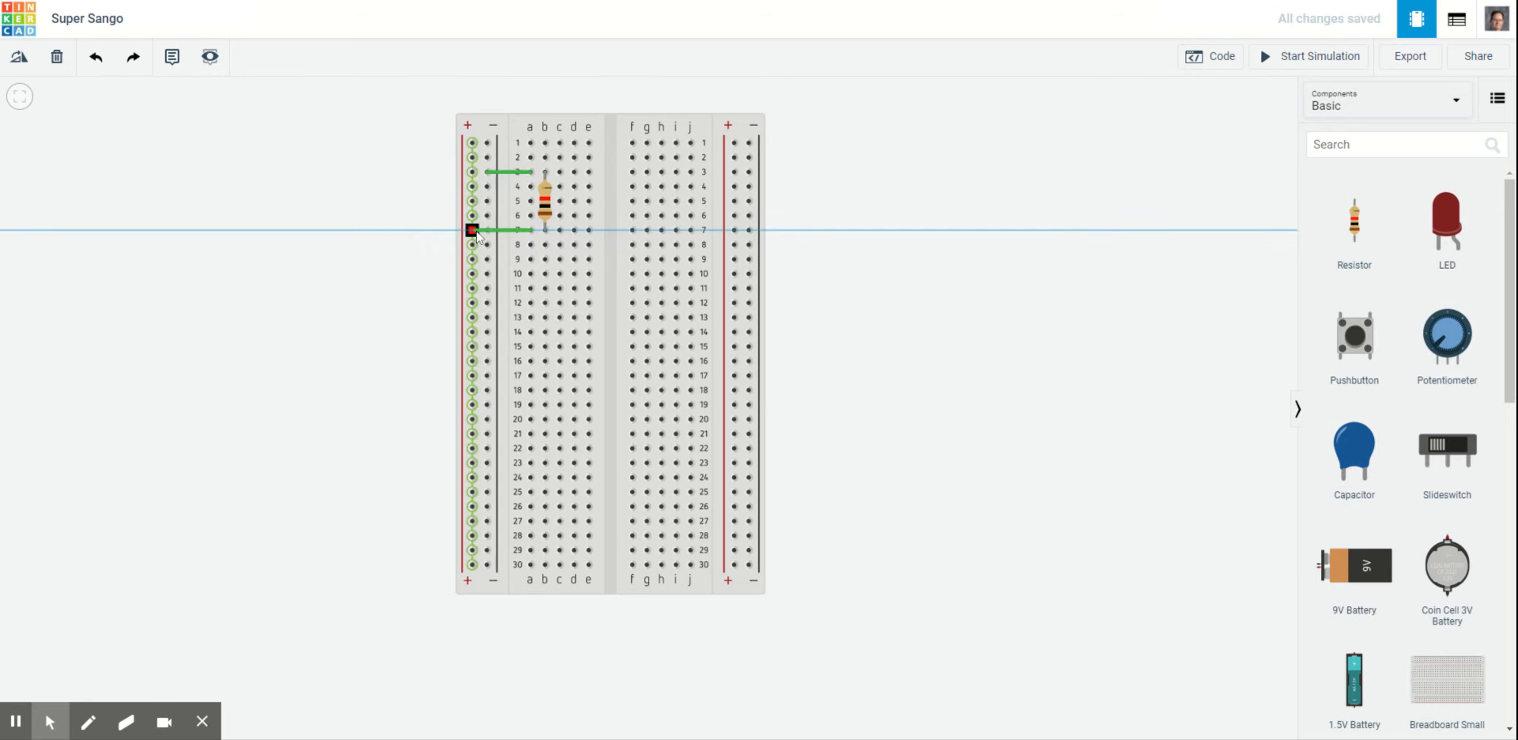
pyautogui.click(472, 229)
pyautogui.click(387, 241)
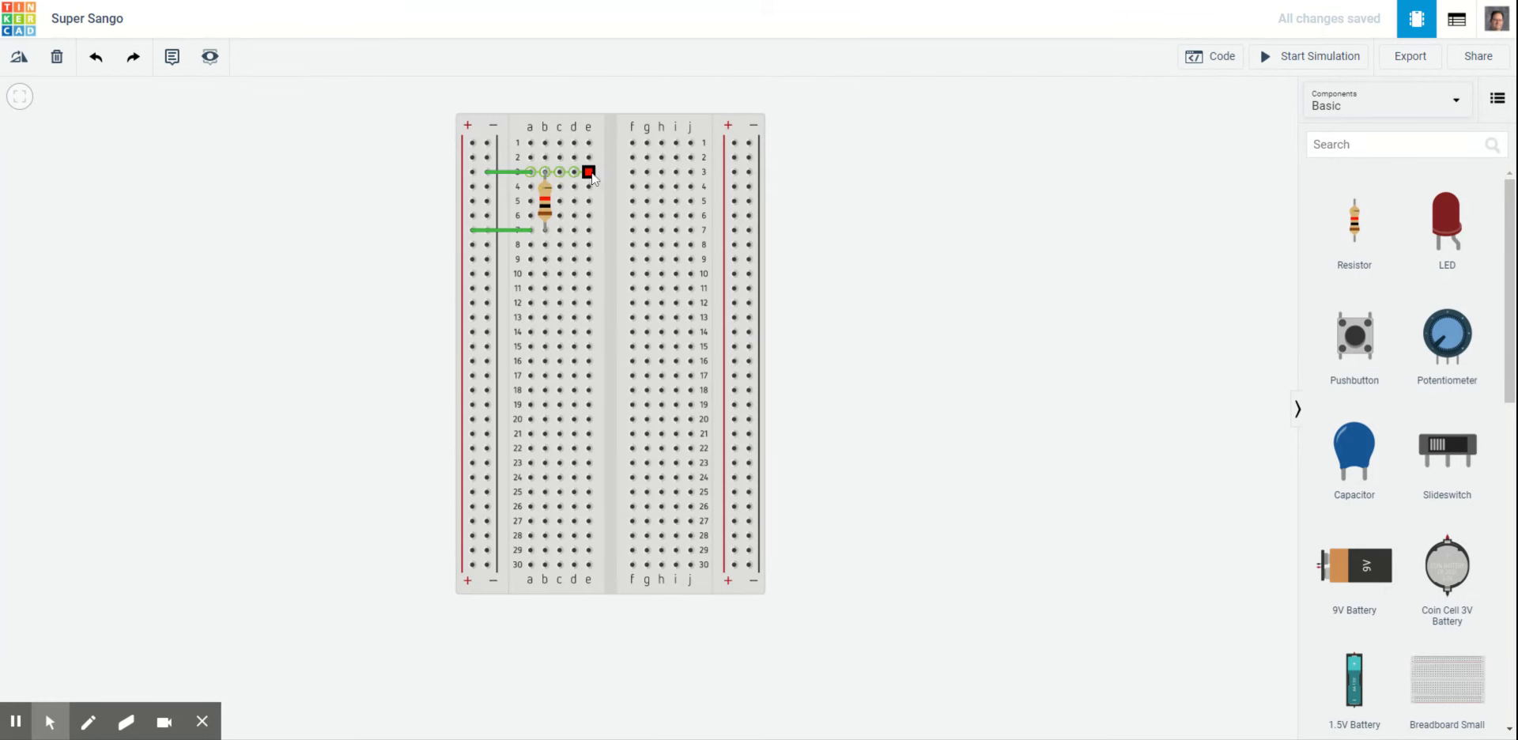
# Step: Color the row 3 wire to the negative rail black and the row 7 wire to the positive rail red
pyautogui.click(507, 173)
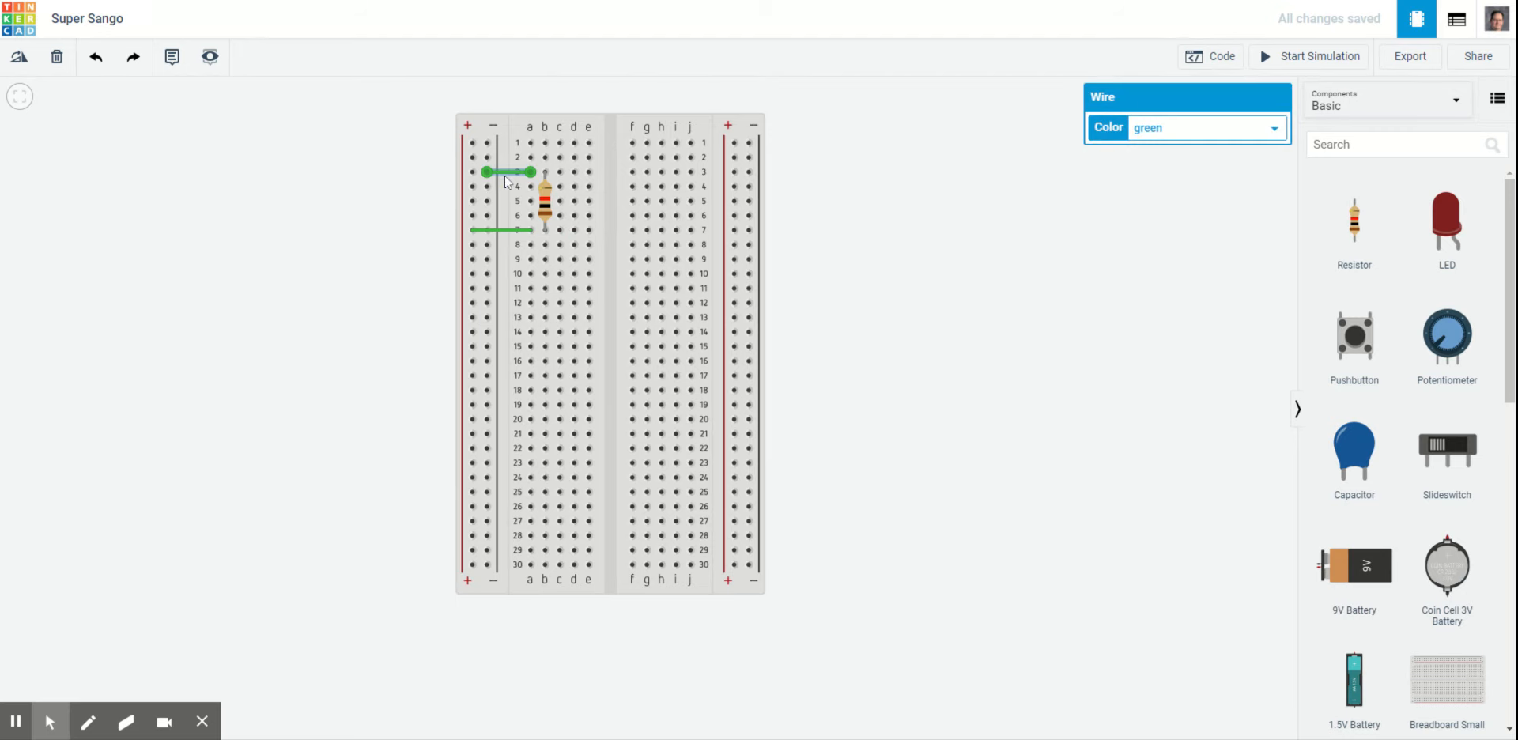
pyautogui.click(1193, 128)
pyautogui.click(1178, 143)
pyautogui.click(509, 231)
pyautogui.click(1171, 128)
pyautogui.click(1169, 150)
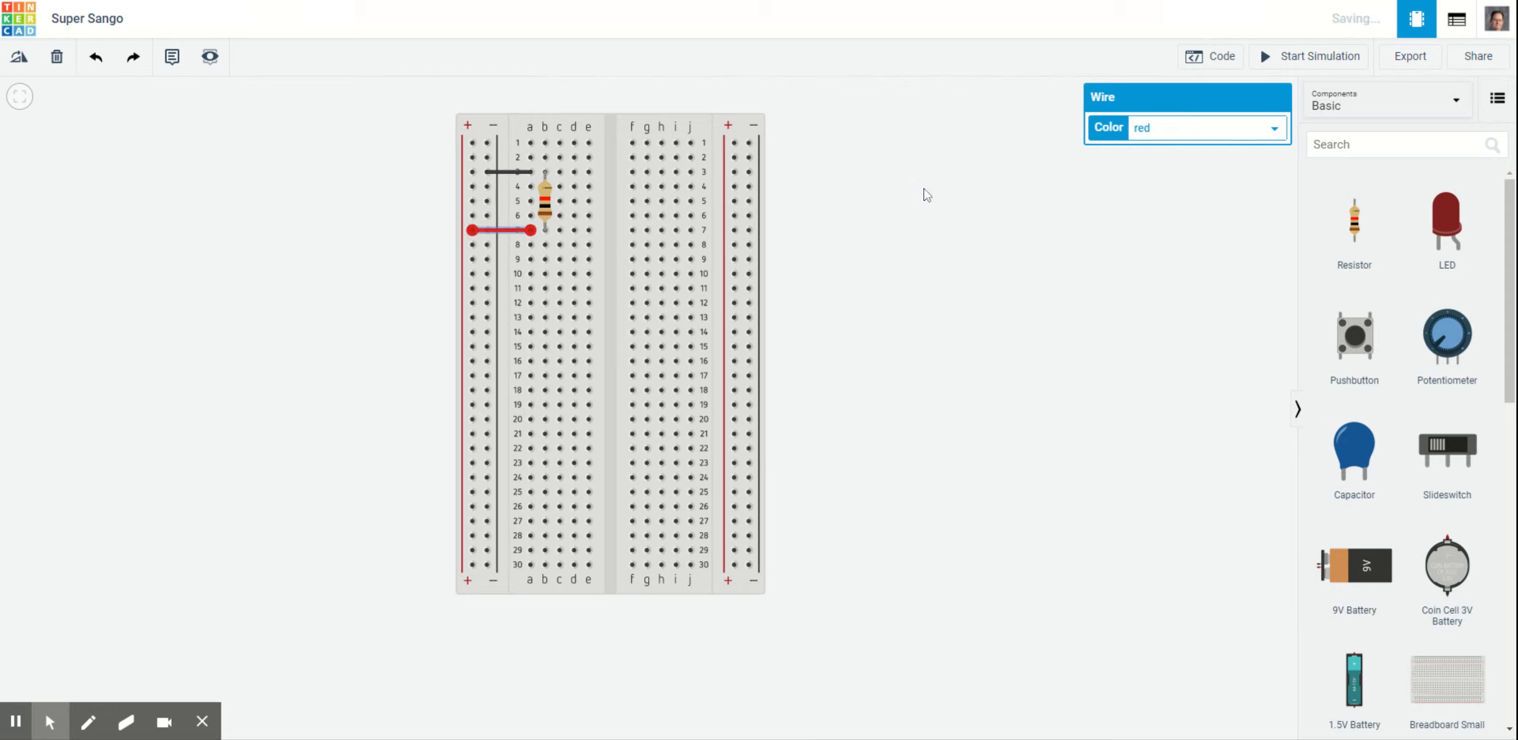
pyautogui.click(917, 227)
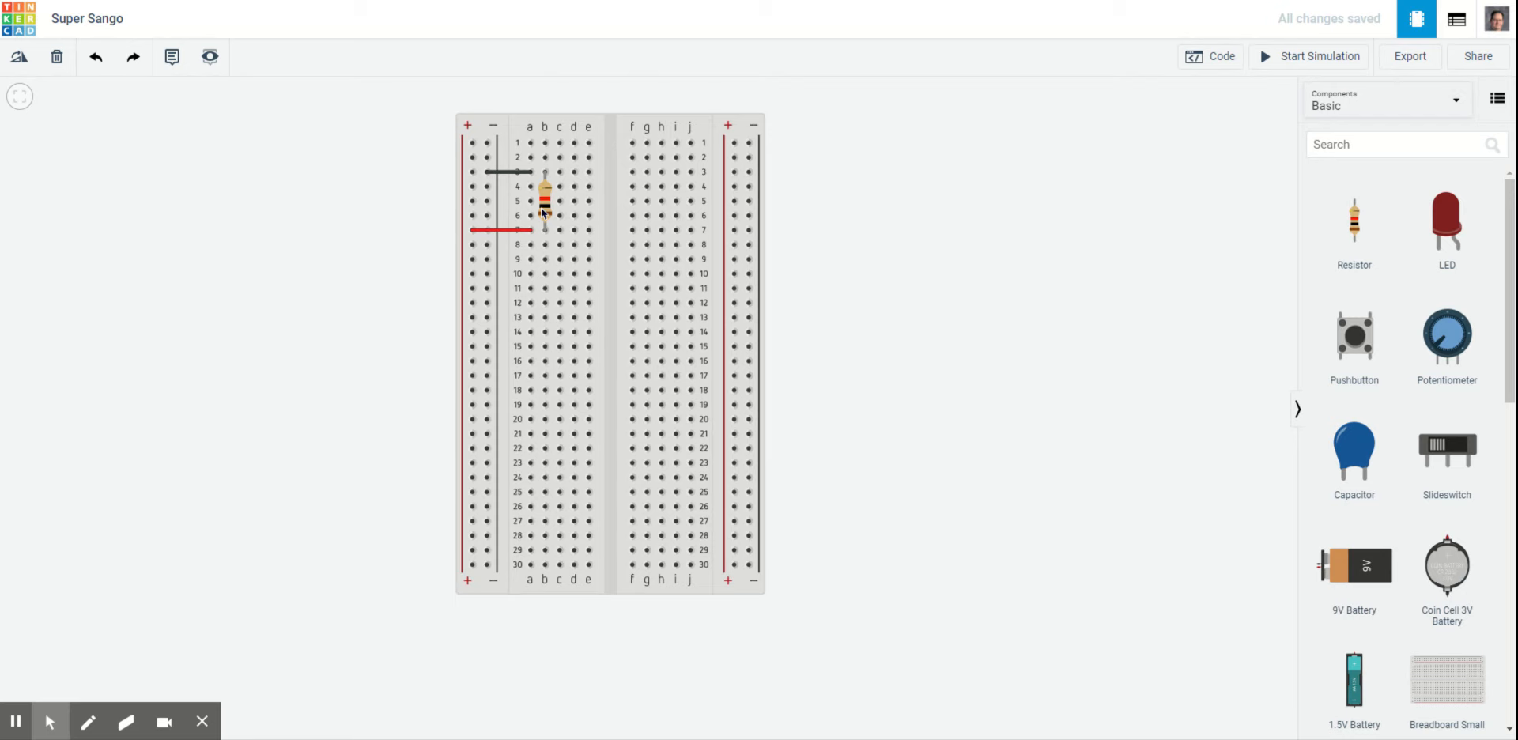
# Step: Add two multimeters beside the breadboard, one above the other
pyautogui.click(1376, 144)
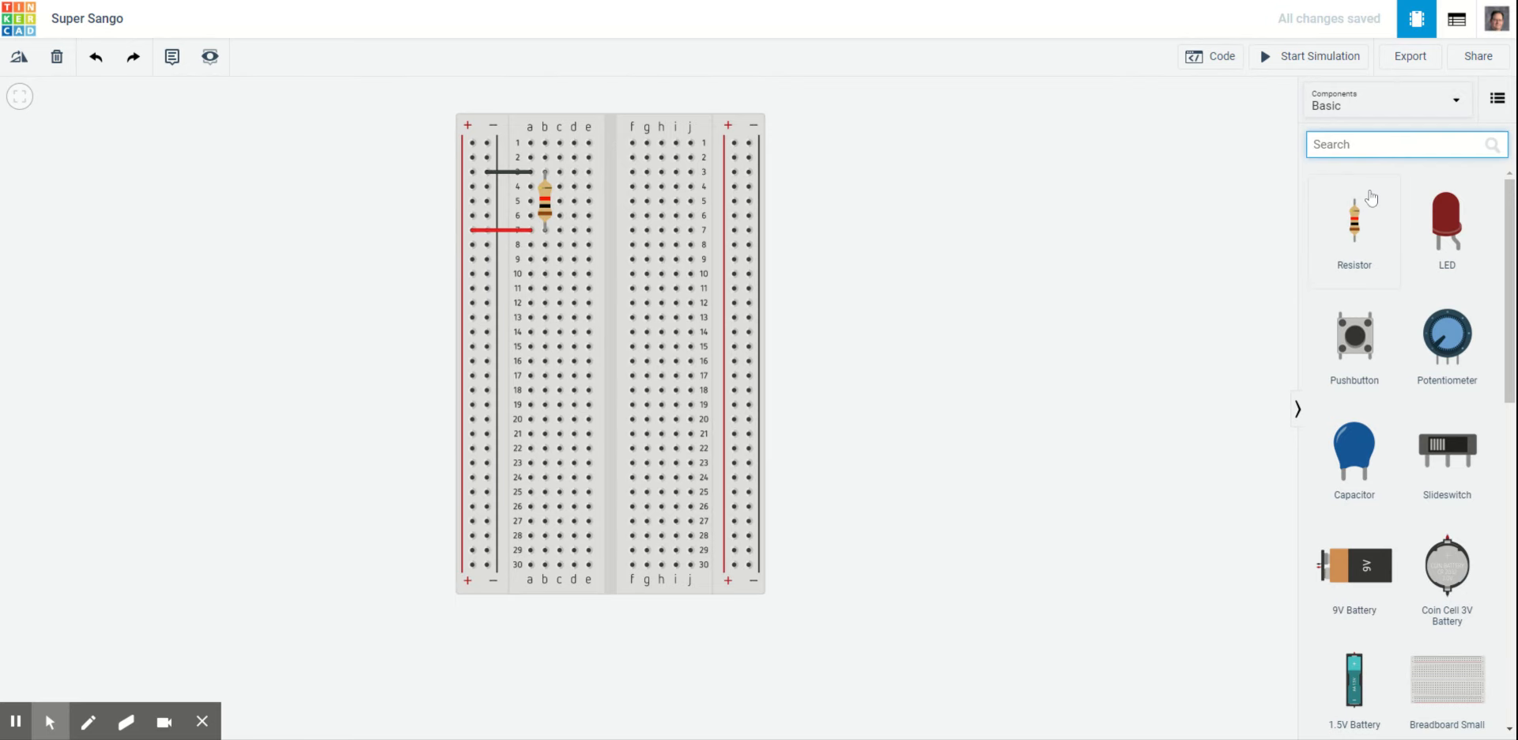
pyautogui.scroll(-10, 1396, 336)
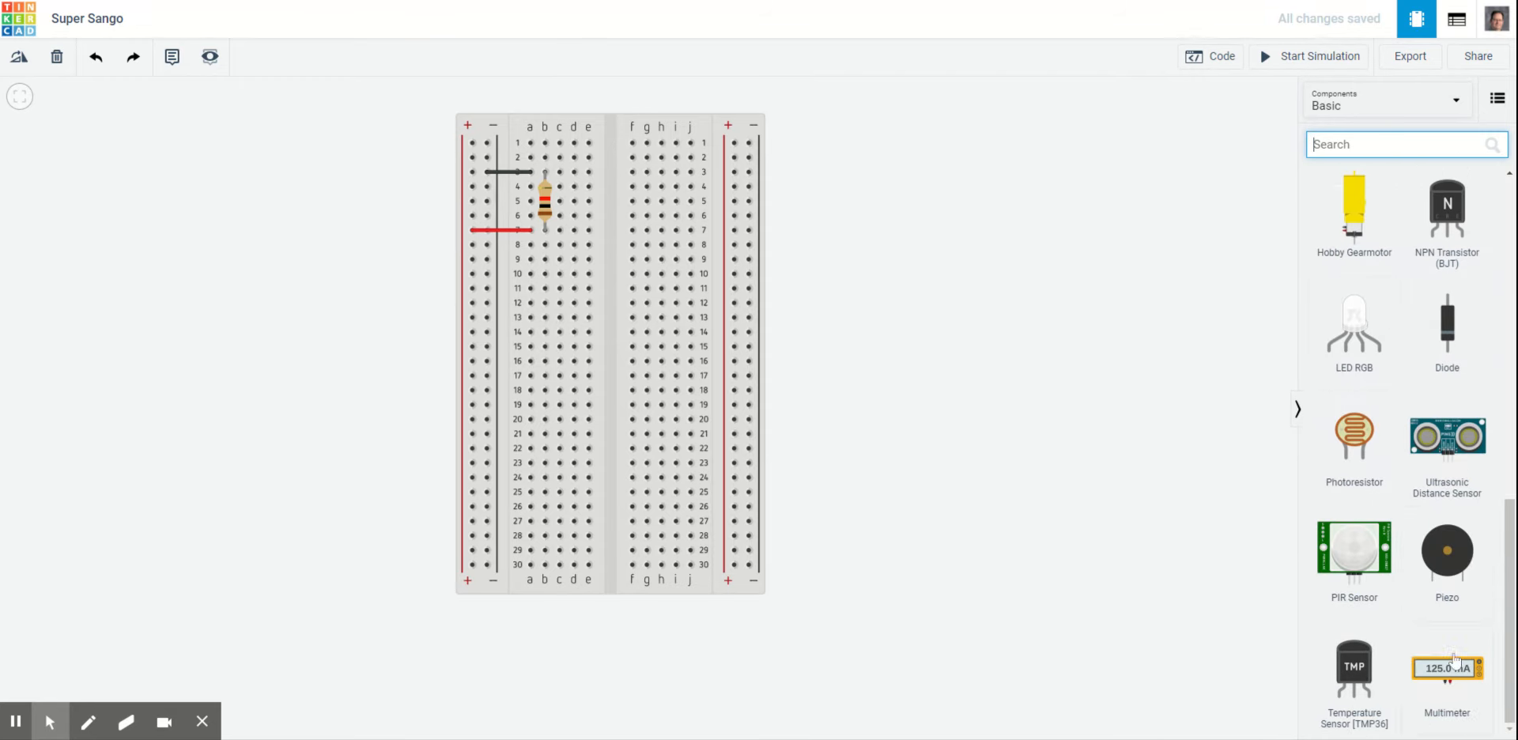
pyautogui.moveTo(1447, 668); pyautogui.dragTo(888, 198)
pyautogui.click(1051, 353)
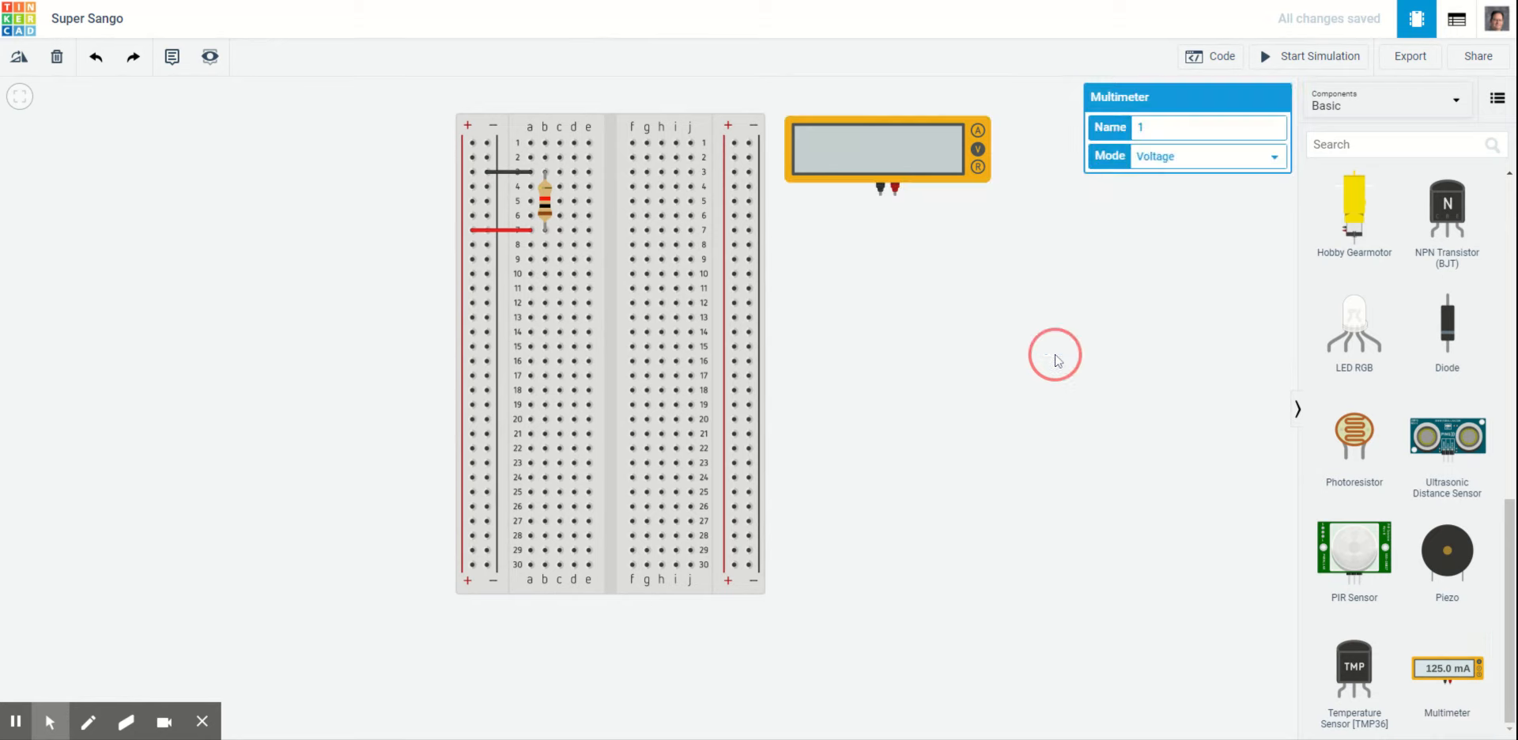
pyautogui.moveTo(1447, 668); pyautogui.dragTo(889, 310)
pyautogui.click(1012, 382)
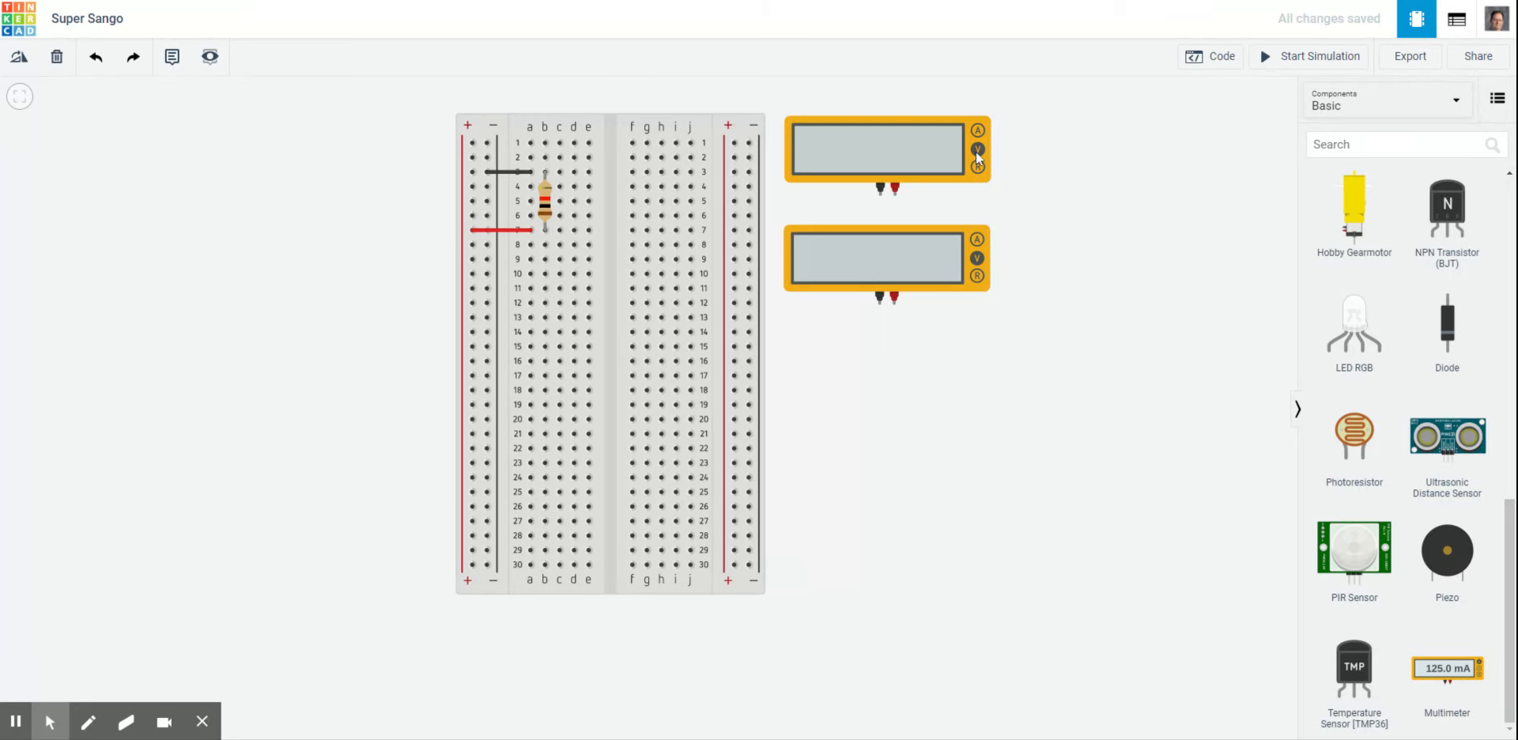
# Step: Set the lower multimeter's mode to Amperage
pyautogui.click(979, 236)
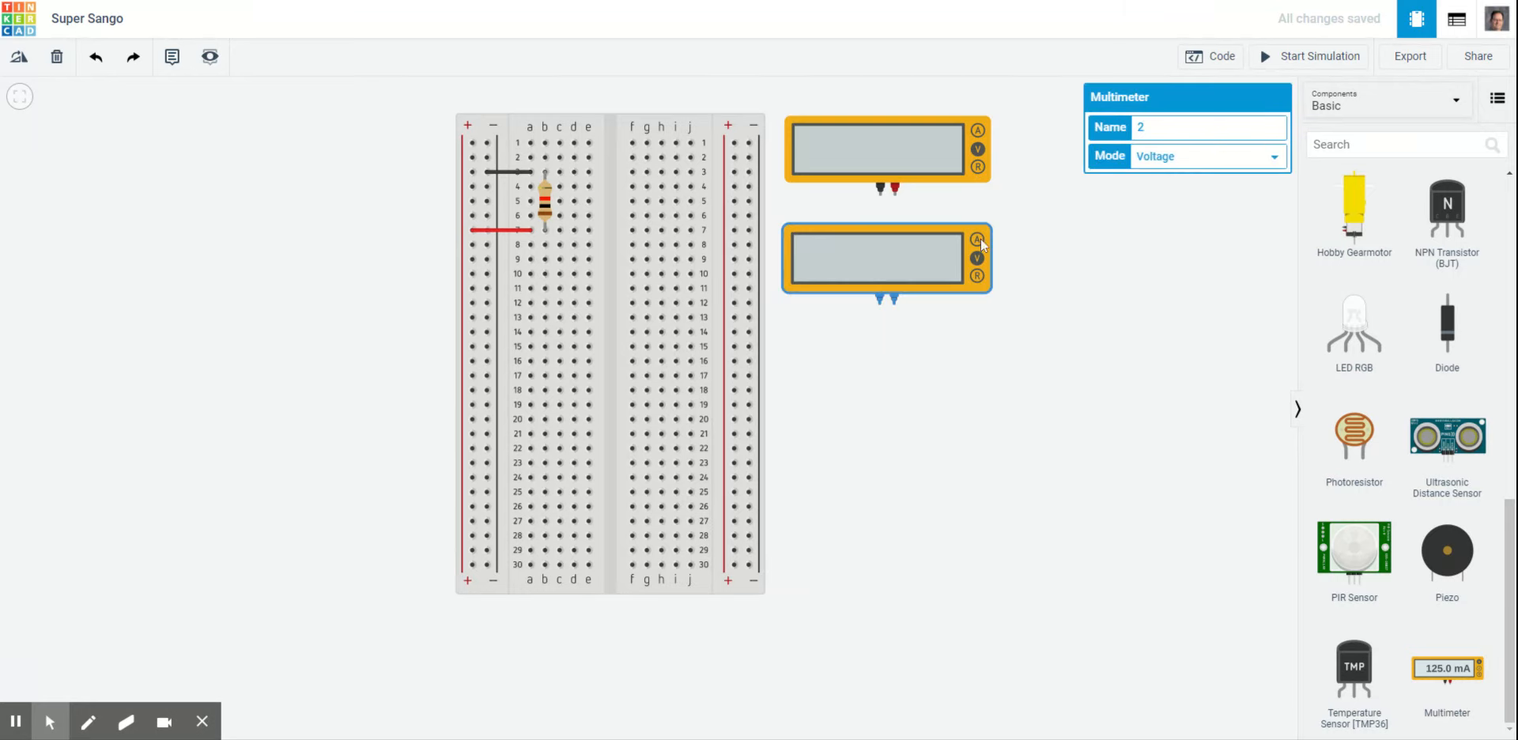
pyautogui.click(1232, 162)
pyautogui.click(1200, 181)
pyautogui.click(1061, 366)
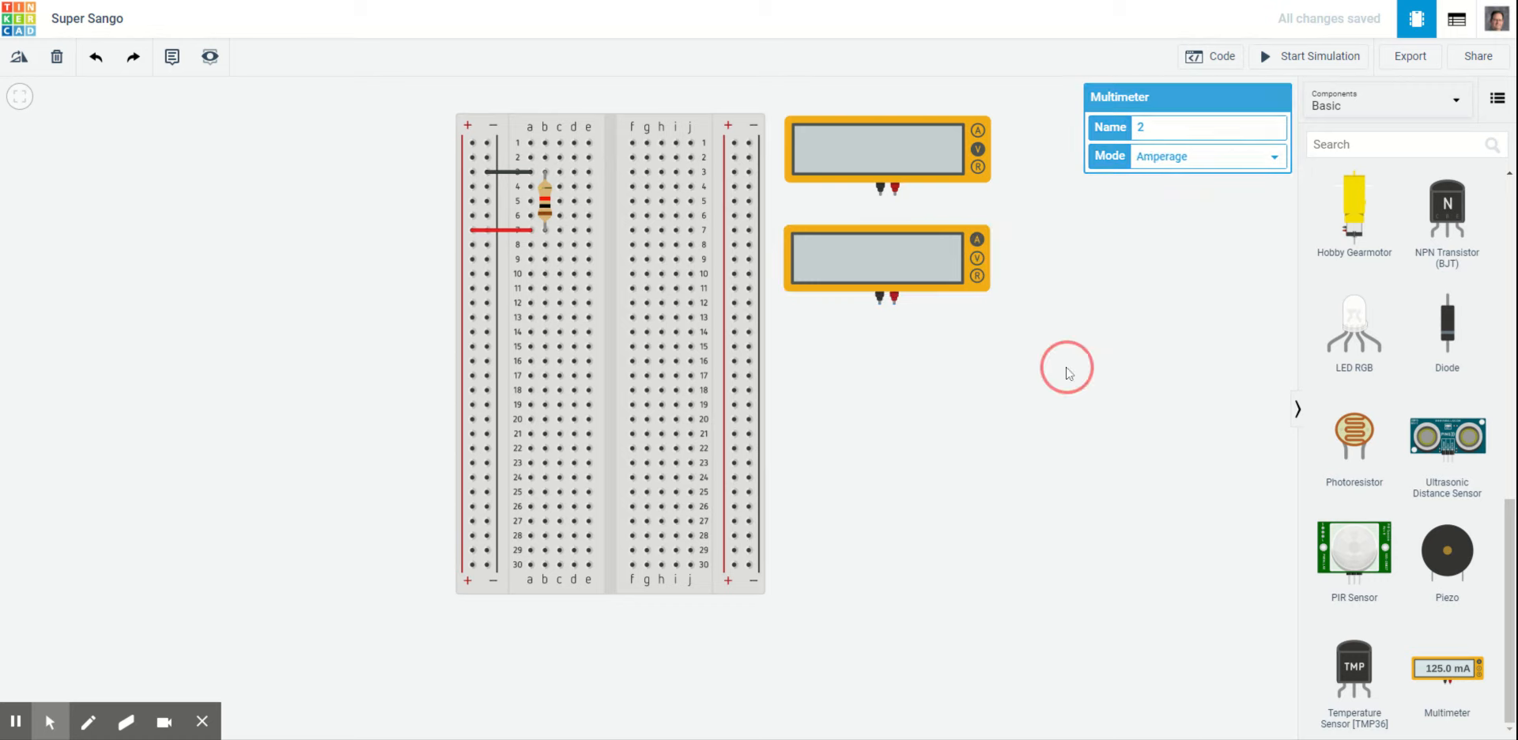
# Step: Delete the red row 7 wire and run a black wire from the lower multimeter's negative probe to hole e7
pyautogui.click(507, 230)
pyautogui.press('Delete')
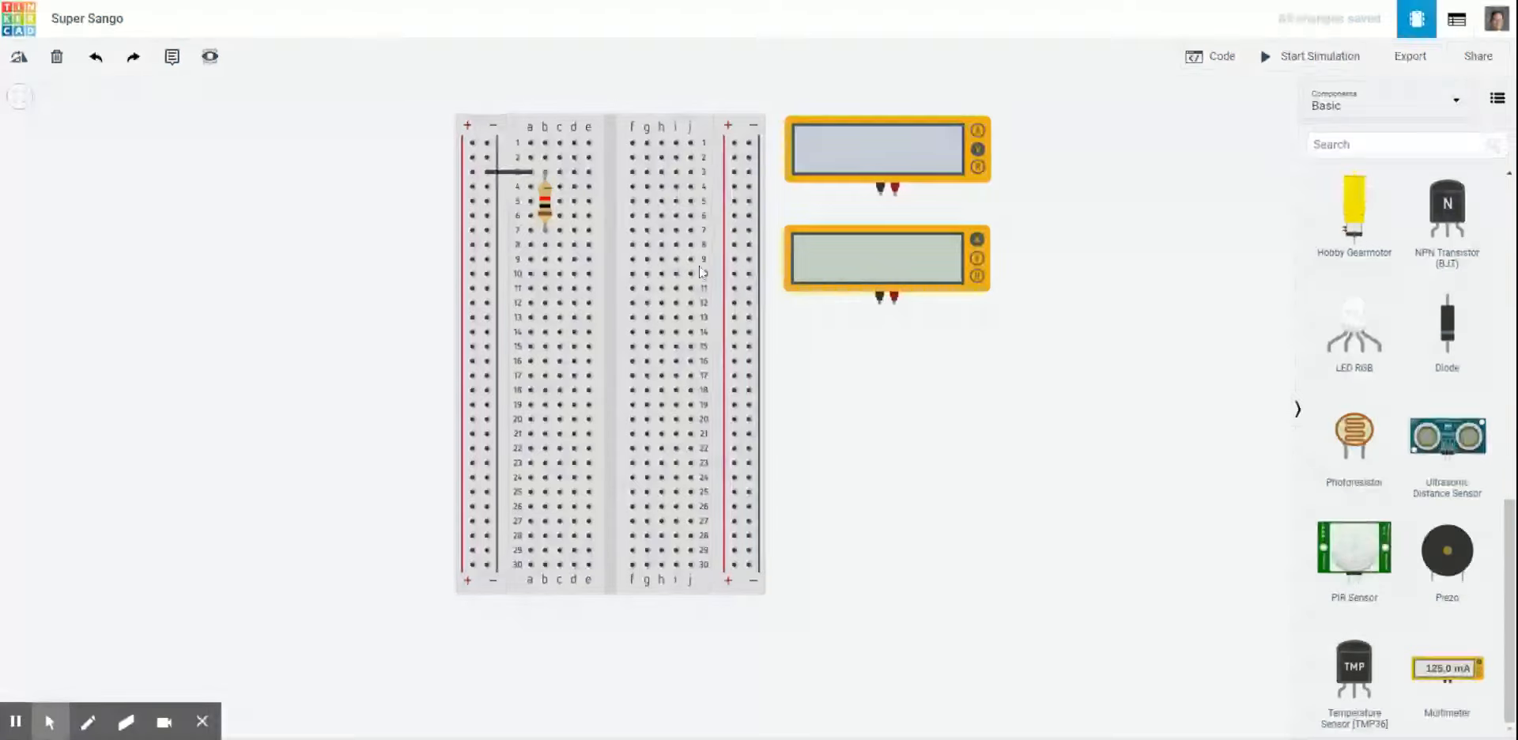
pyautogui.click(882, 311)
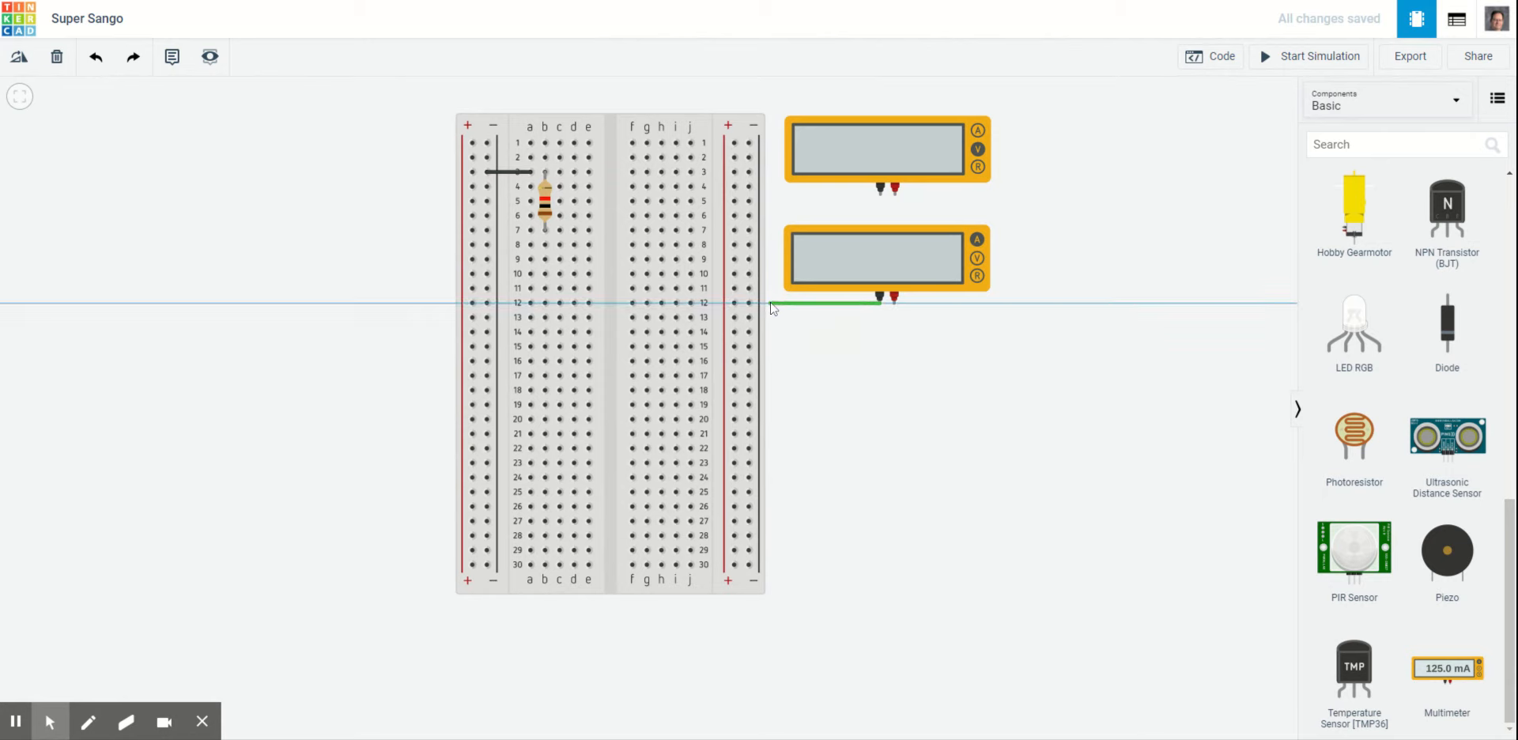
pyautogui.click(769, 302)
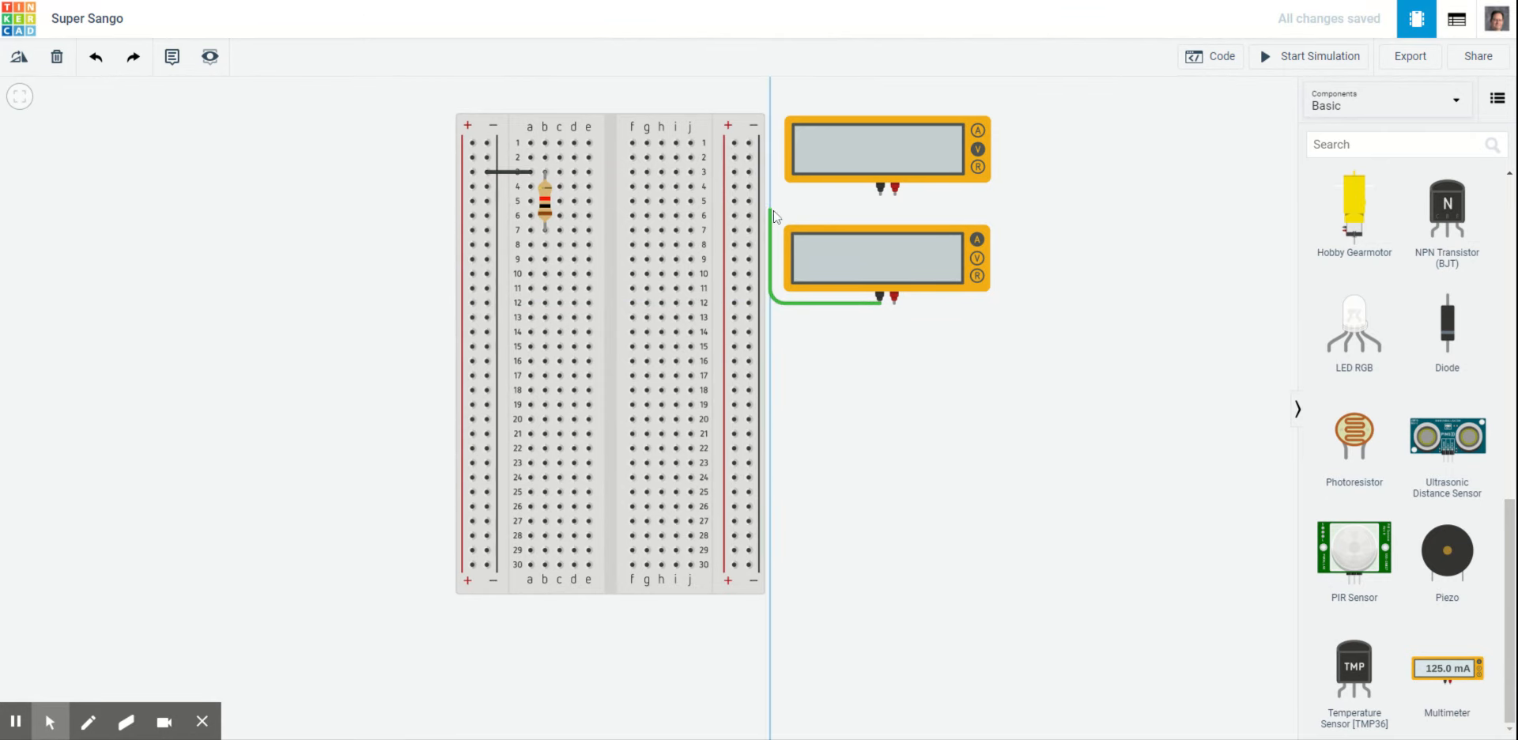
pyautogui.click(770, 213)
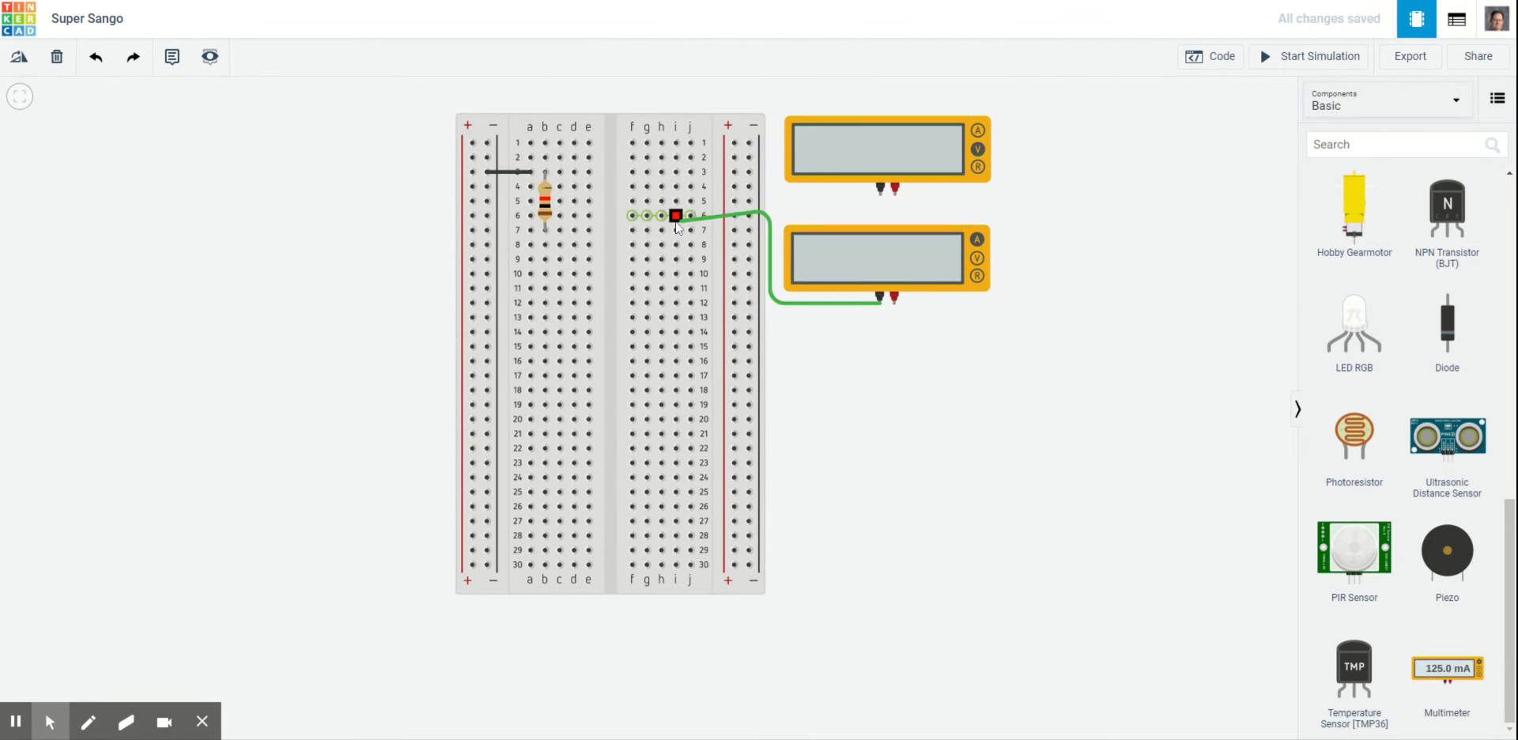
pyautogui.click(589, 230)
pyautogui.moveTo(771, 212); pyautogui.dragTo(769, 230)
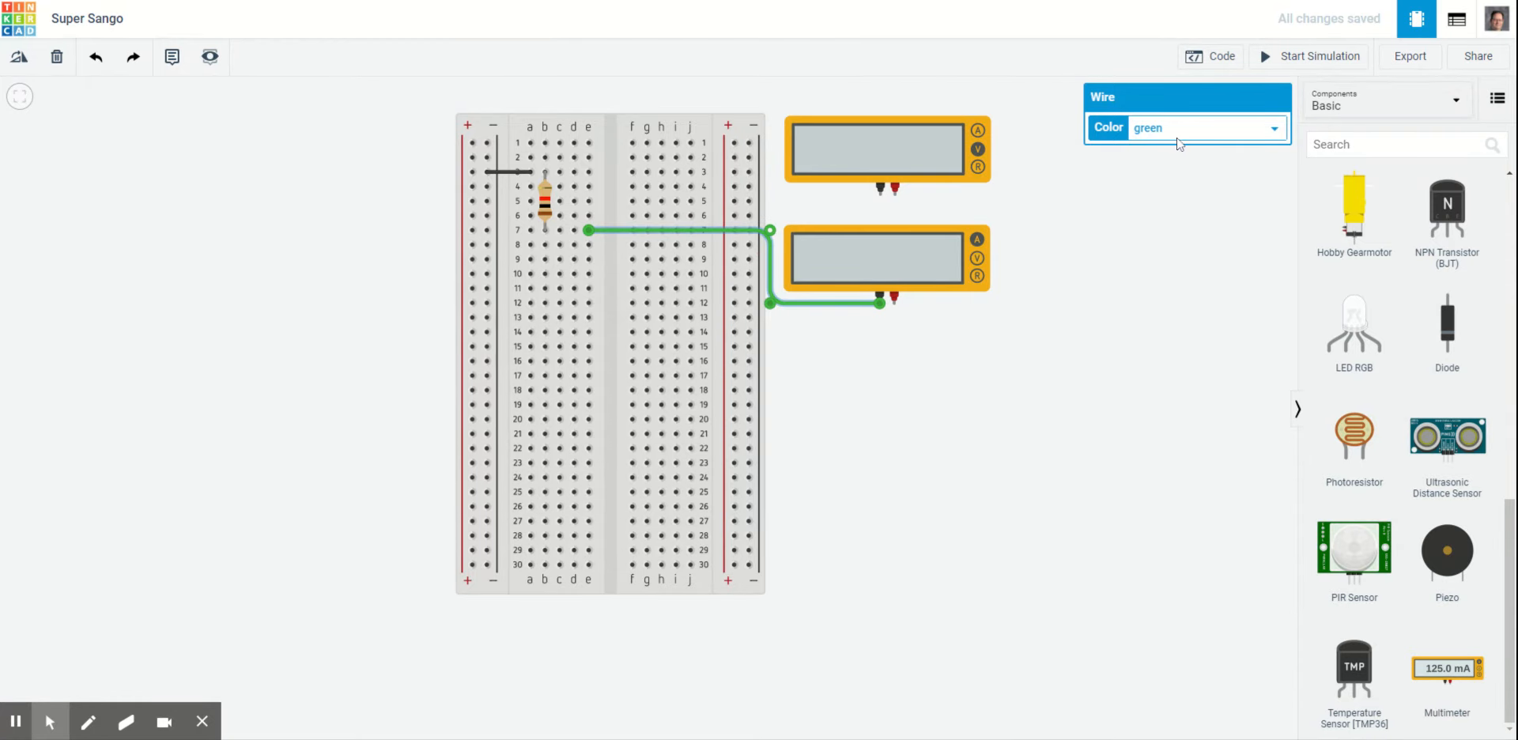
pyautogui.click(931, 353)
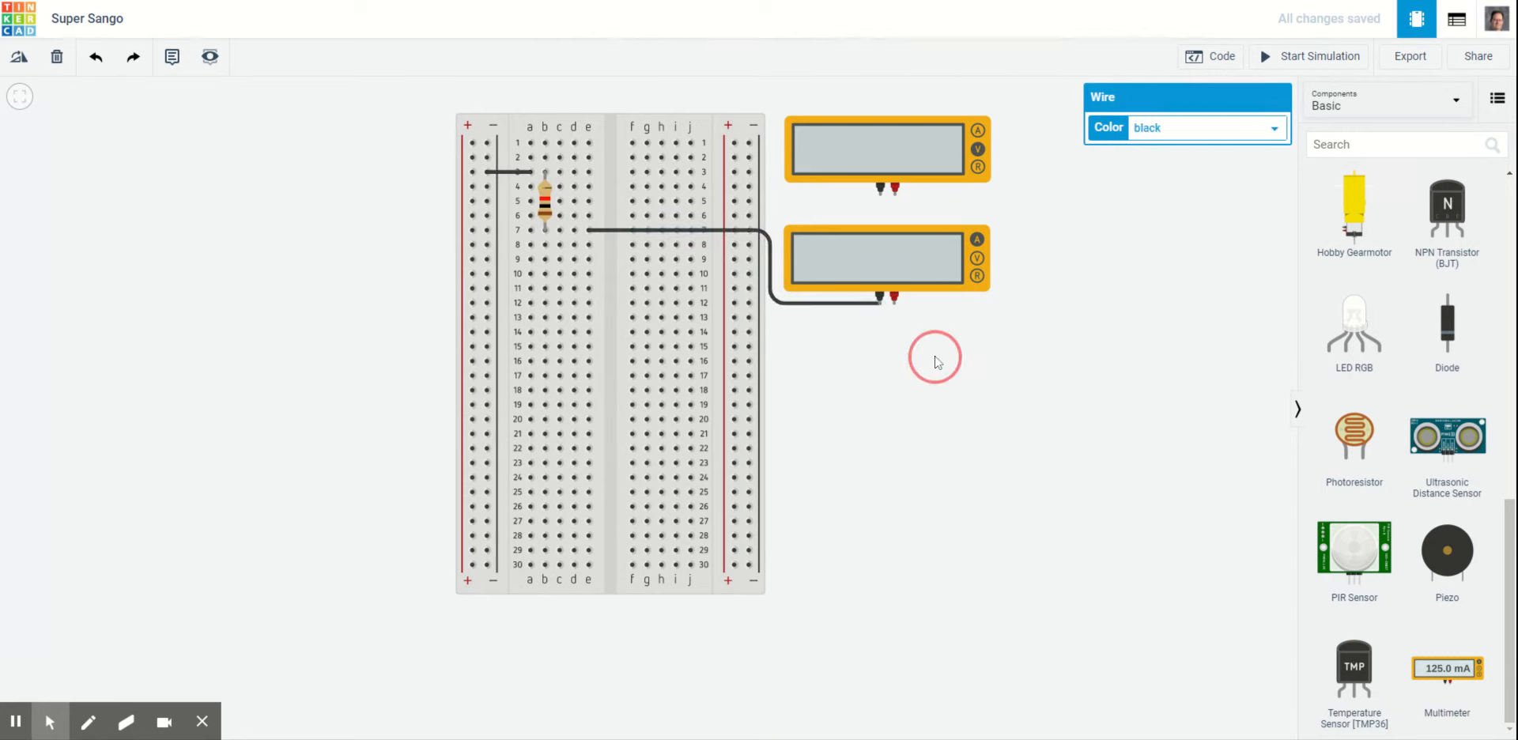
# Step: Run a red wire from the lower multimeter's positive probe to the positive rail beside column a at row 13
pyautogui.click(894, 304)
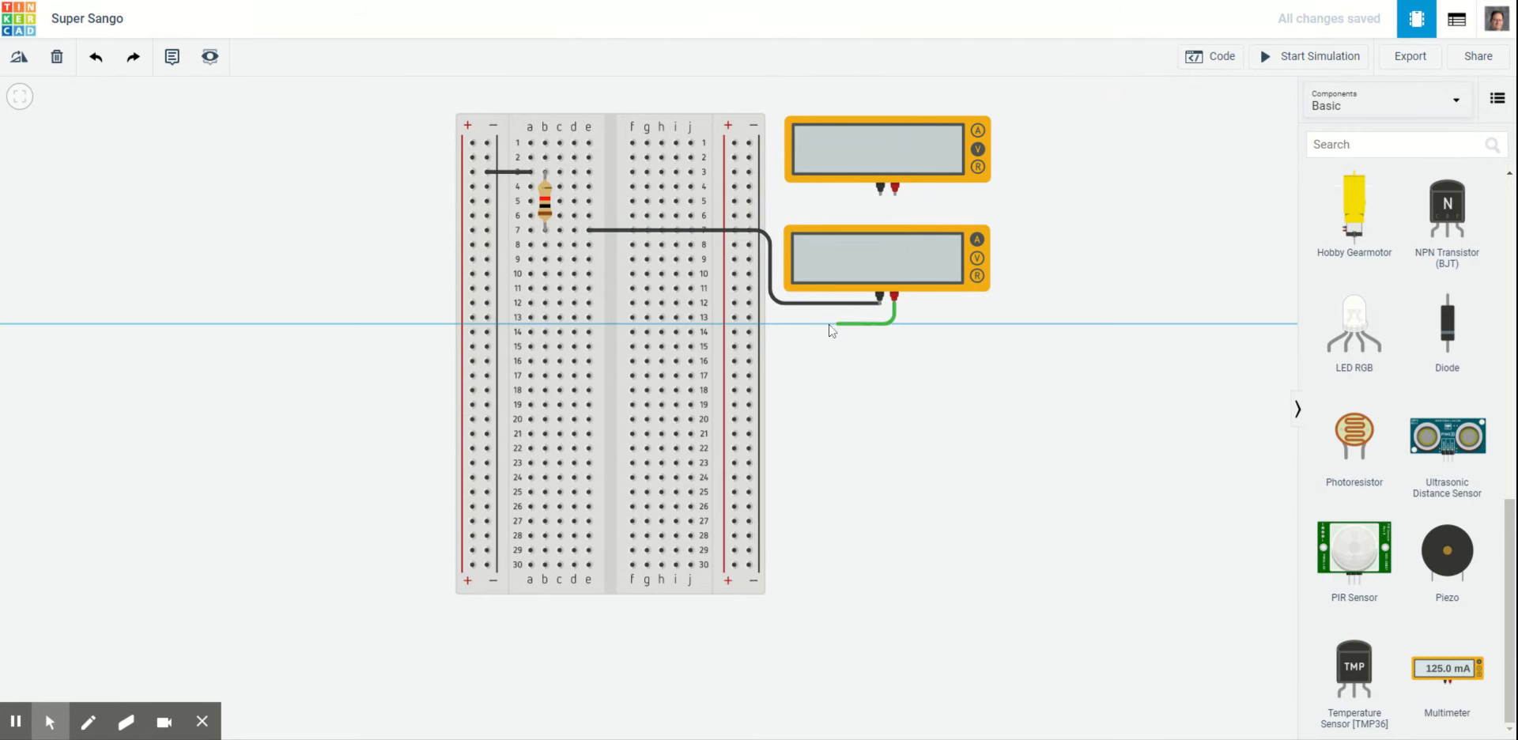
pyautogui.click(472, 318)
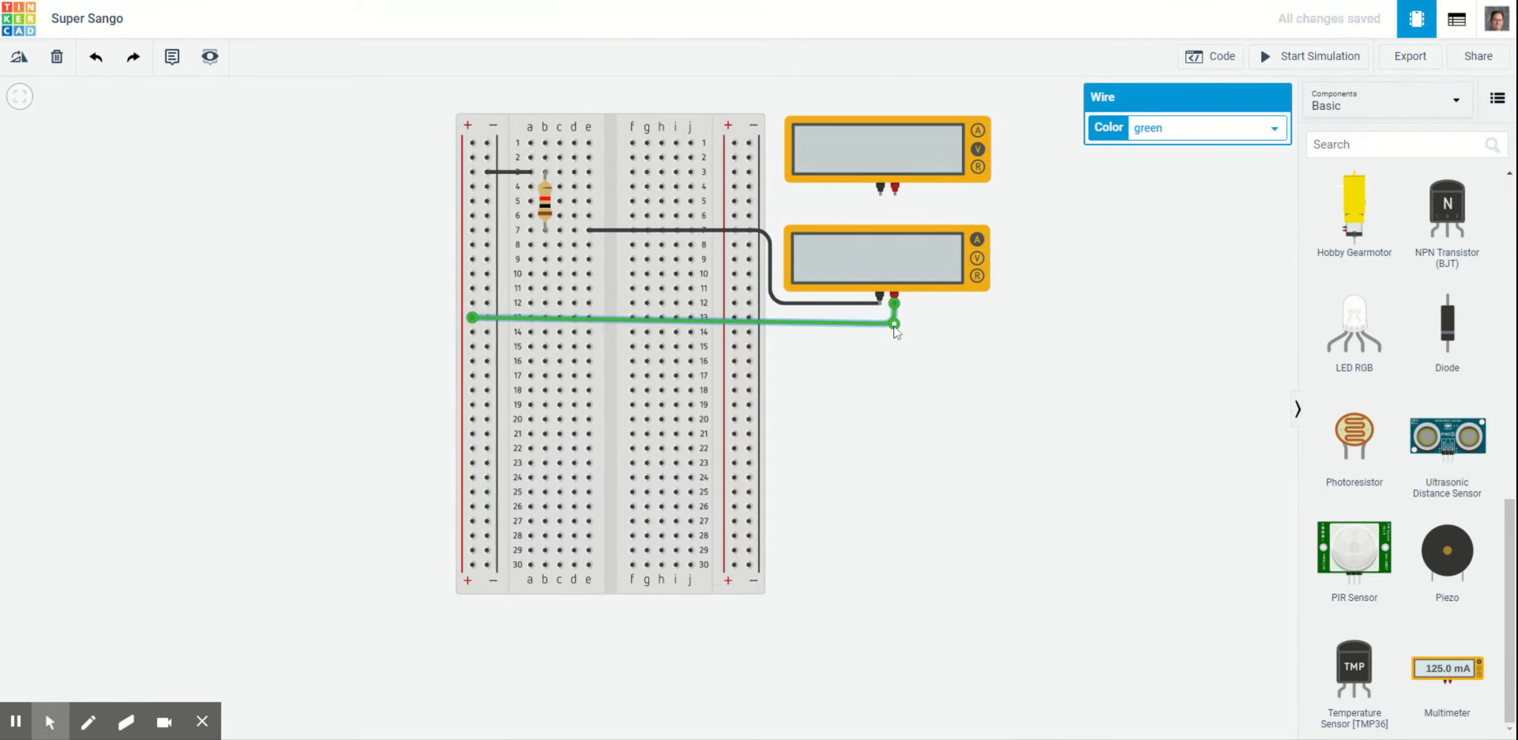
pyautogui.moveTo(894, 323); pyautogui.dragTo(895, 317)
pyautogui.click(1192, 129)
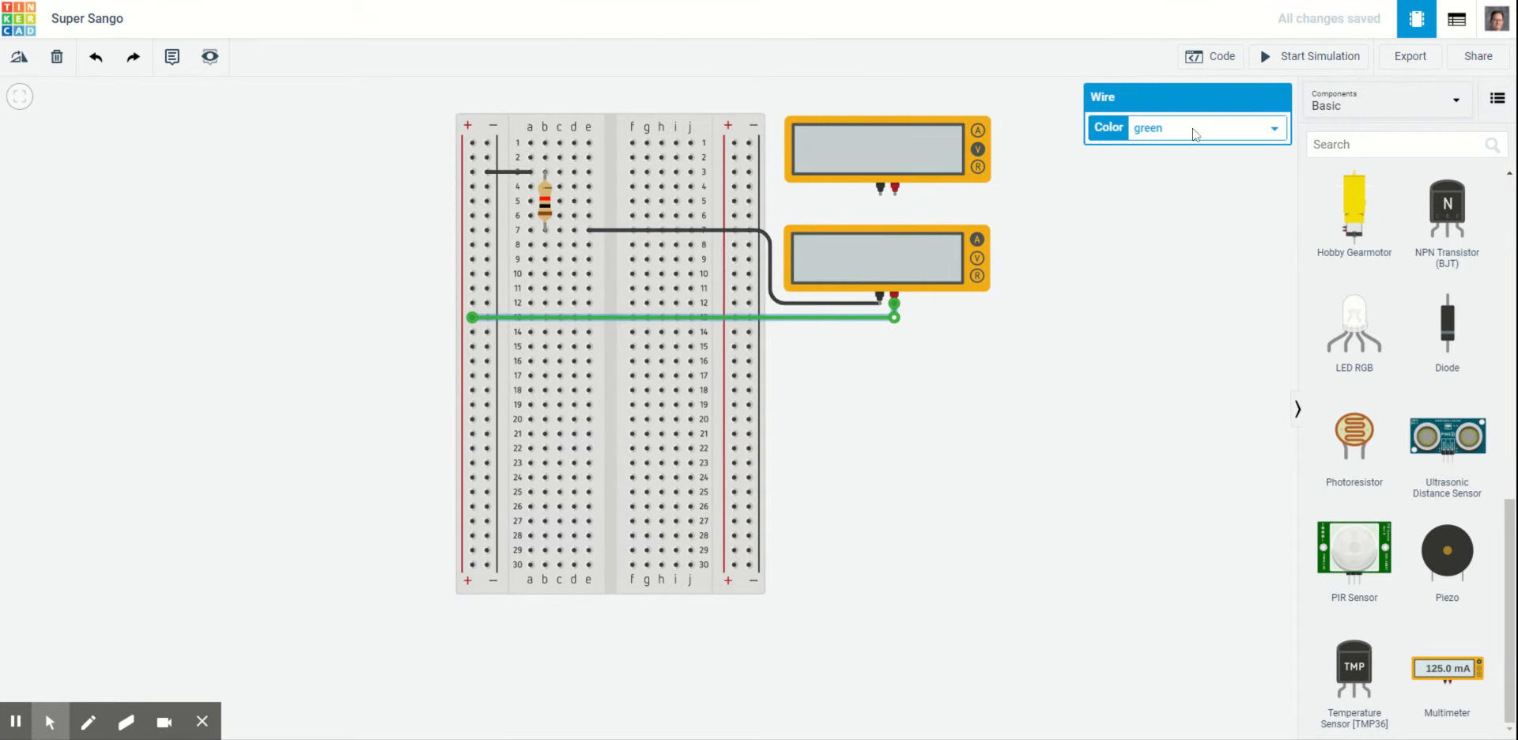
pyautogui.click(1188, 149)
pyautogui.click(888, 382)
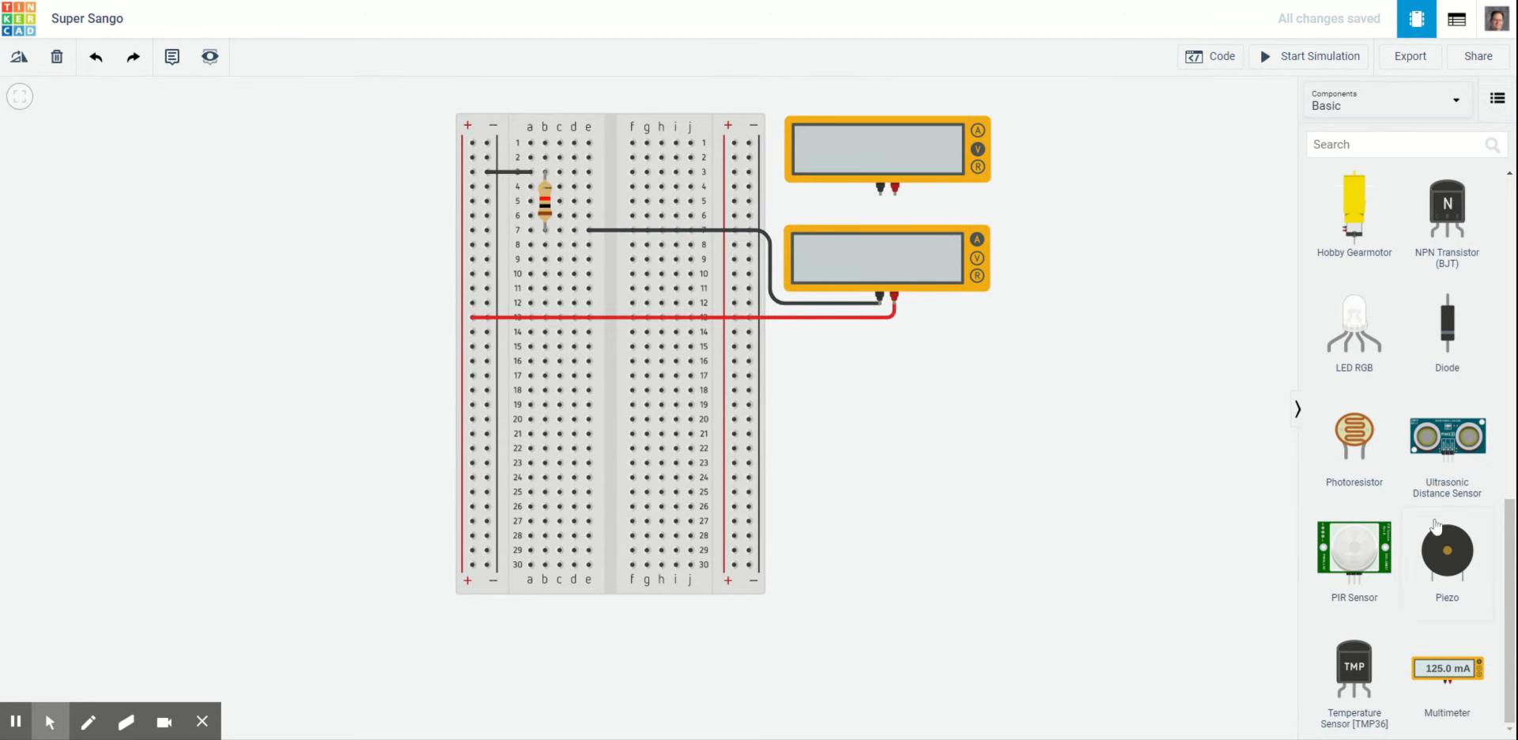
# Step: Search the components for "power" and place a Power Supply beside the breadboard, on the side opposite the multimeters
pyautogui.click(1376, 143)
pyautogui.write('power')
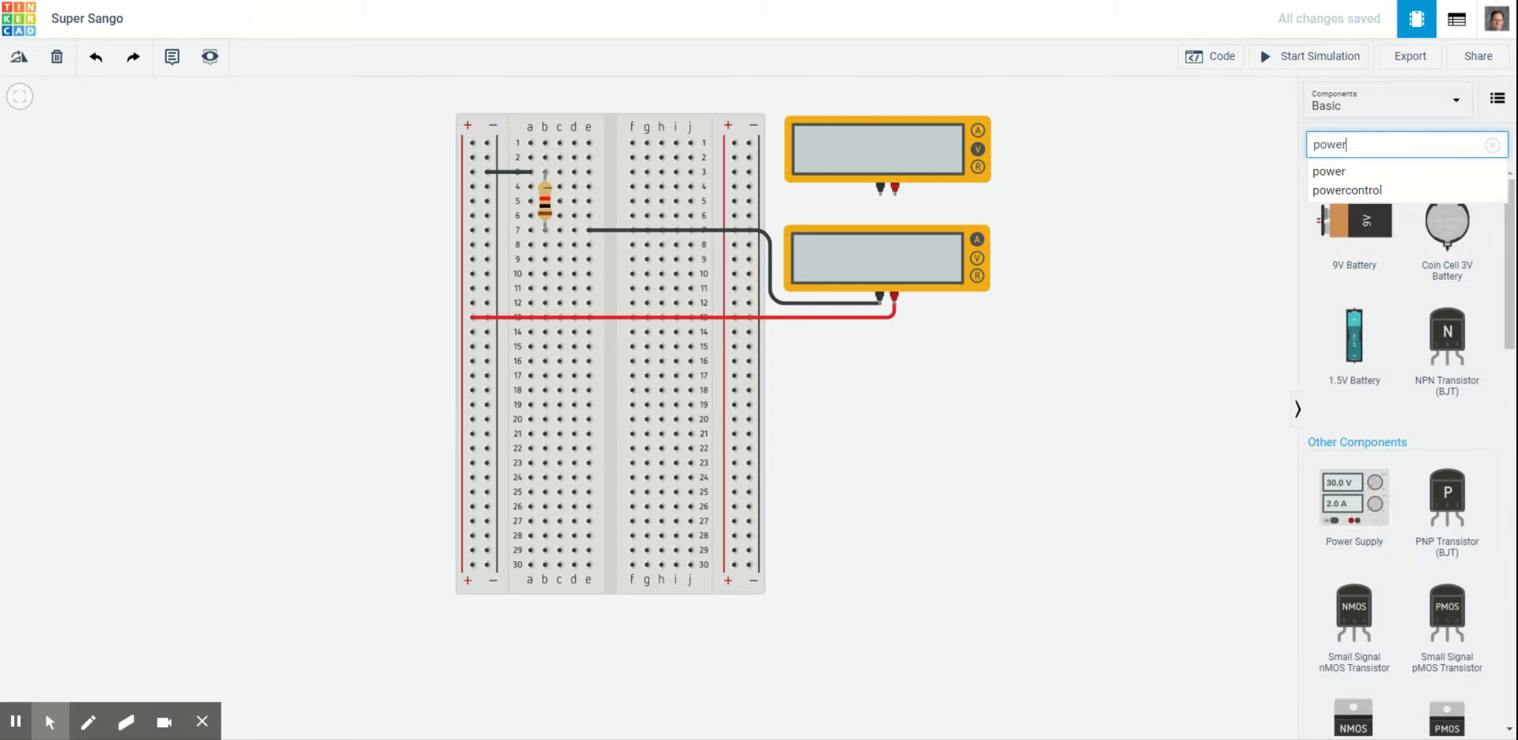
pyautogui.moveTo(1354, 498); pyautogui.dragTo(360, 242)
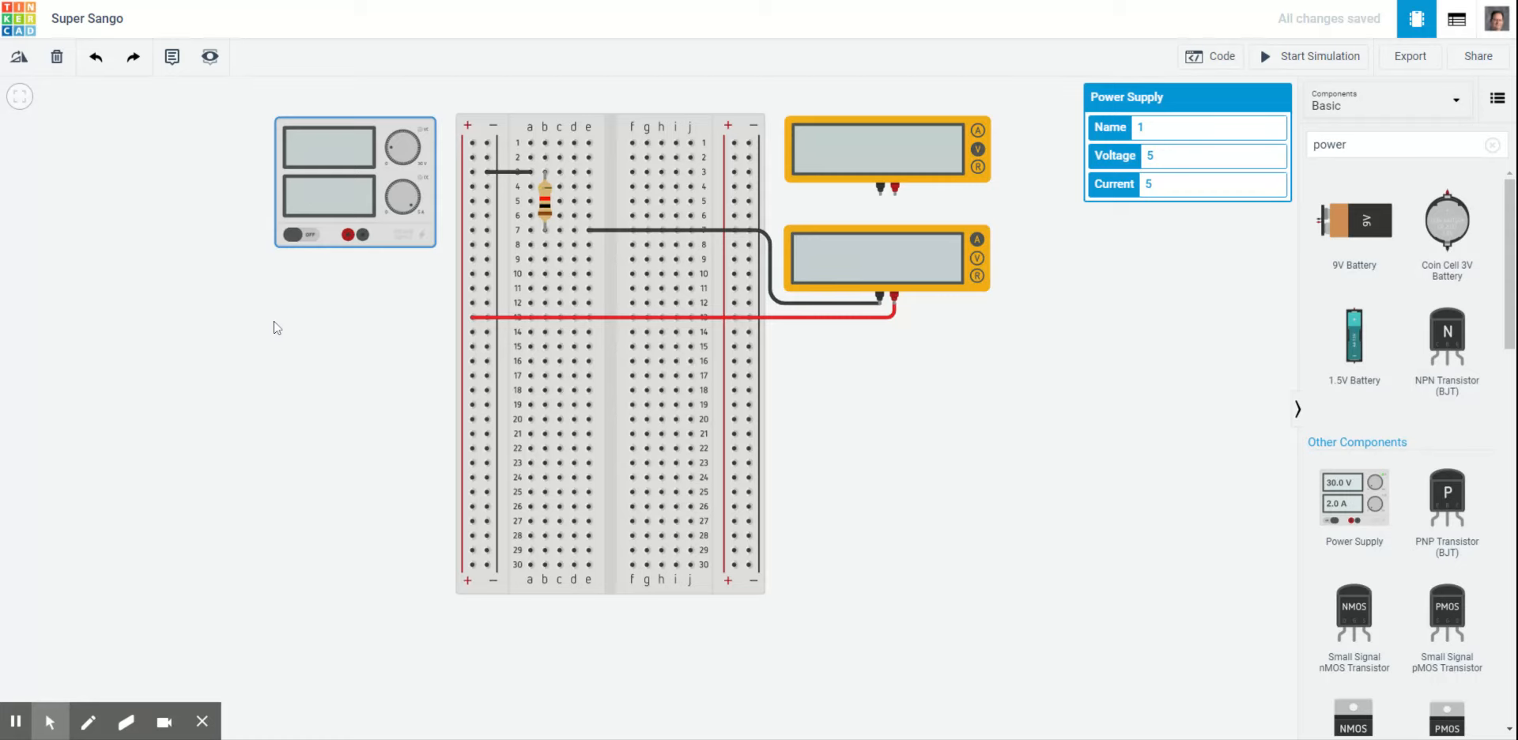
# Step: Run a red wire with a squared bend from the power supply's positive terminal to the nearby positive rail at row 16
pyautogui.click(350, 237)
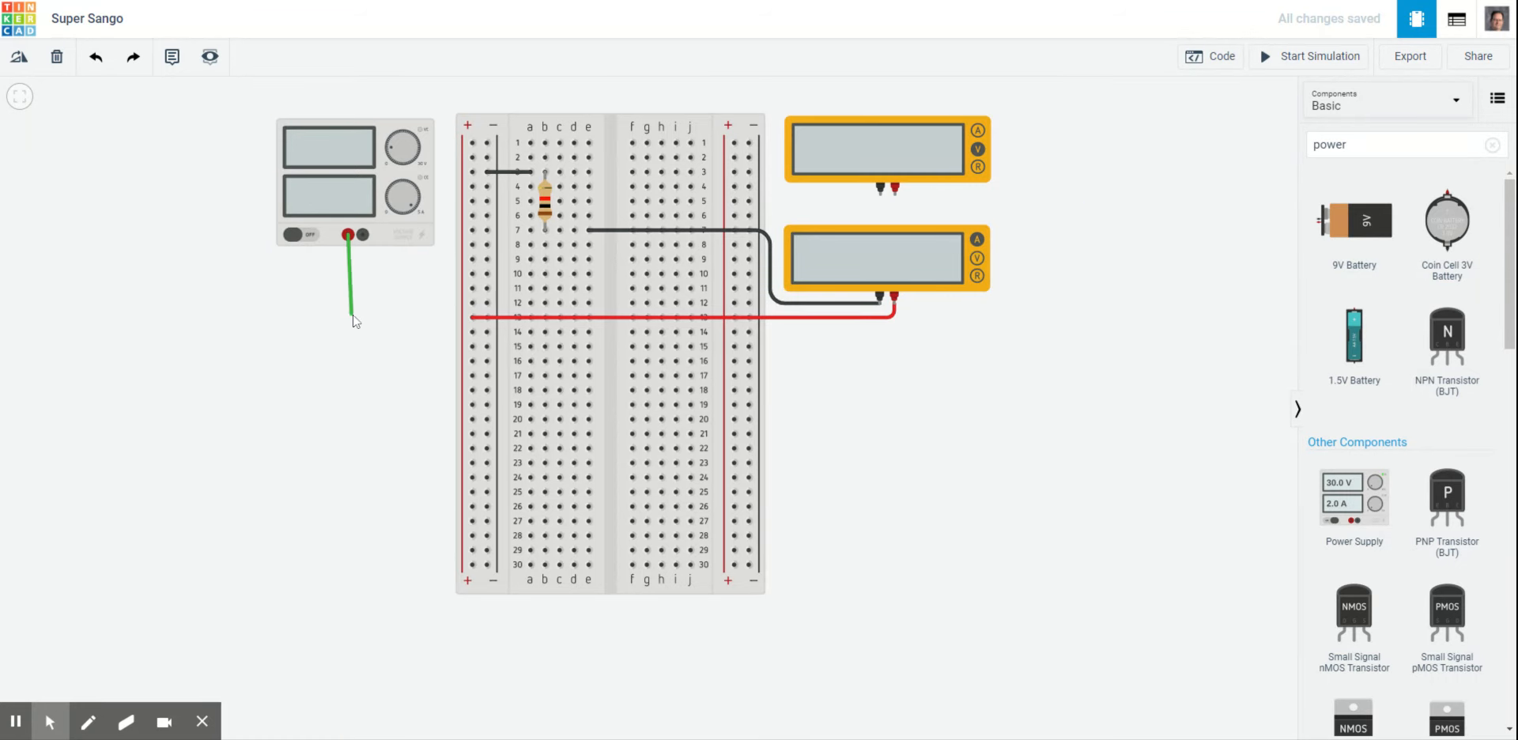
pyautogui.click(348, 352)
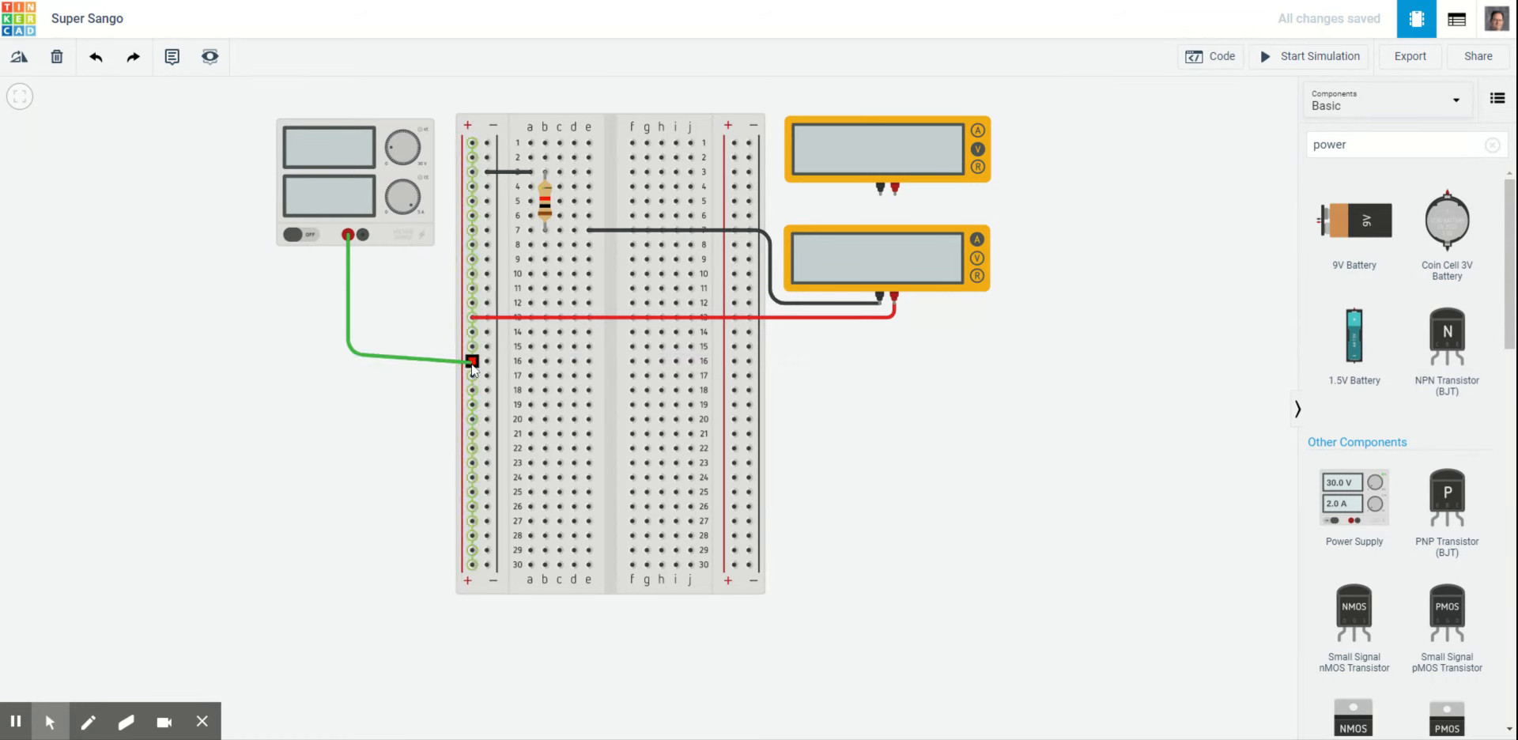
pyautogui.click(472, 361)
pyautogui.moveTo(348, 355); pyautogui.dragTo(348, 362)
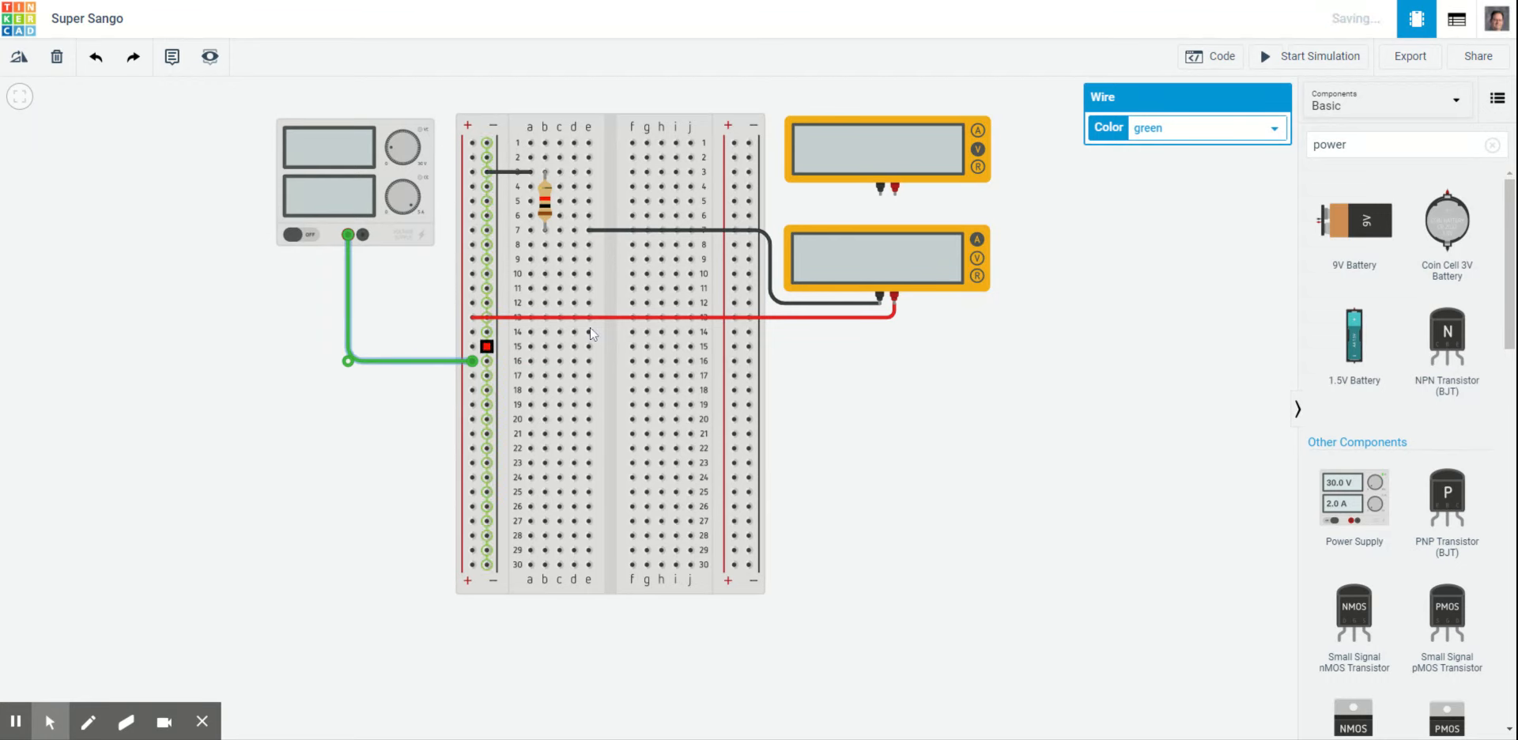
pyautogui.click(1207, 148)
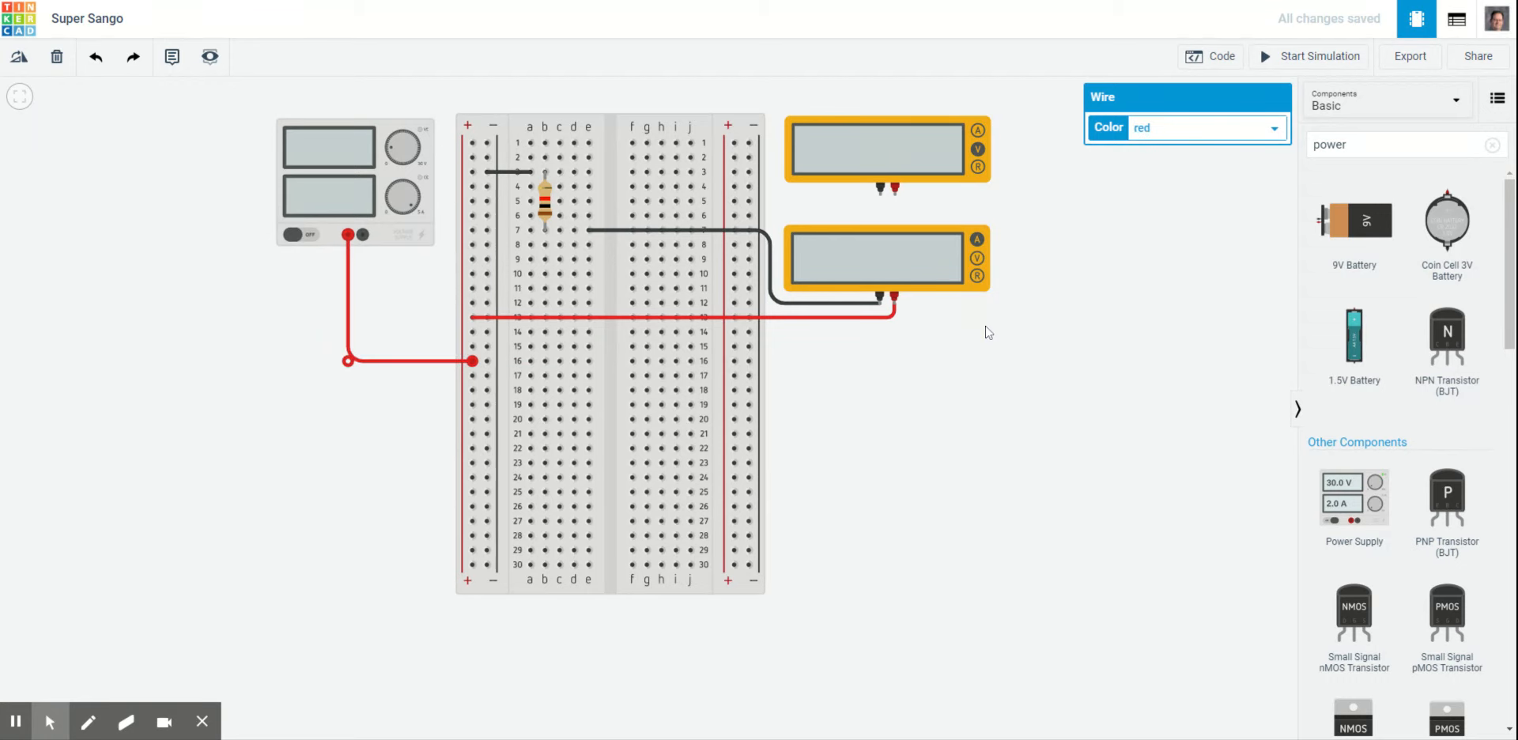
pyautogui.click(975, 368)
# Step: Run a black wire with a squared bend from the power supply's negative terminal to the nearby negative rail at row 9
pyautogui.click(363, 236)
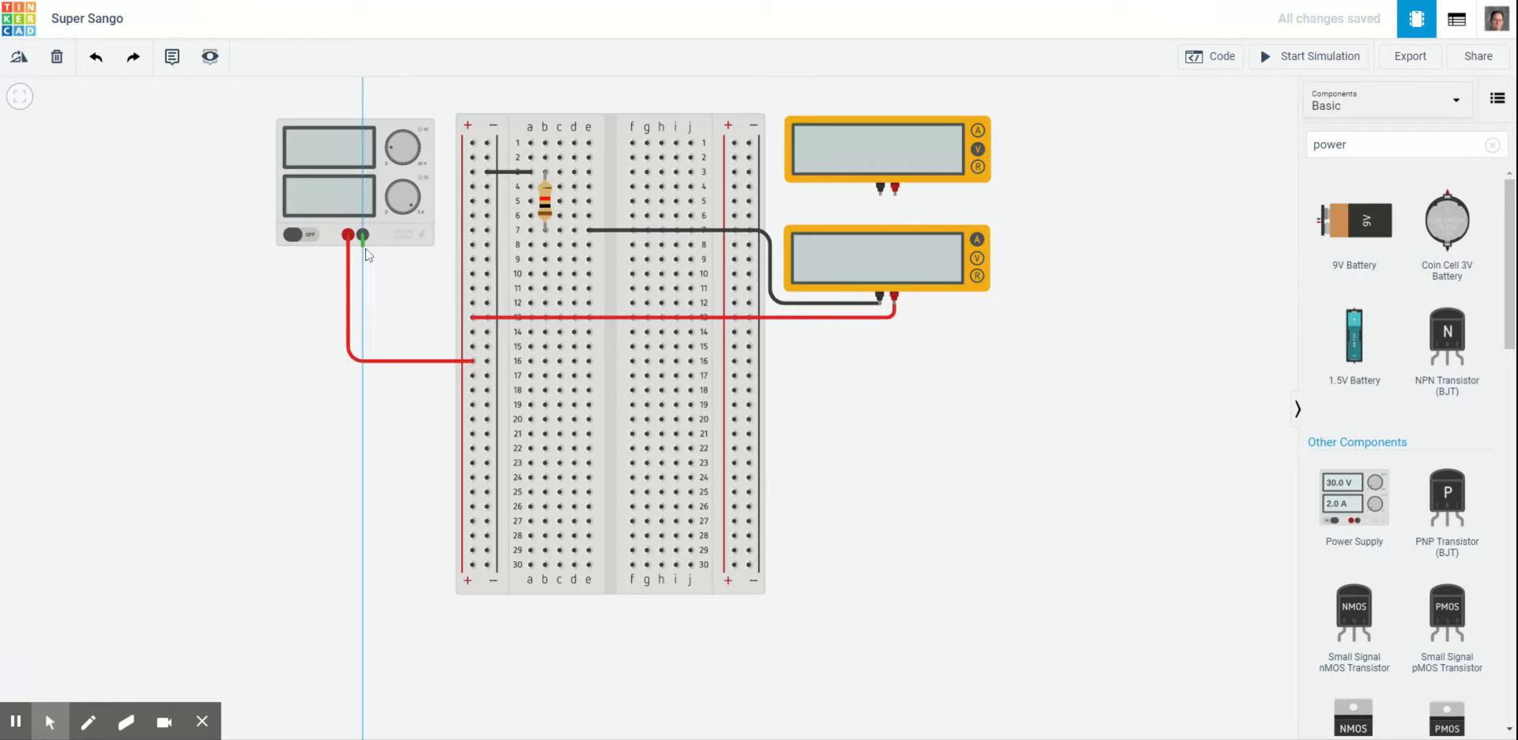
pyautogui.click(496, 266)
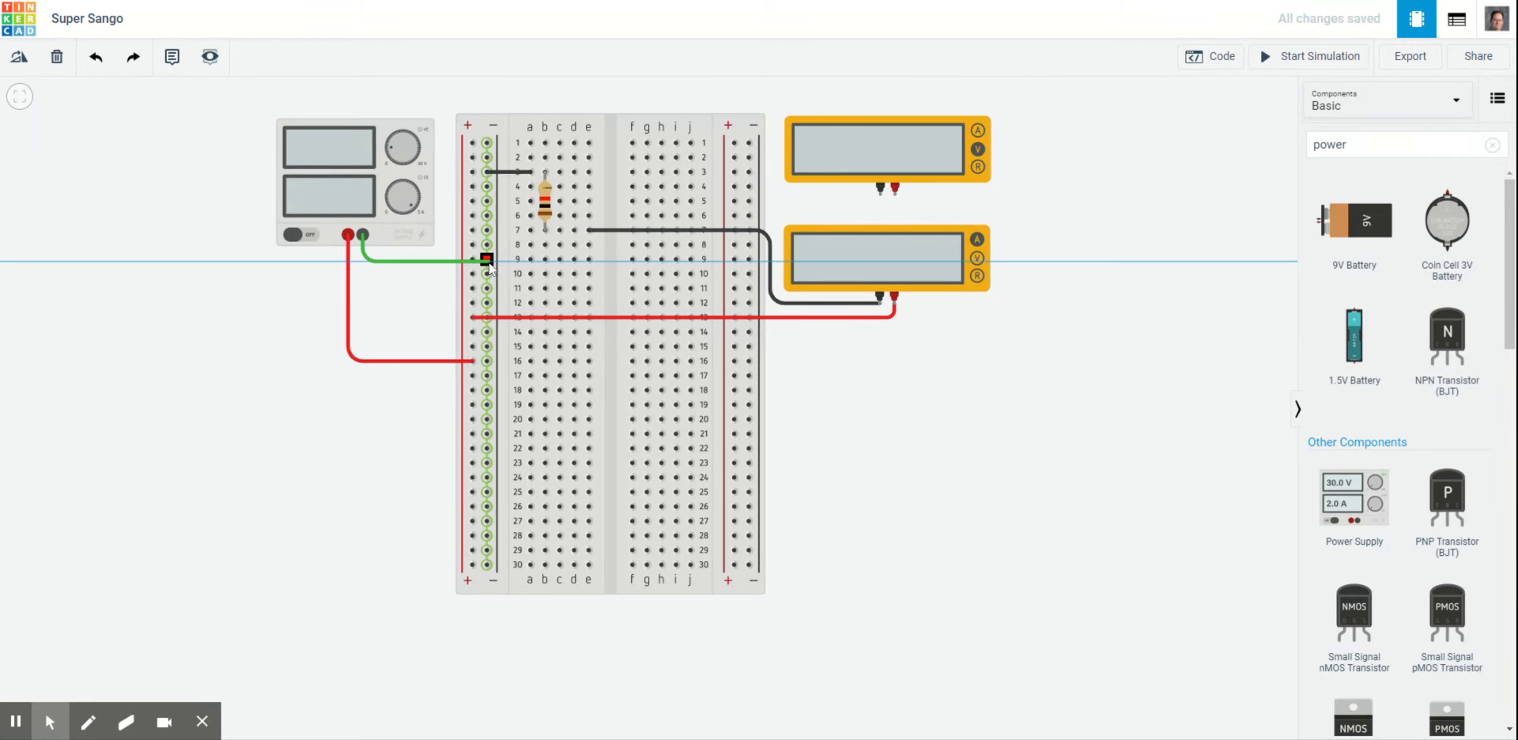
pyautogui.moveTo(493, 267); pyautogui.dragTo(363, 259)
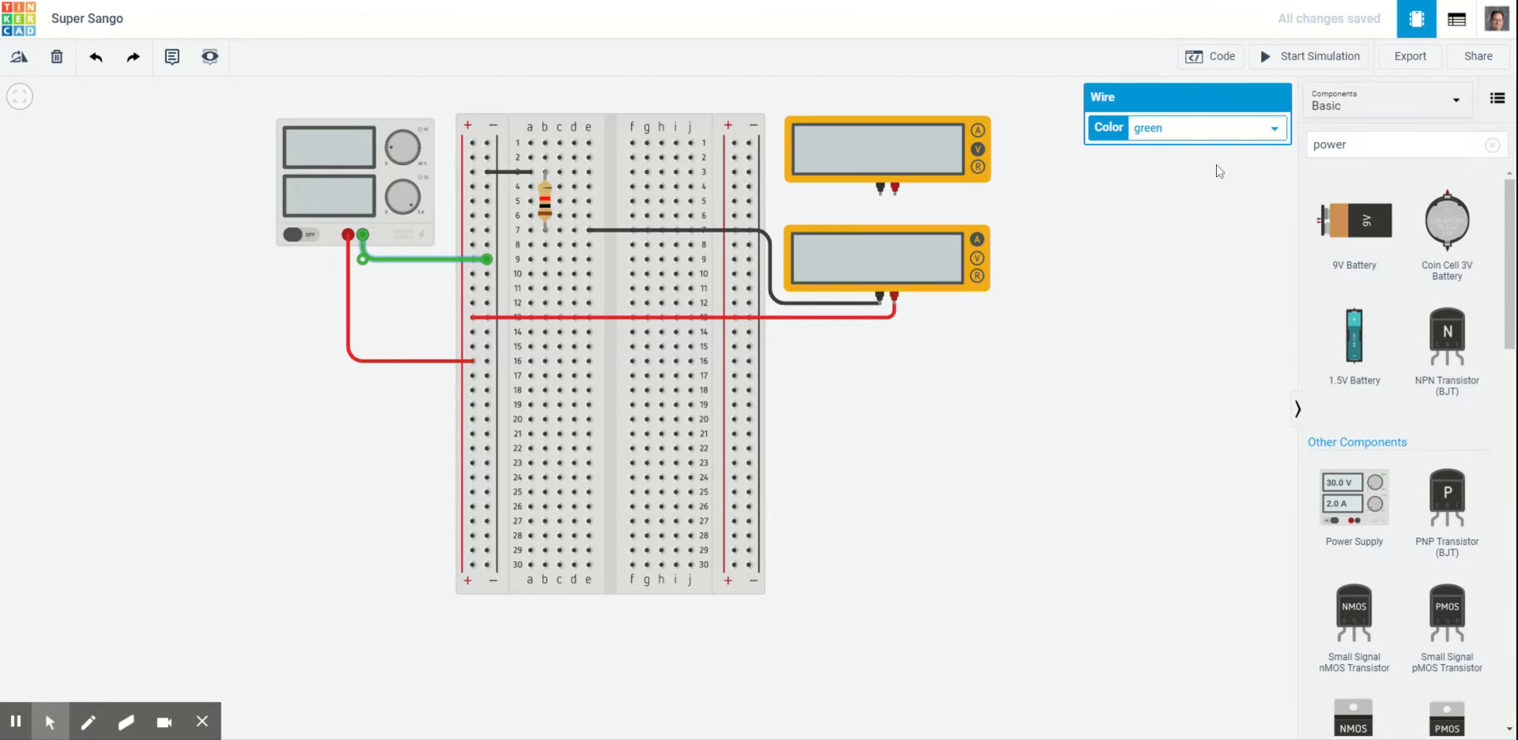
pyautogui.click(1214, 138)
pyautogui.click(1207, 147)
pyautogui.click(837, 530)
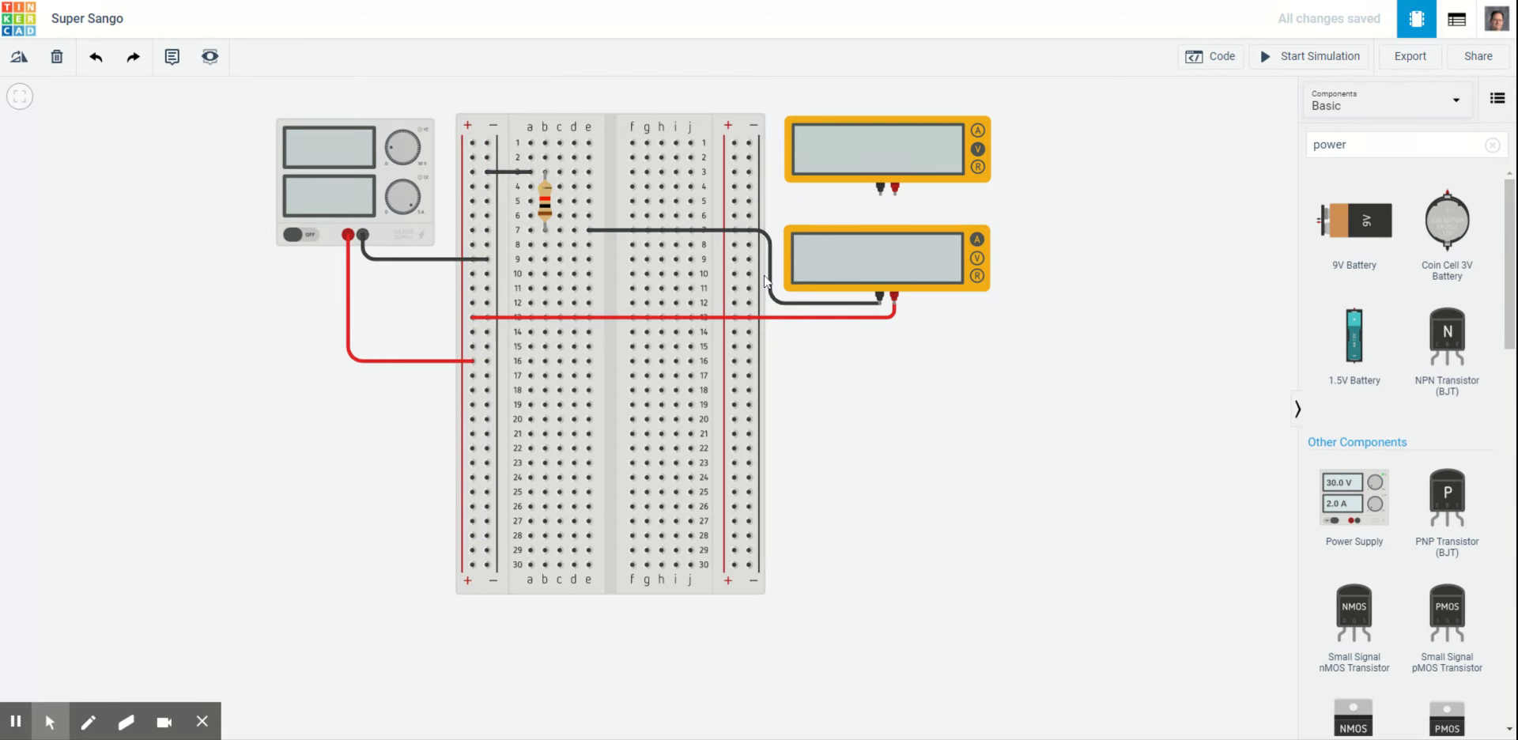
# Step: Run a black wire from the upper multimeter's negative probe around the meter to hole e3
pyautogui.click(881, 198)
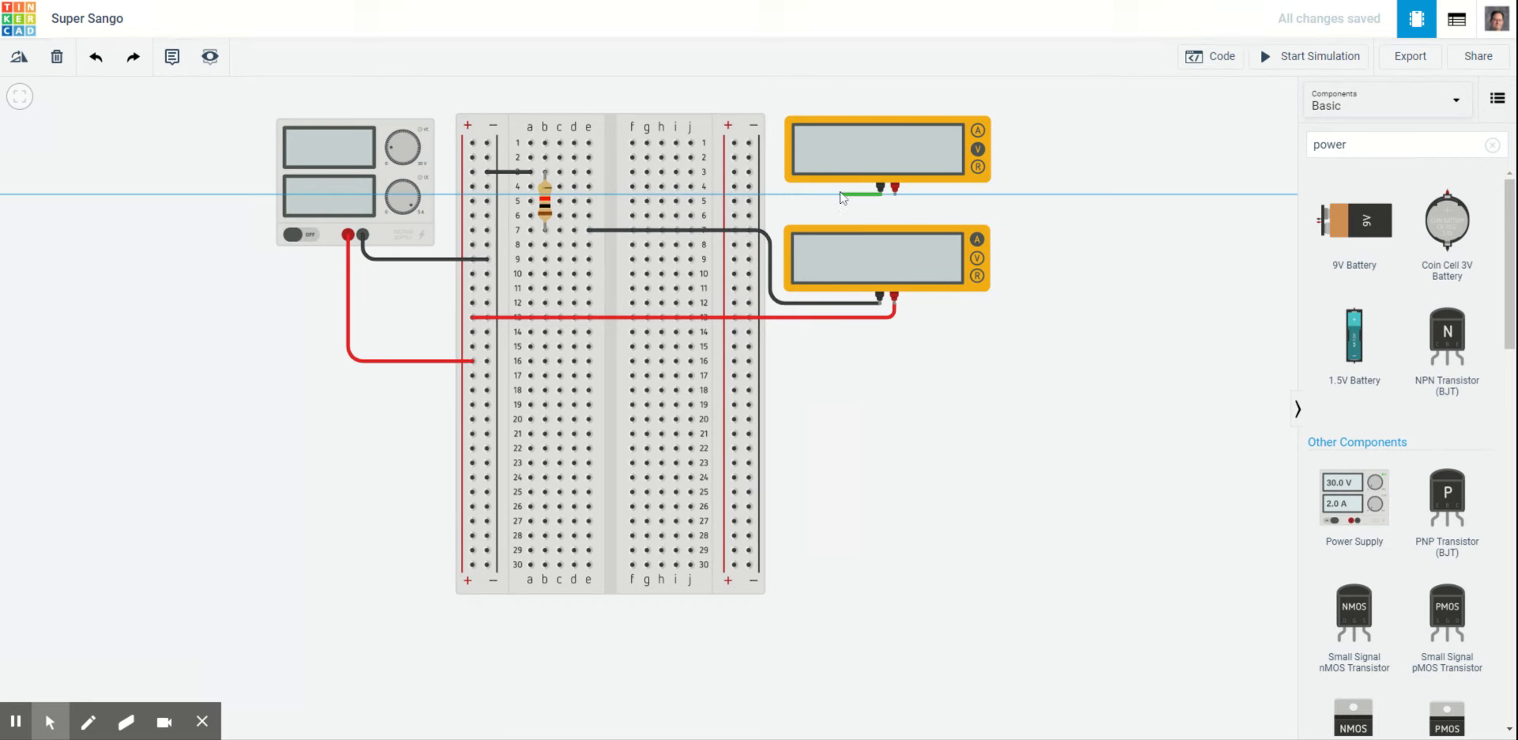
pyautogui.click(777, 197)
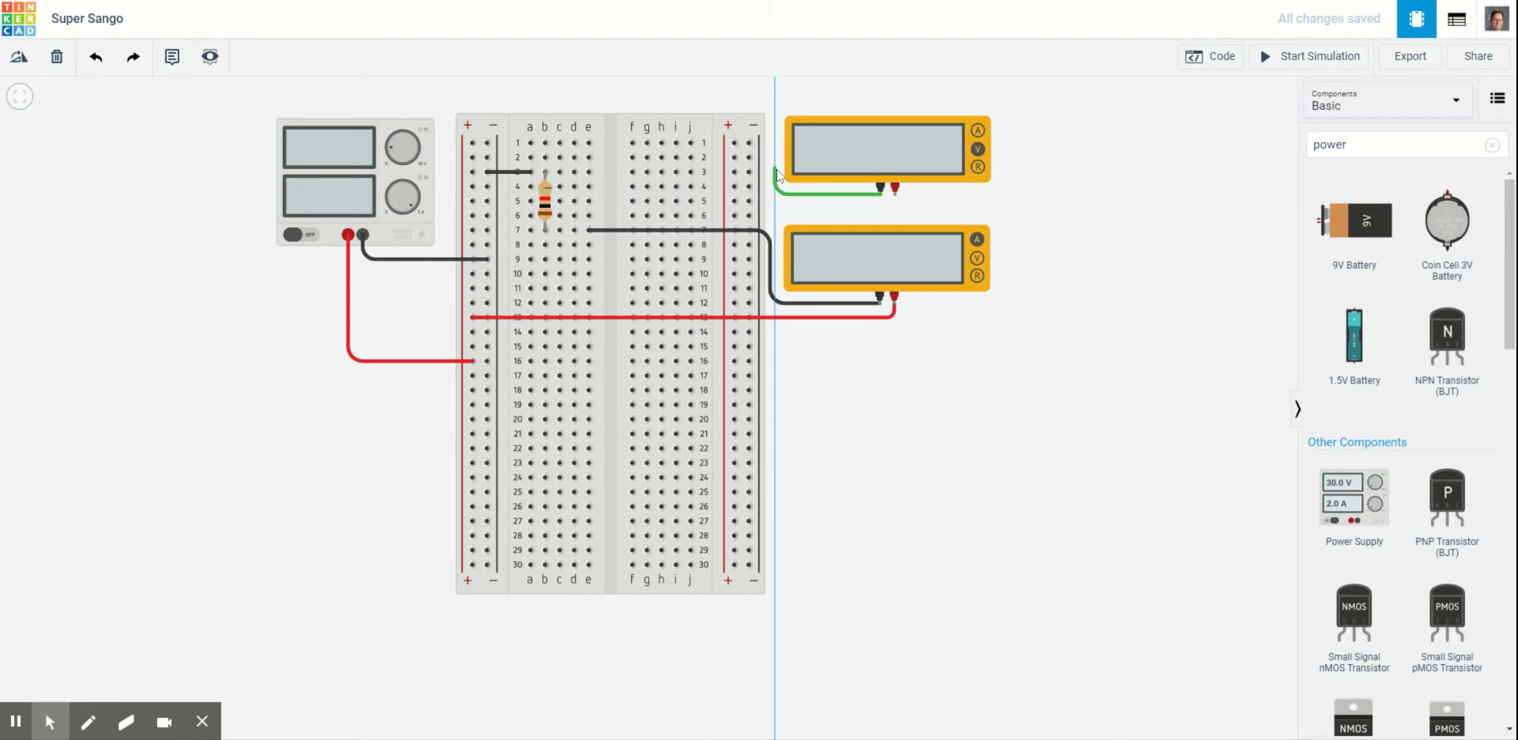
pyautogui.click(775, 169)
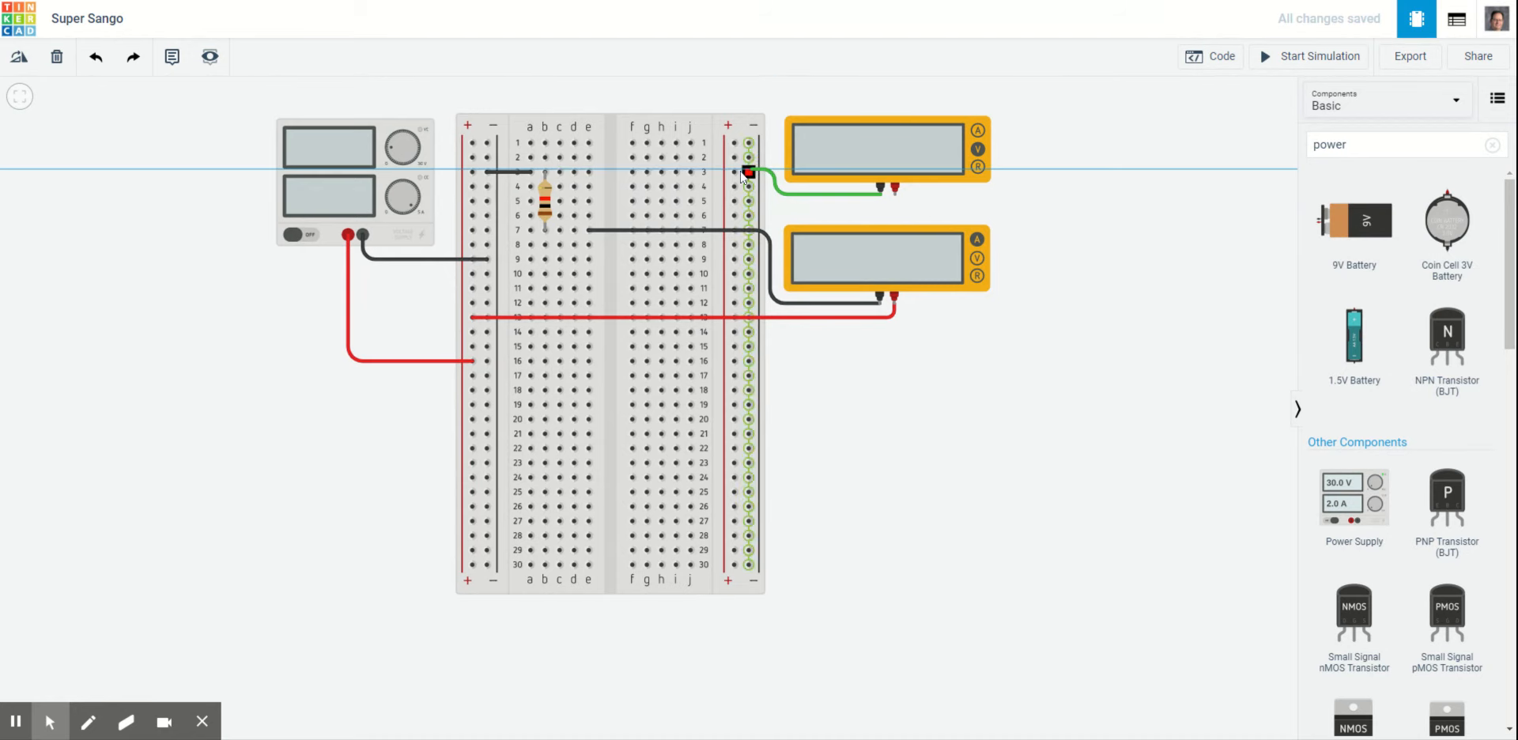
pyautogui.click(589, 171)
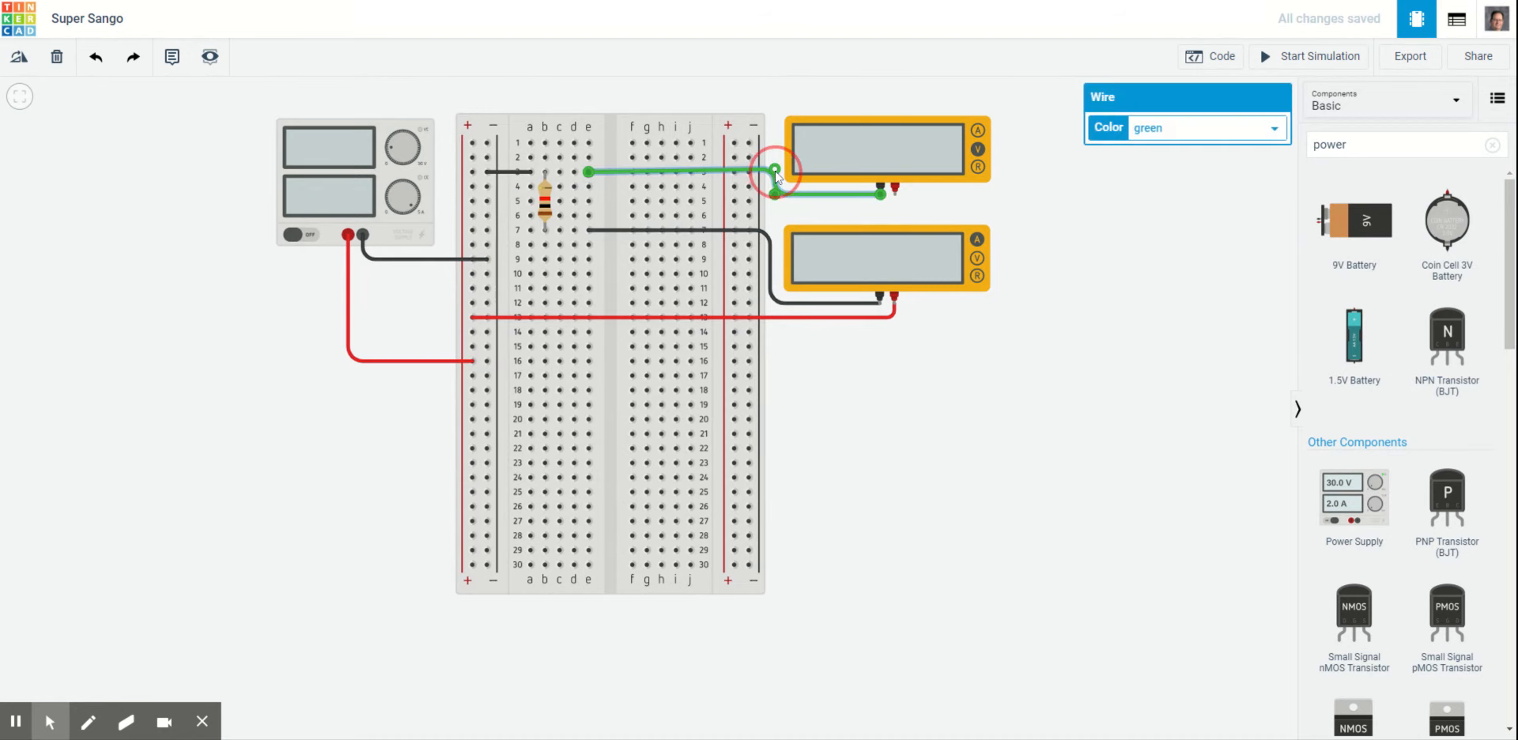
pyautogui.click(1171, 147)
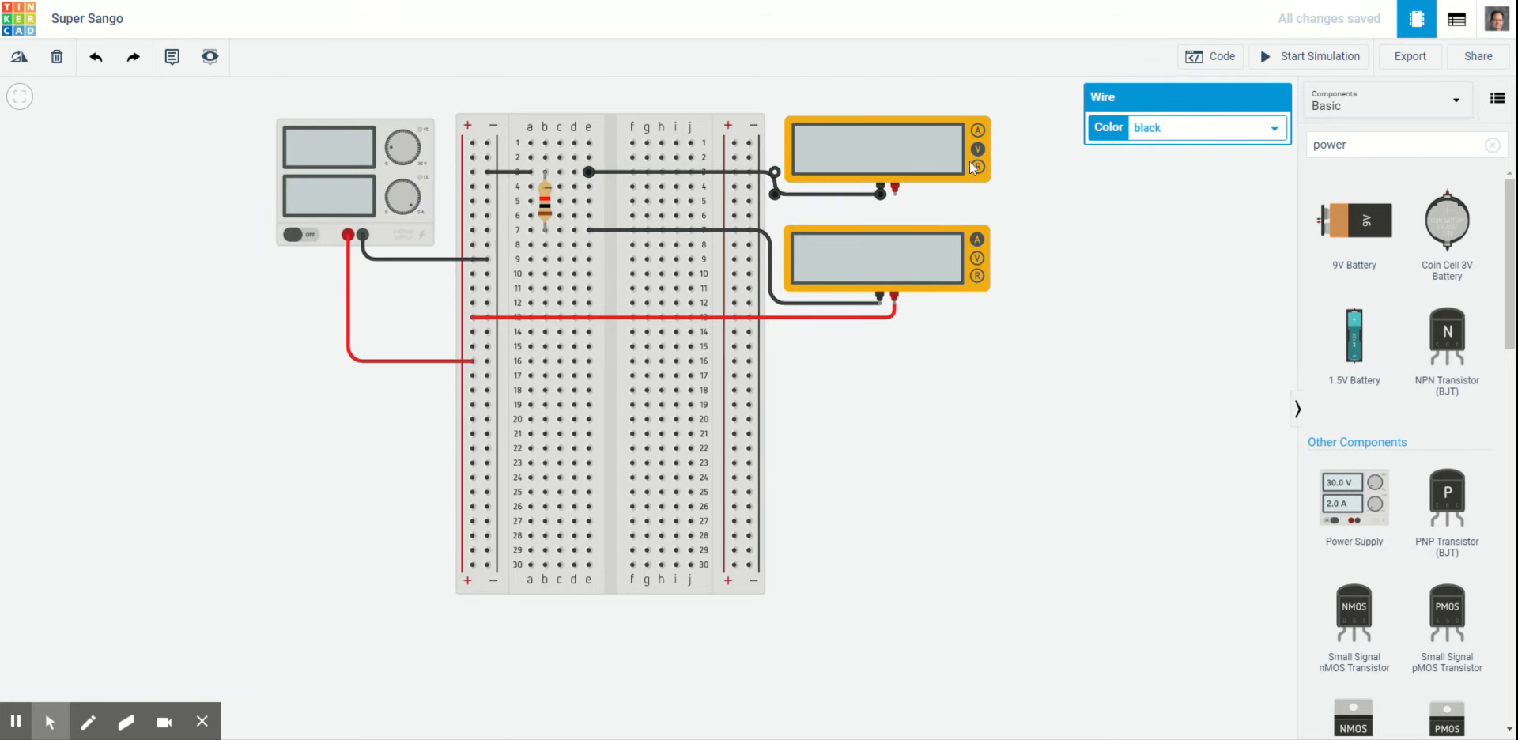
# Step: Run a red wire with squared bends from the upper multimeter's positive probe between the two meters to hole d7
pyautogui.click(894, 187)
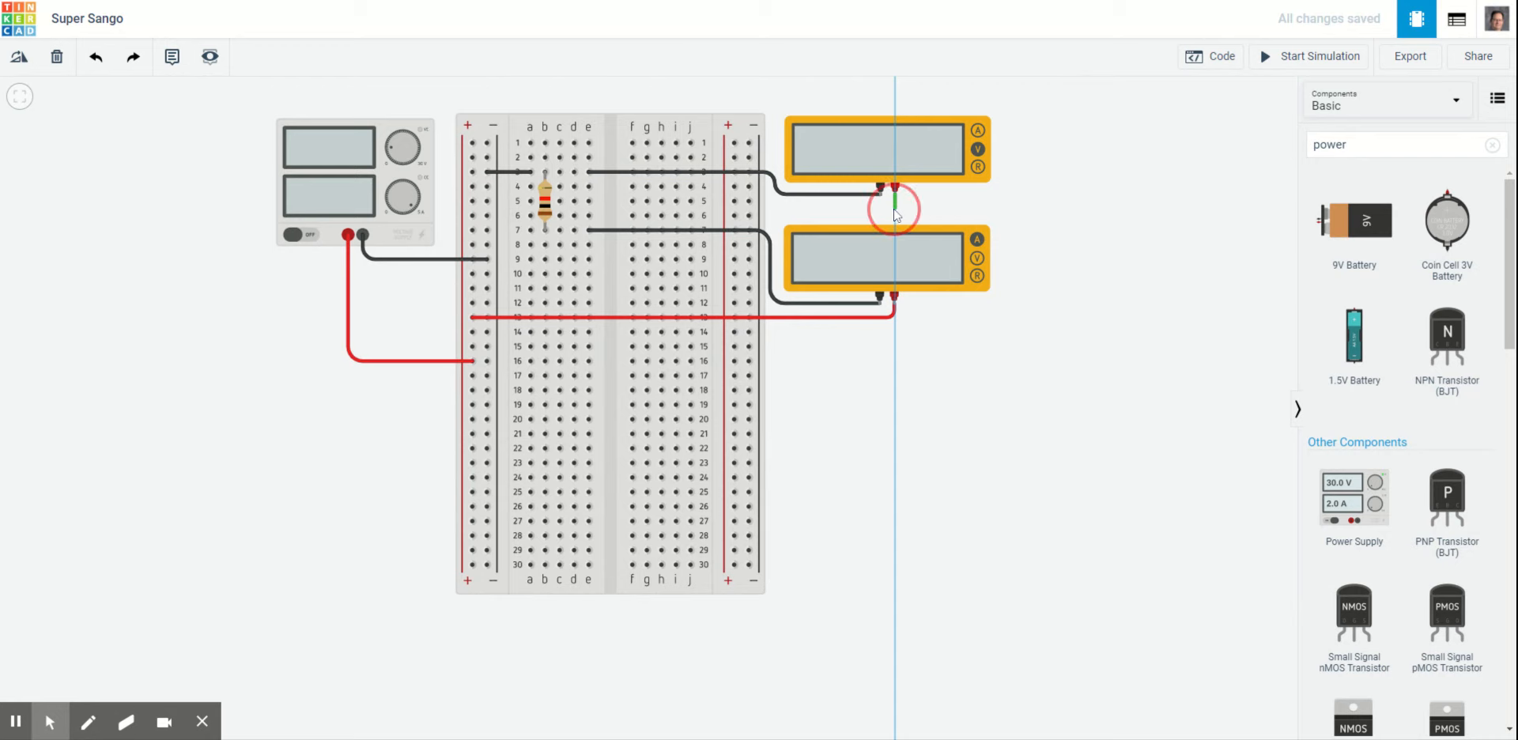
pyautogui.click(583, 209)
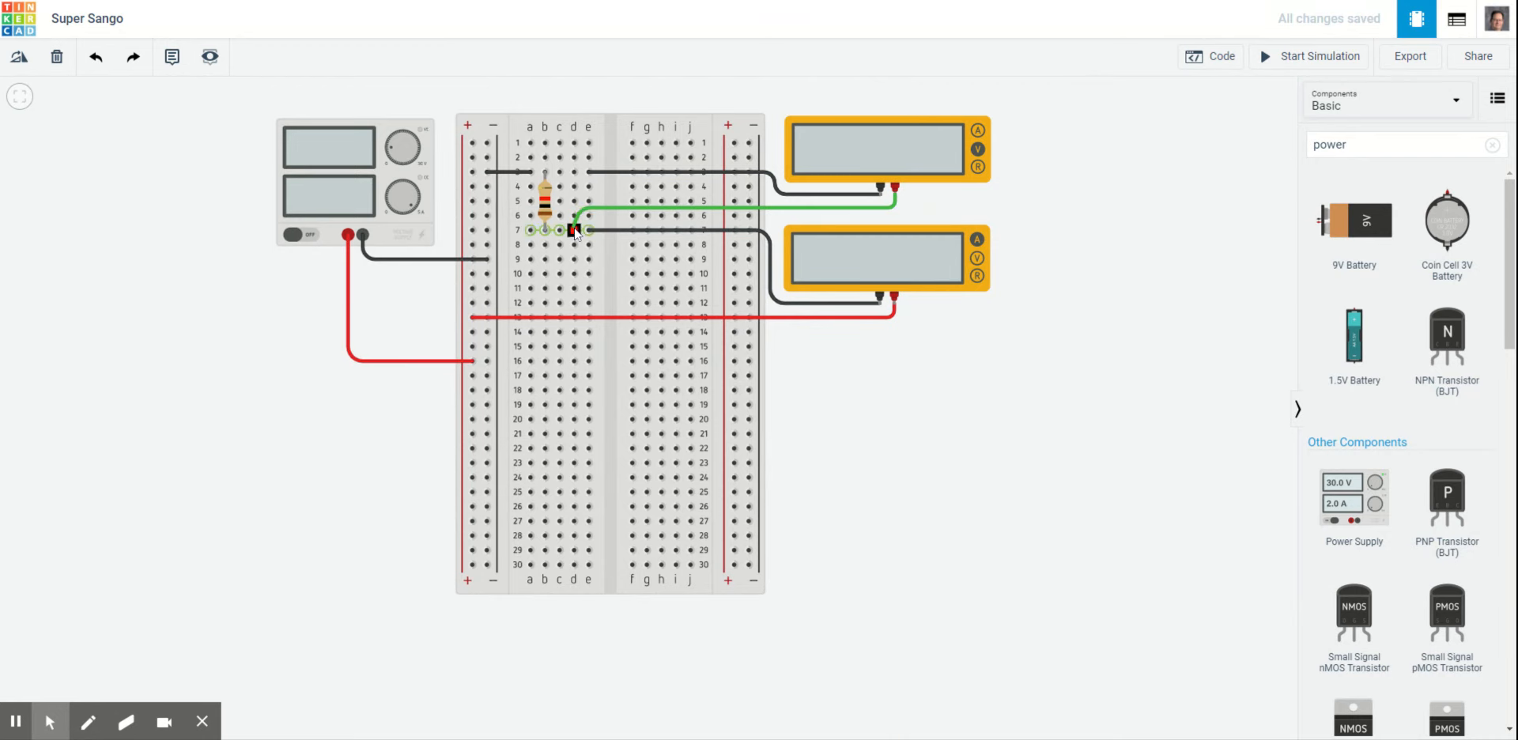
pyautogui.click(574, 231)
pyautogui.moveTo(581, 206); pyautogui.dragTo(574, 207)
pyautogui.click(1224, 128)
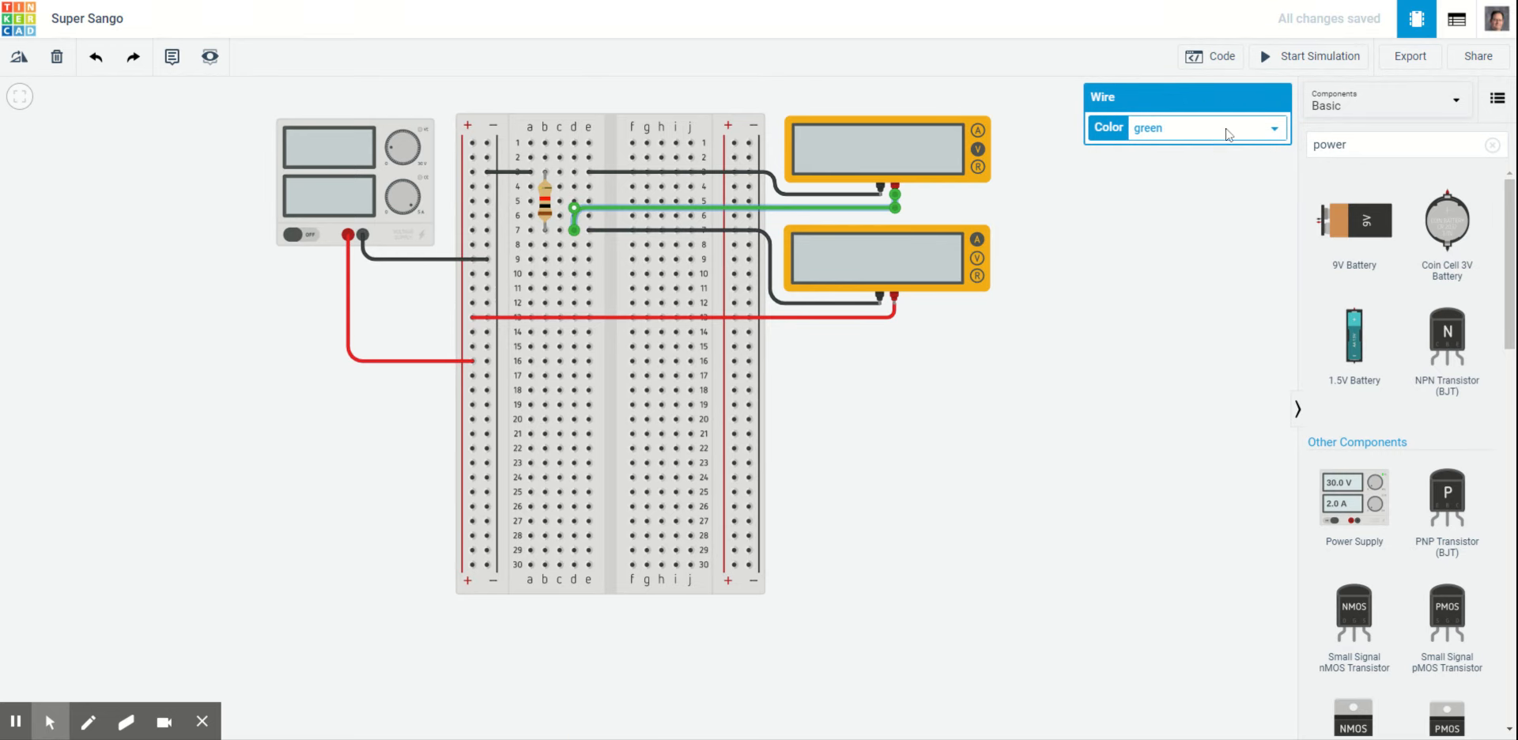
pyautogui.click(1212, 150)
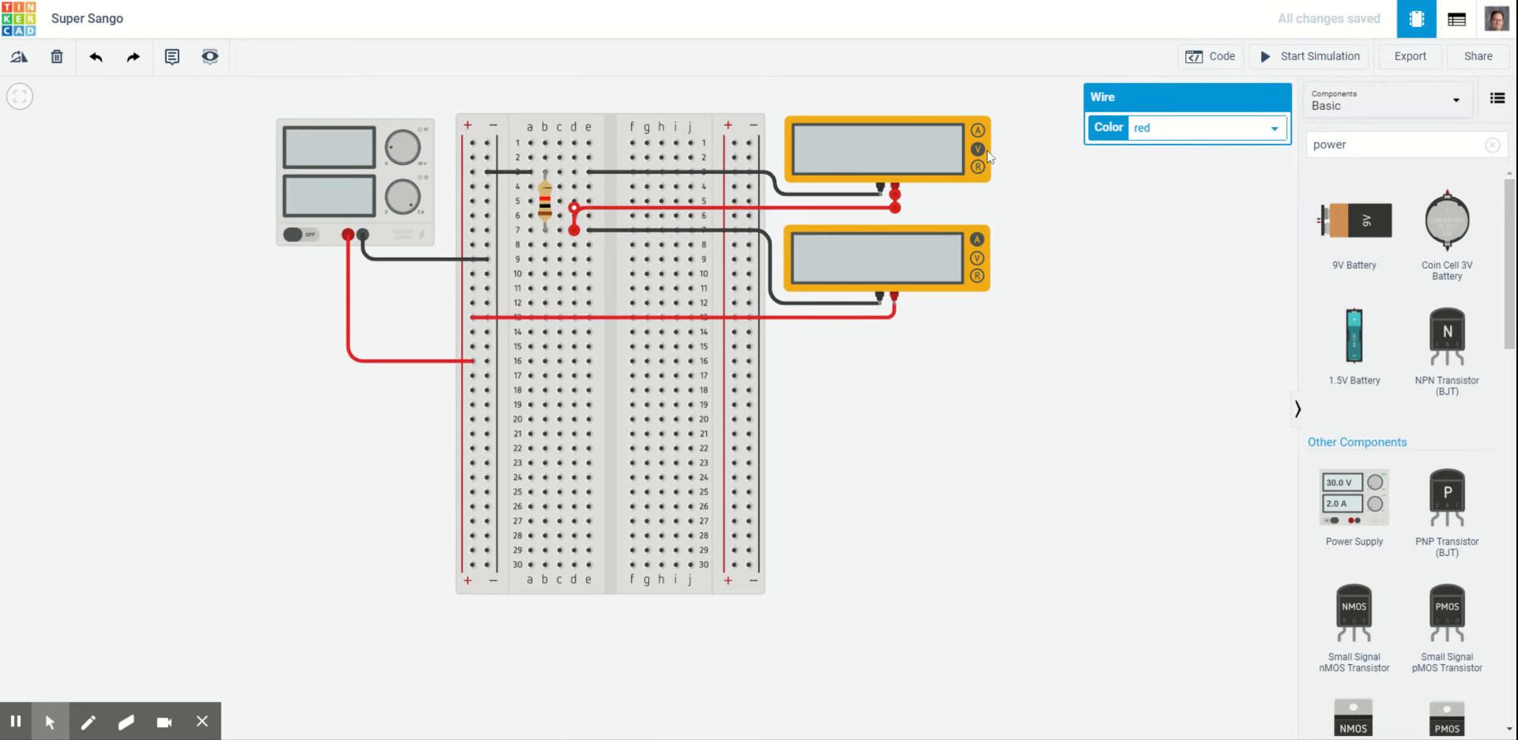
pyautogui.click(1006, 218)
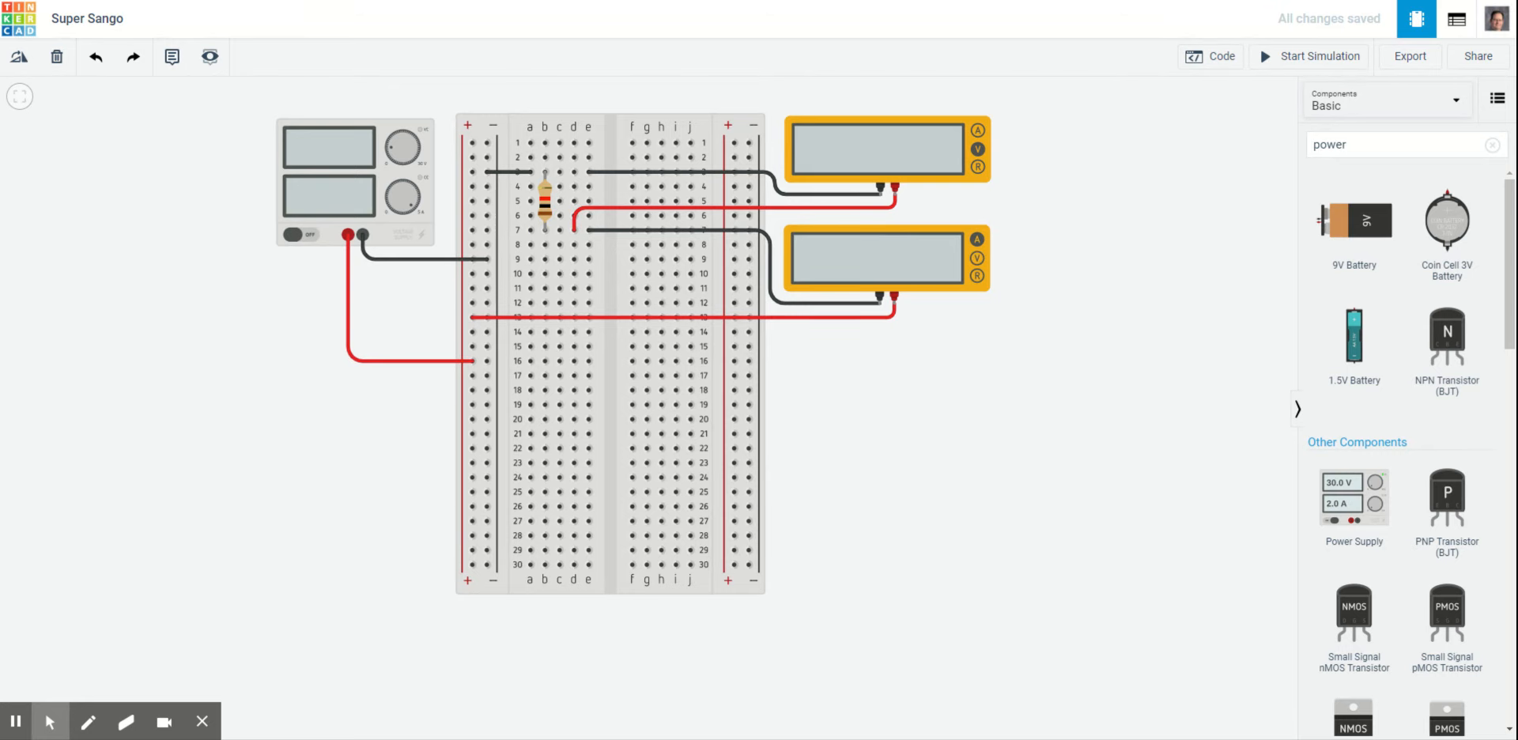
# Step: Clear the component search and place a second 1 kΩ resistor beside the breadboard, below the lower multimeter
pyautogui.click(1492, 146)
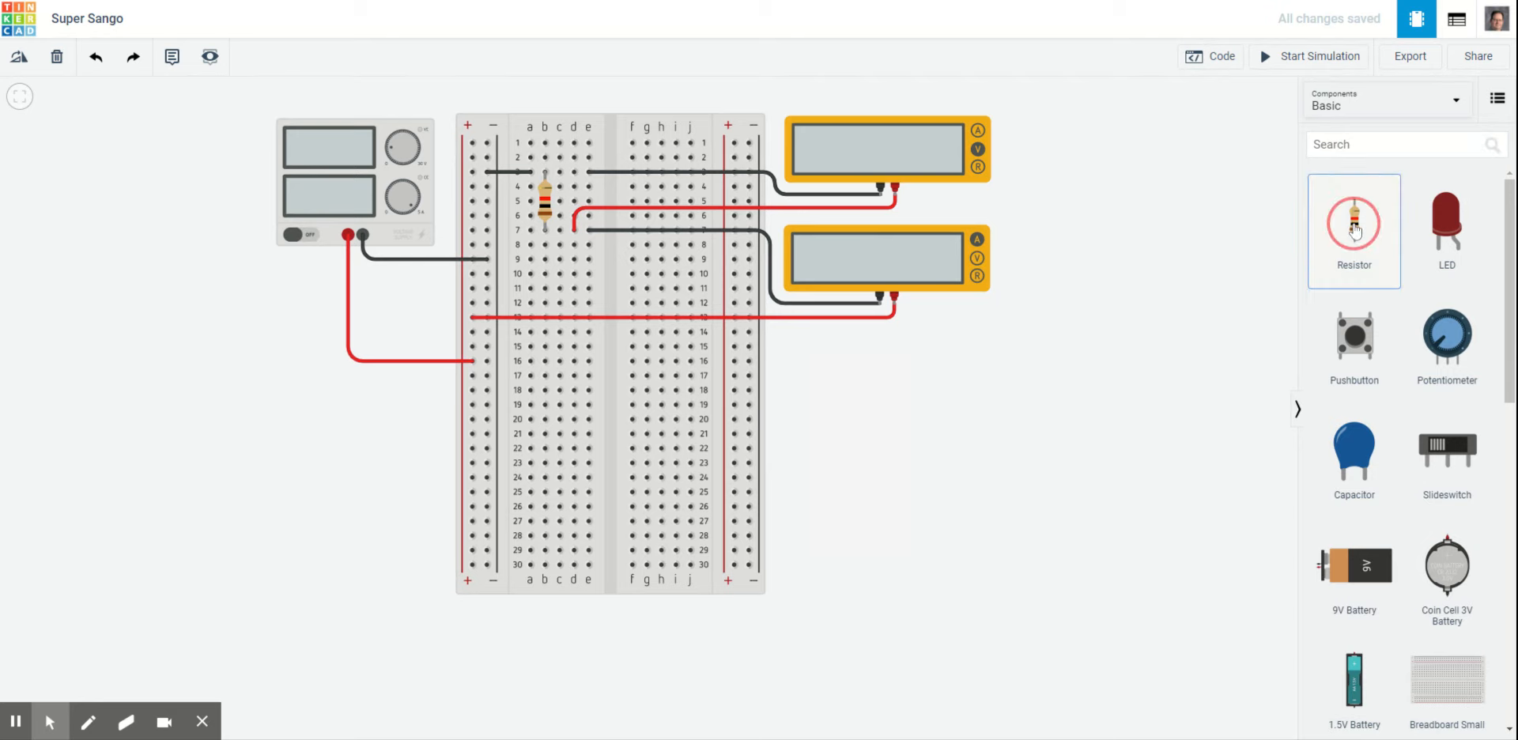
pyautogui.moveTo(1354, 225); pyautogui.dragTo(797, 386)
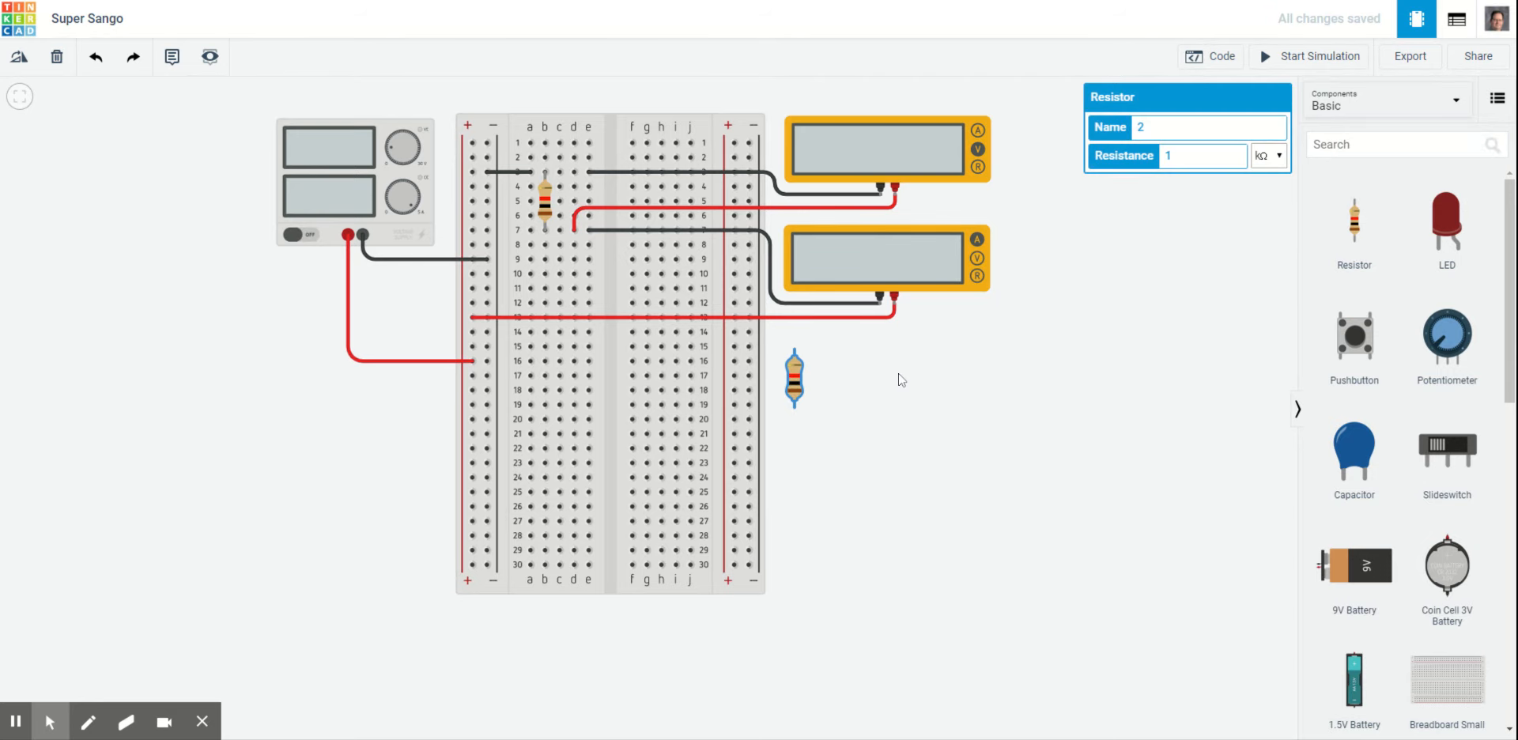
pyautogui.click(867, 381)
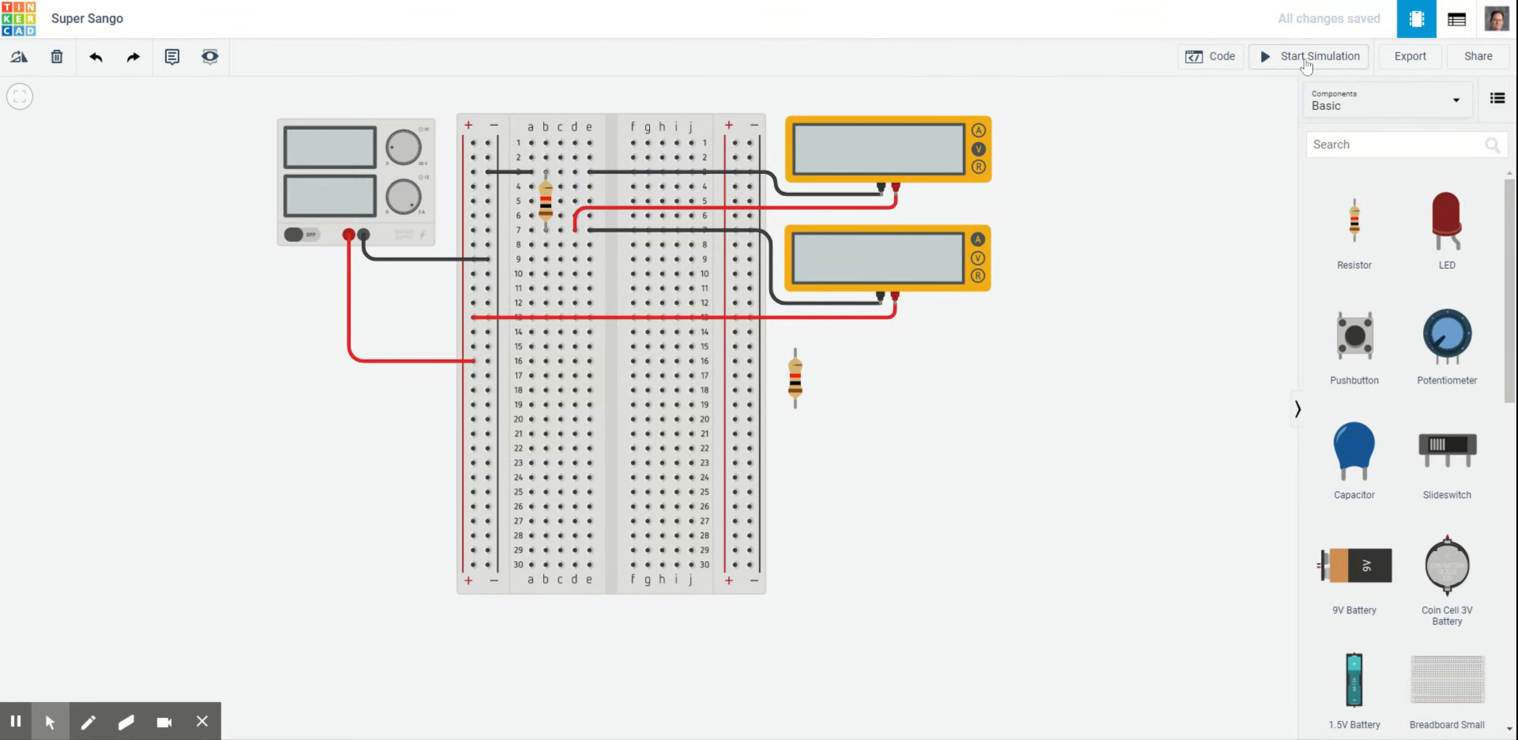
# Step: Set the power supply's current to 0.50
pyautogui.click(383, 159)
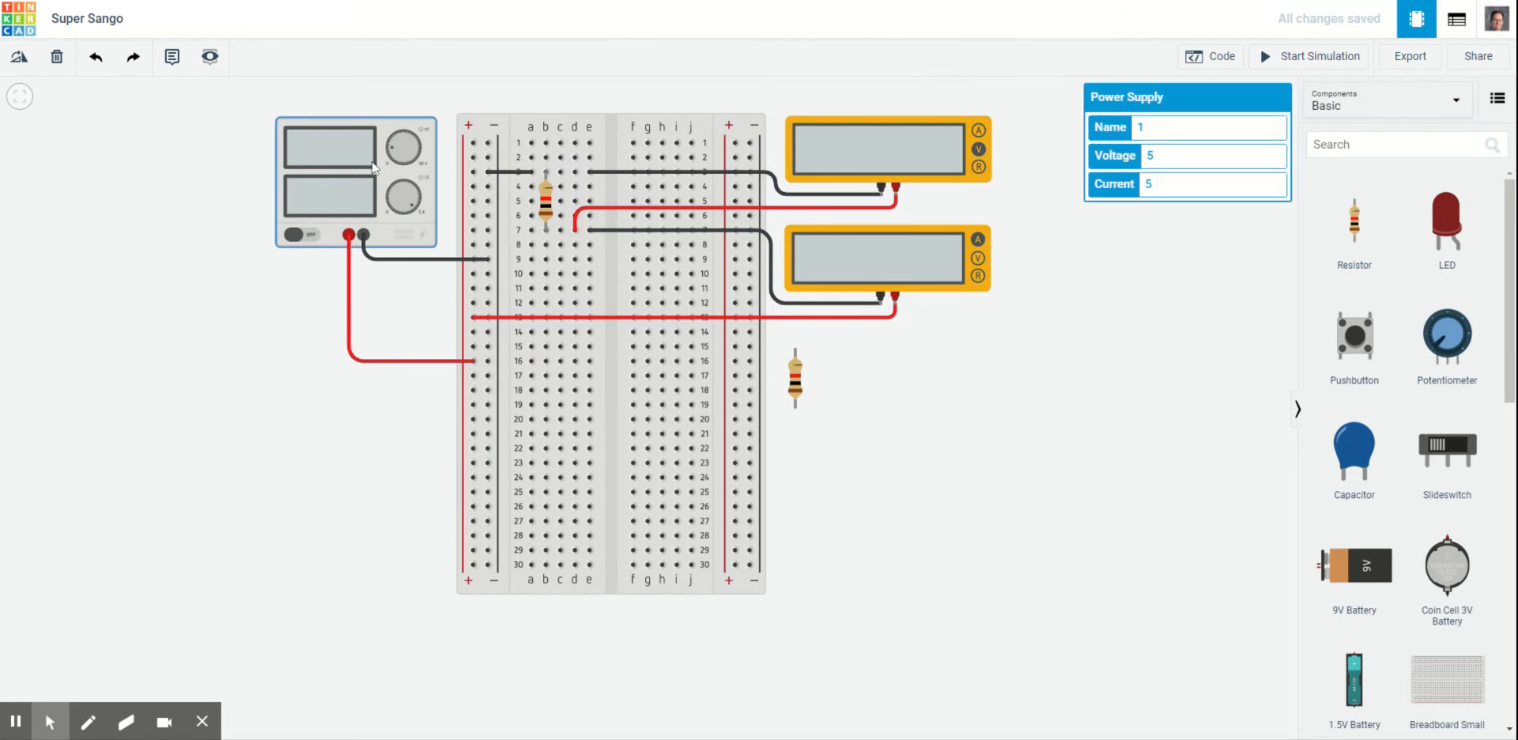
pyautogui.doubleClick(1148, 156)
pyautogui.doubleClick(1159, 183)
pyautogui.moveTo(1175, 161); pyautogui.dragTo(1094, 188)
pyautogui.click(1123, 239)
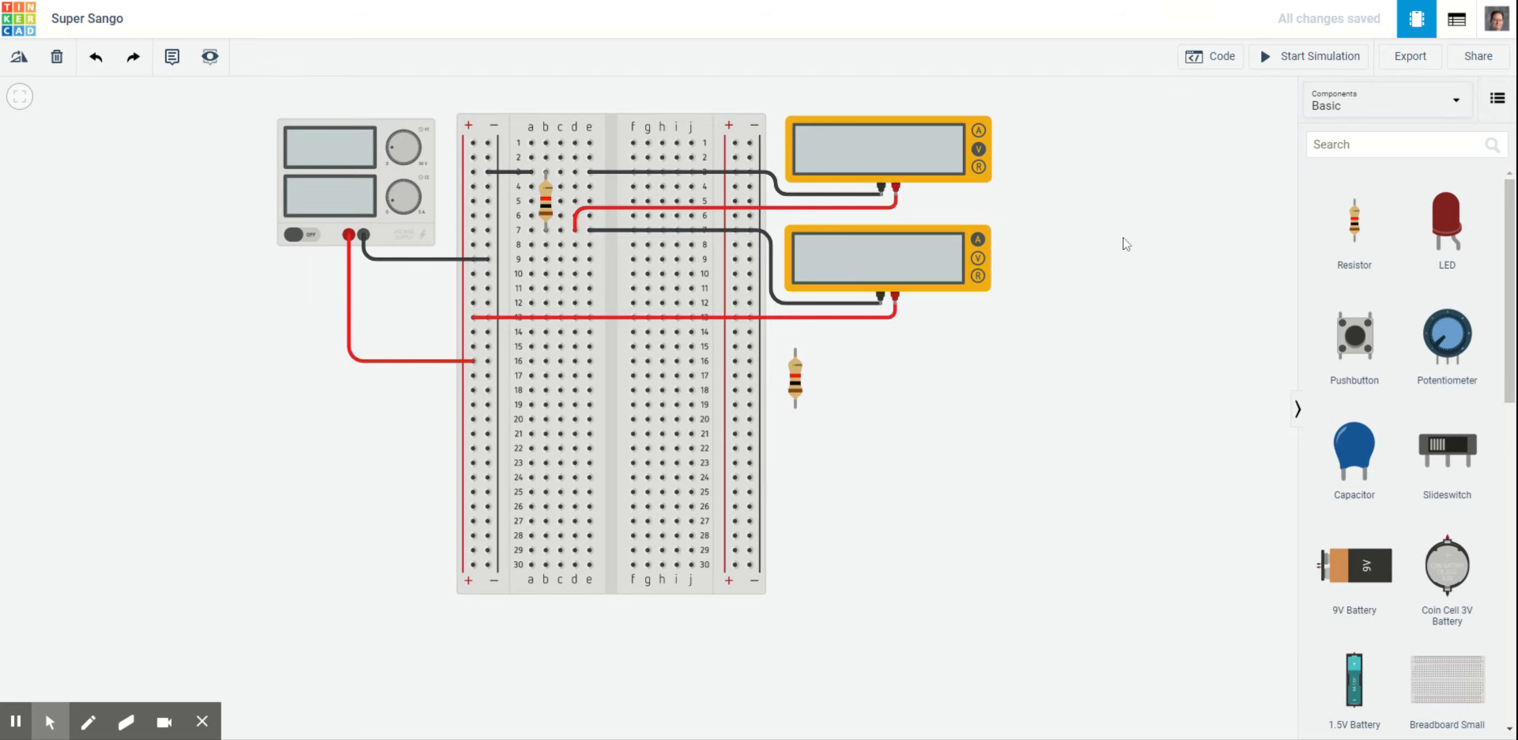
# Step: Check the power supply's settings, then run the simulation to read both multimeters and stop it
pyautogui.click(398, 177)
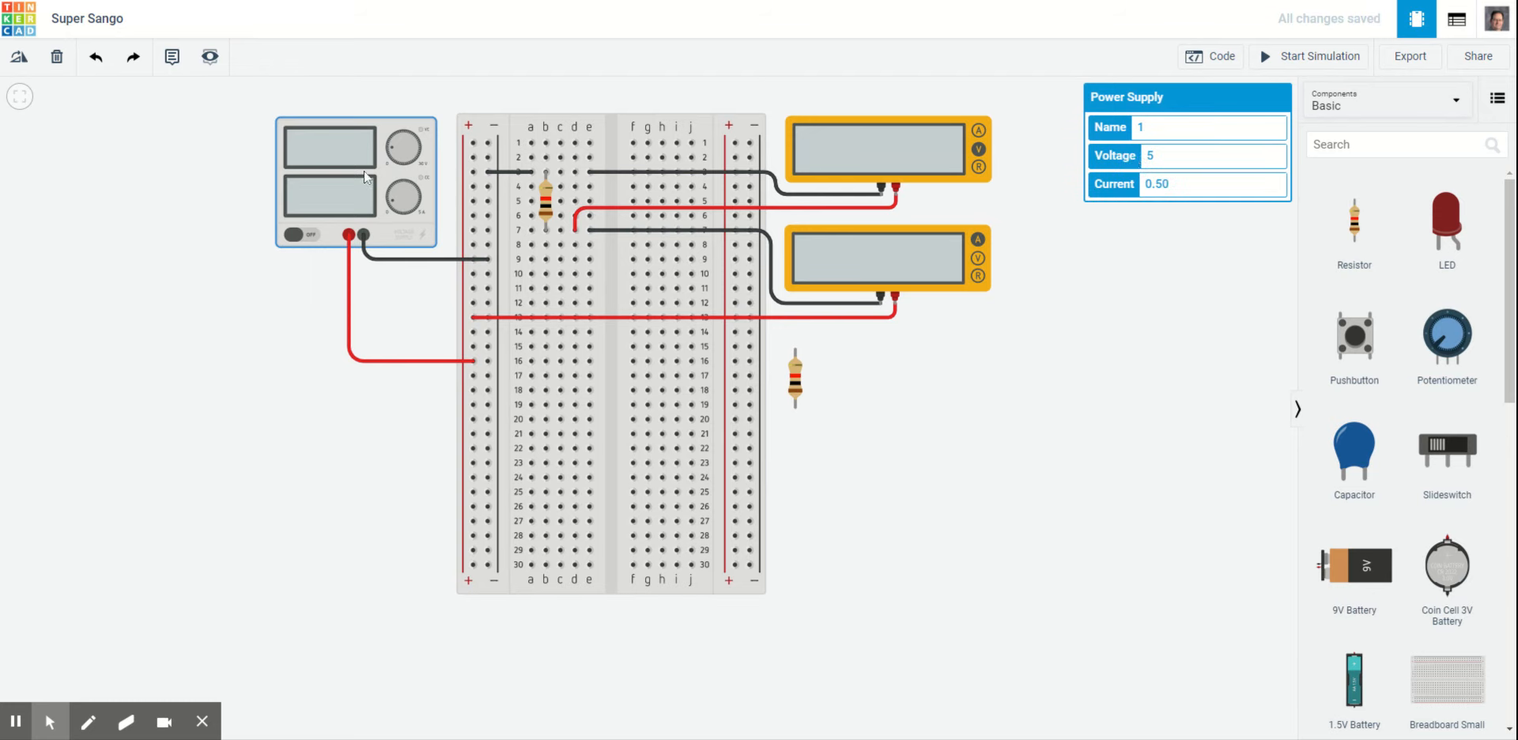
pyautogui.click(1184, 330)
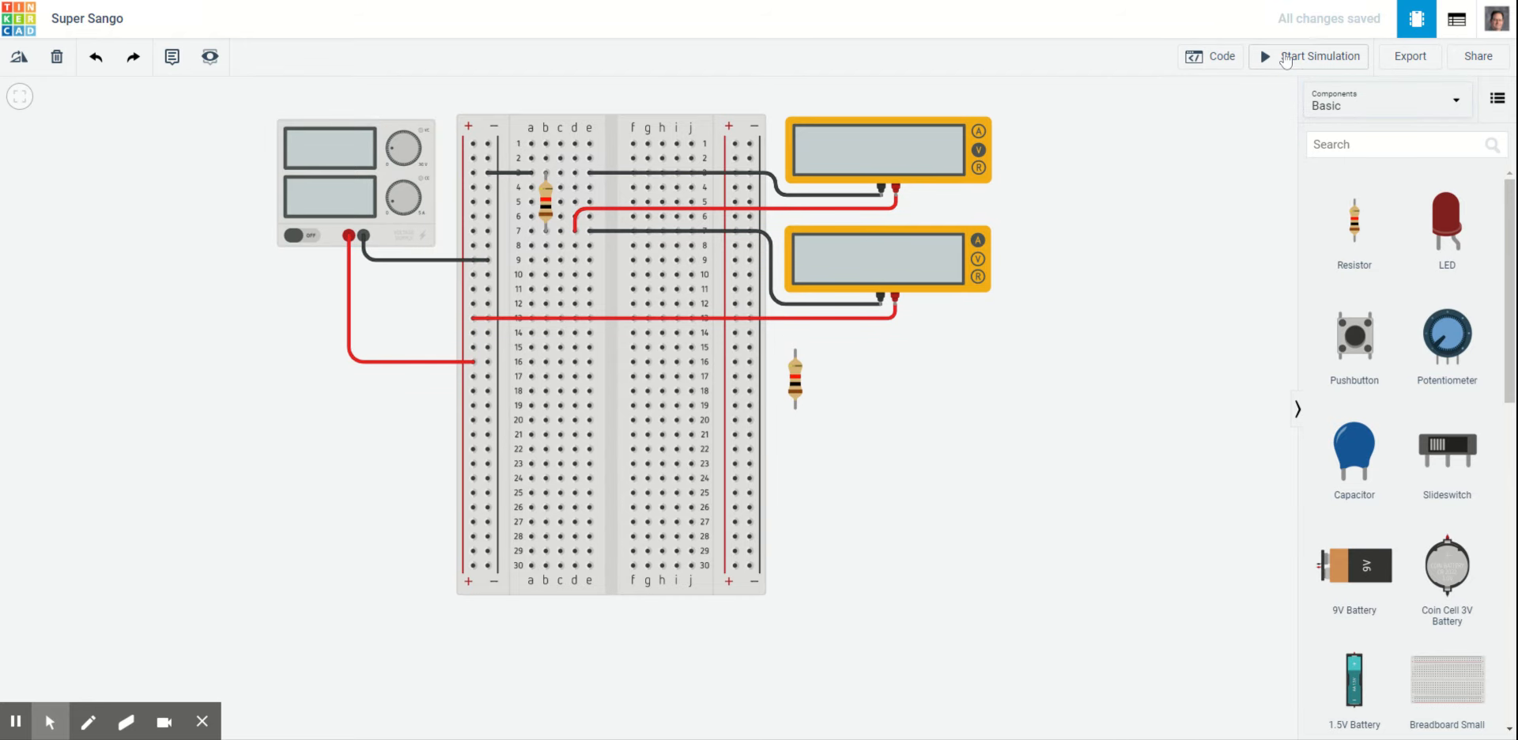
pyautogui.click(1286, 58)
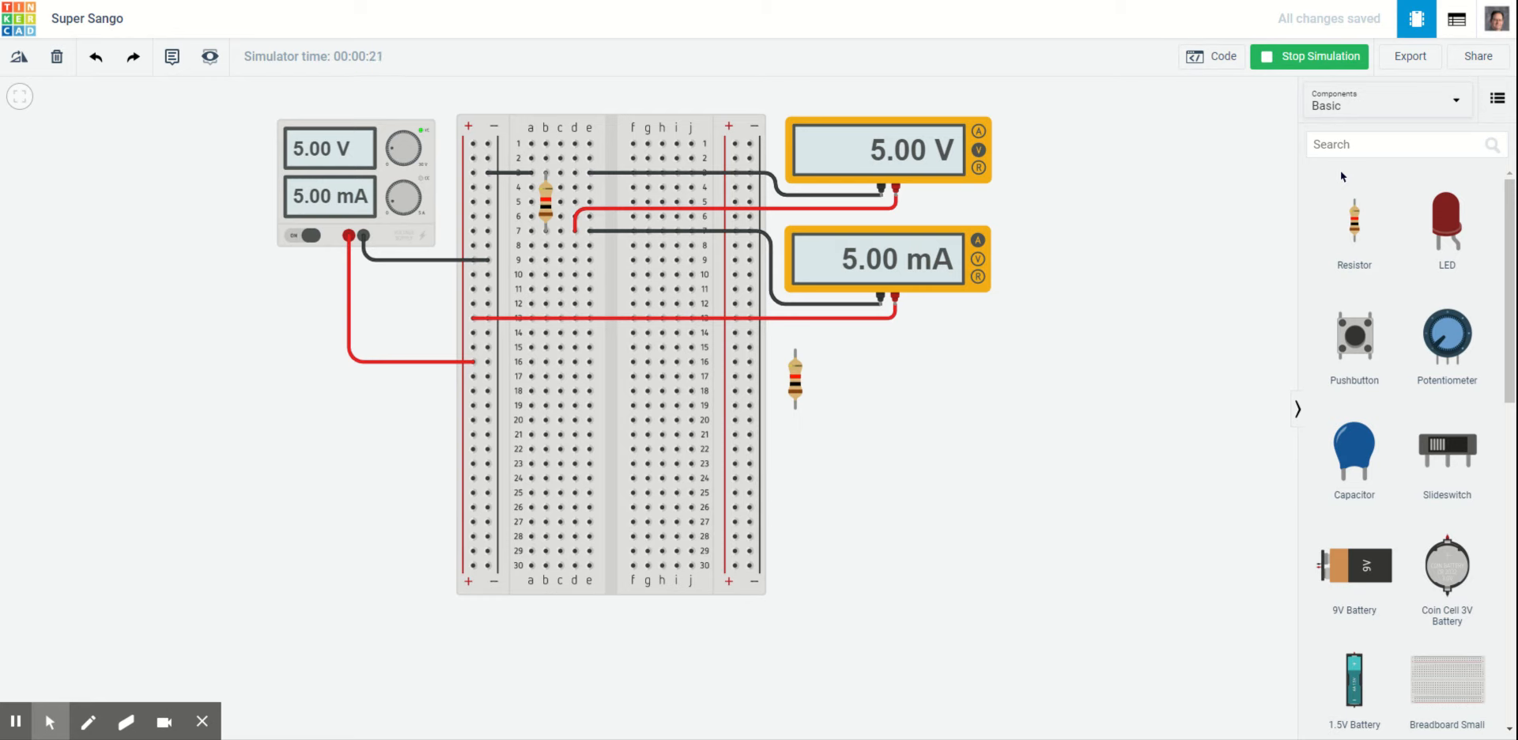
pyautogui.click(1297, 57)
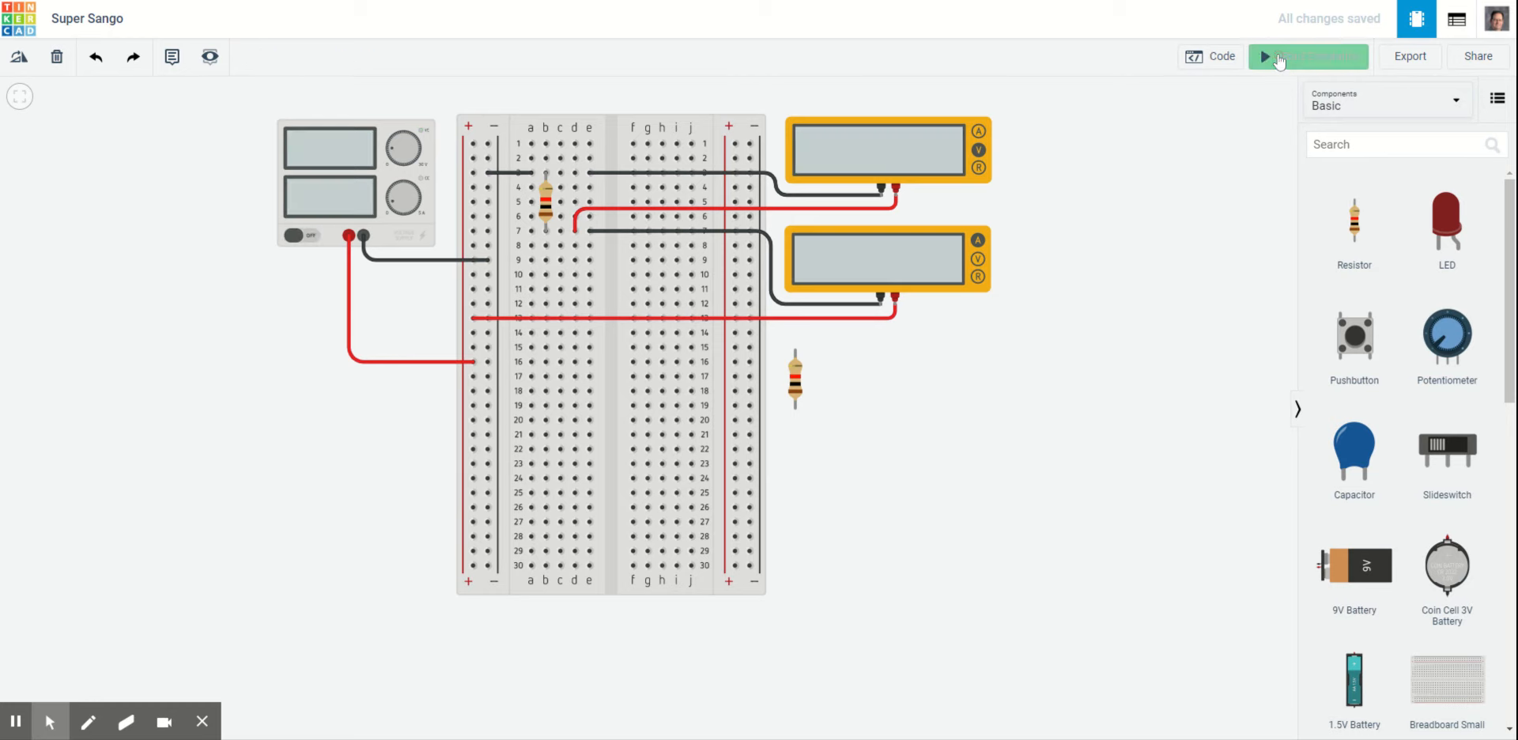
# Step: Move the second resistor onto the breadboard in column c, spanning rows 7 to 11
pyautogui.moveTo(797, 389); pyautogui.dragTo(559, 267)
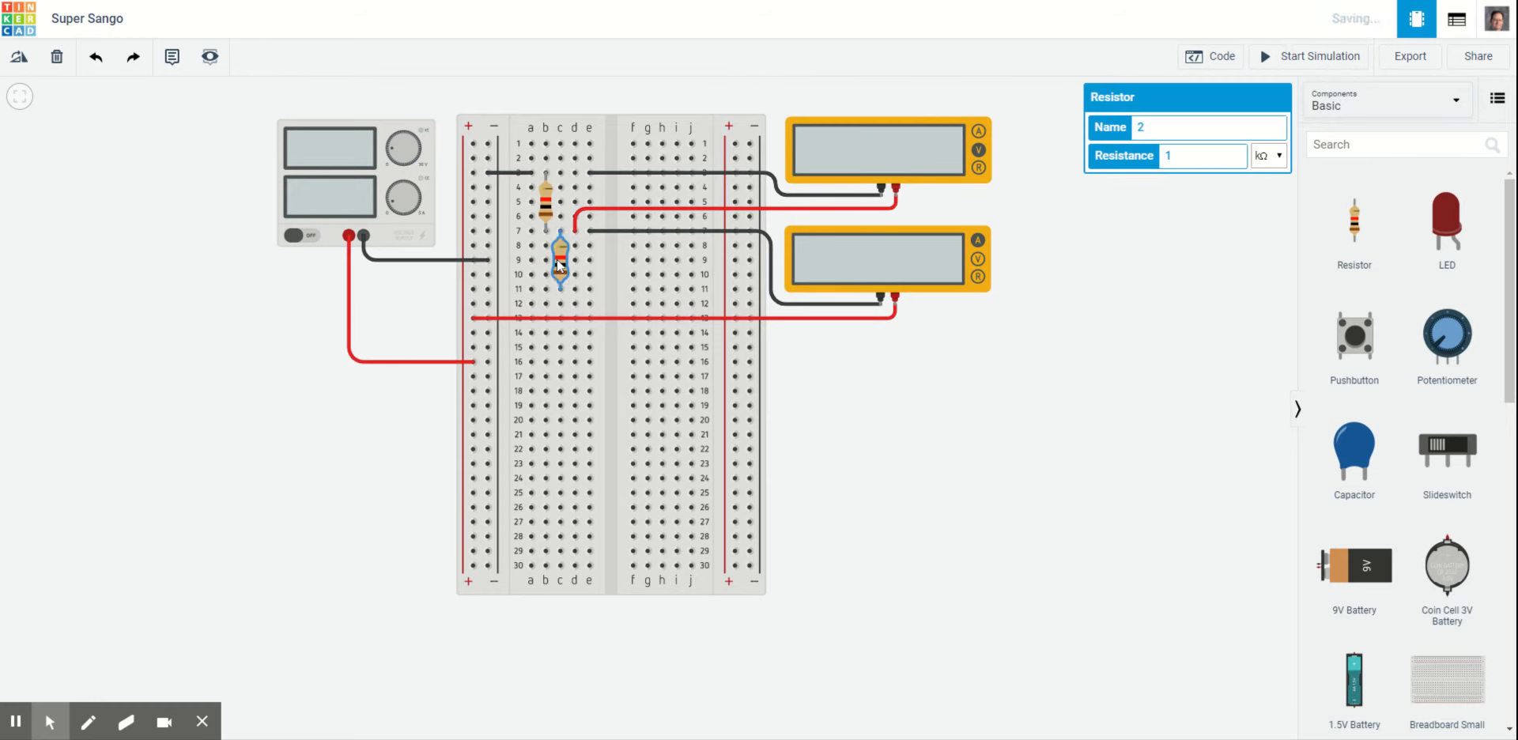
pyautogui.click(1209, 482)
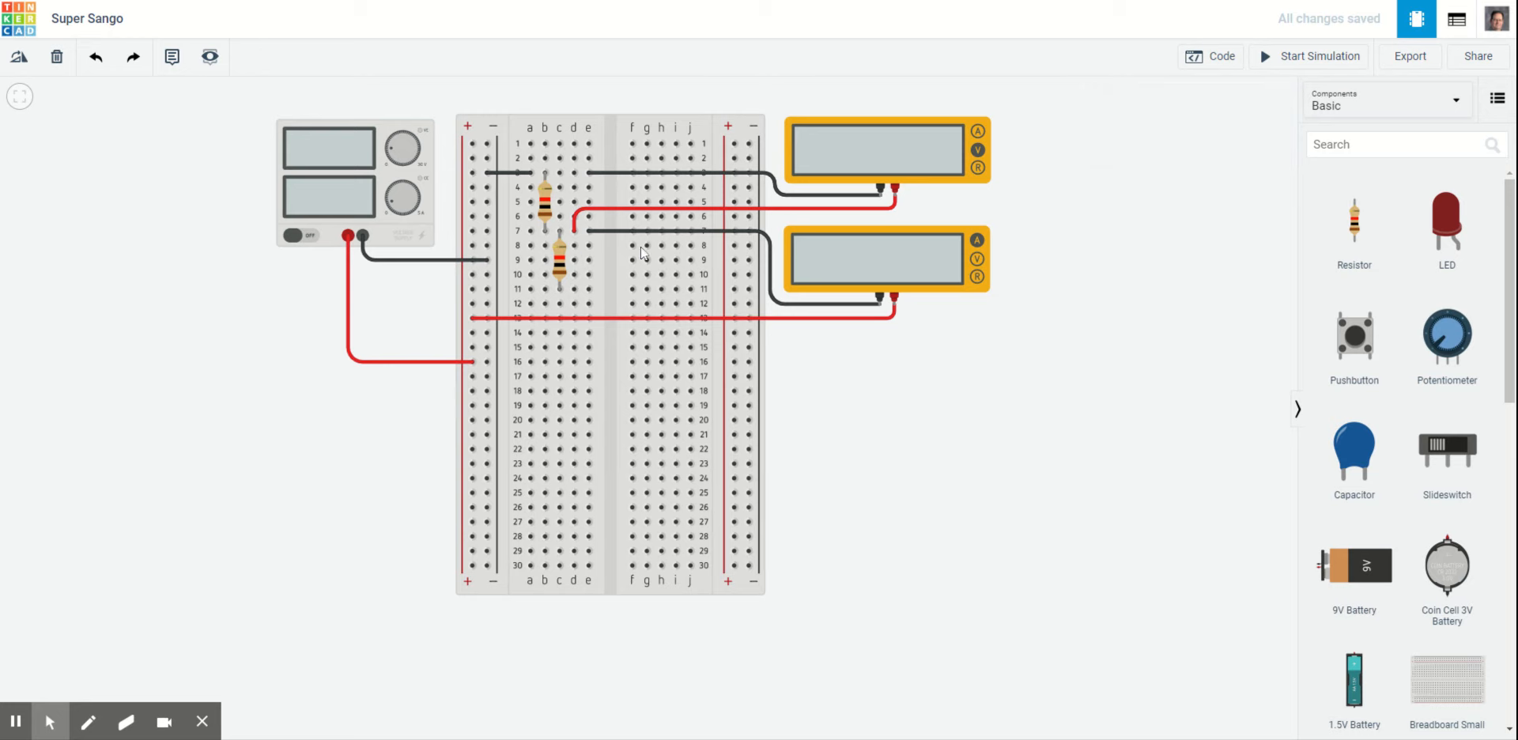
# Step: Delete the red and black wires connected to the lower multimeter
pyautogui.click(576, 319)
pyautogui.press('Delete')
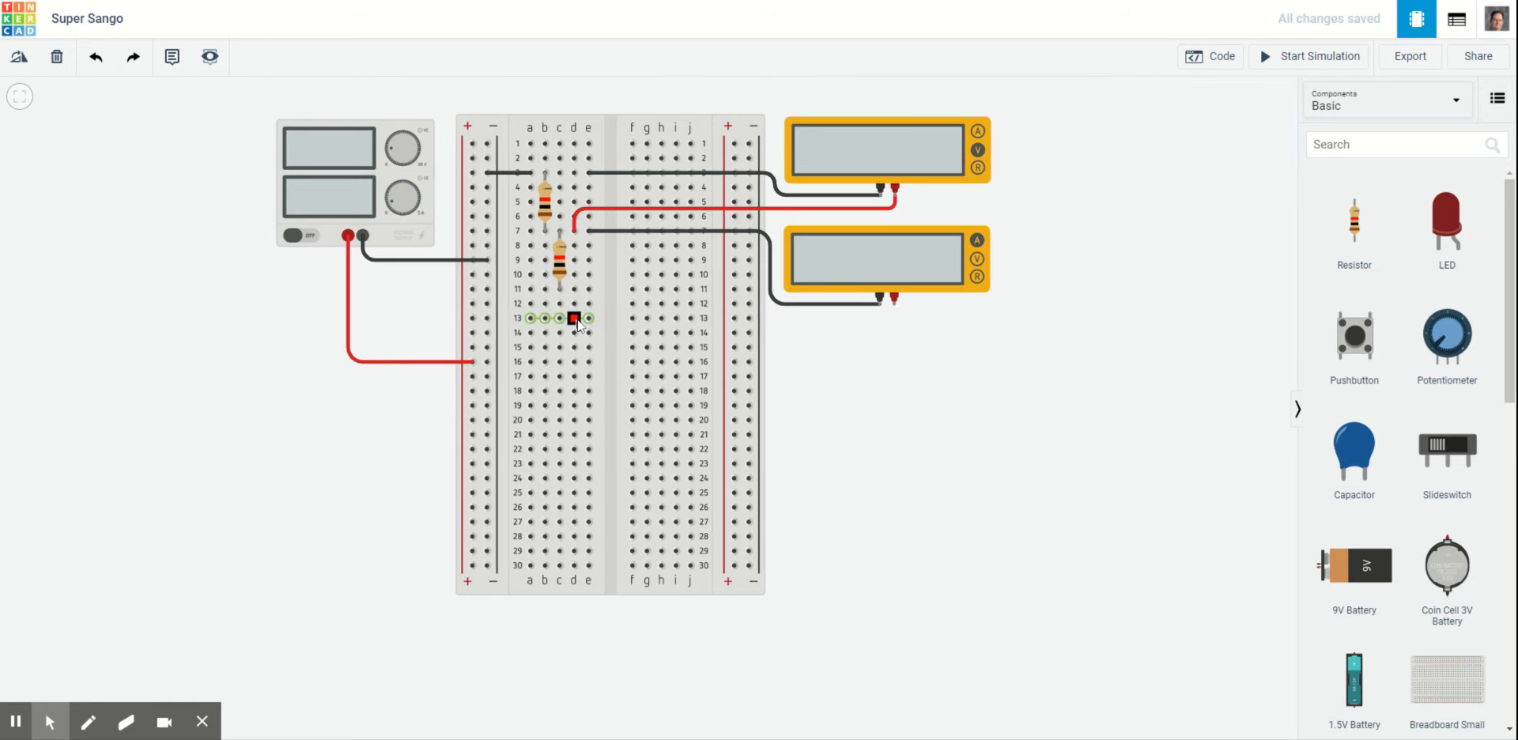
pyautogui.click(722, 232)
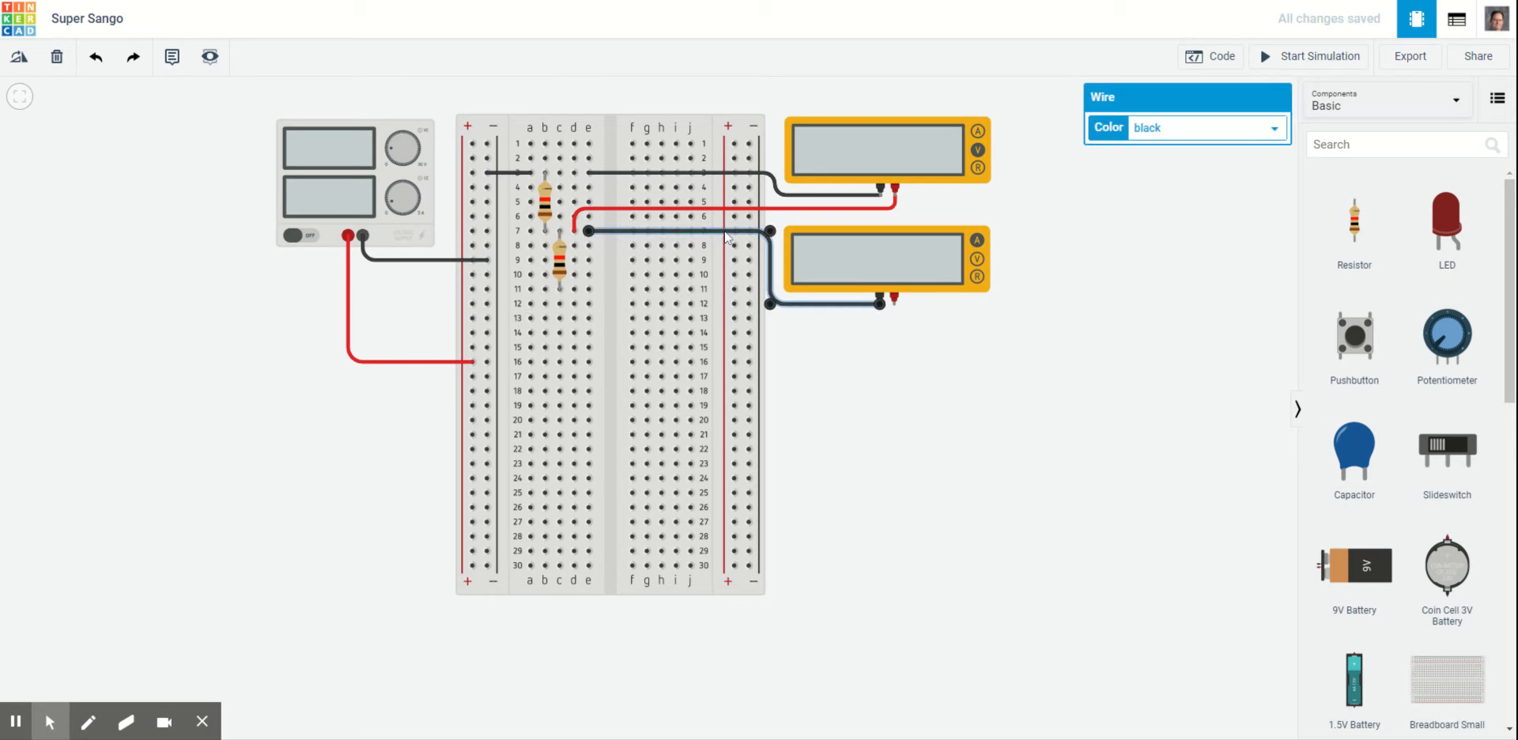
pyautogui.press('Delete')
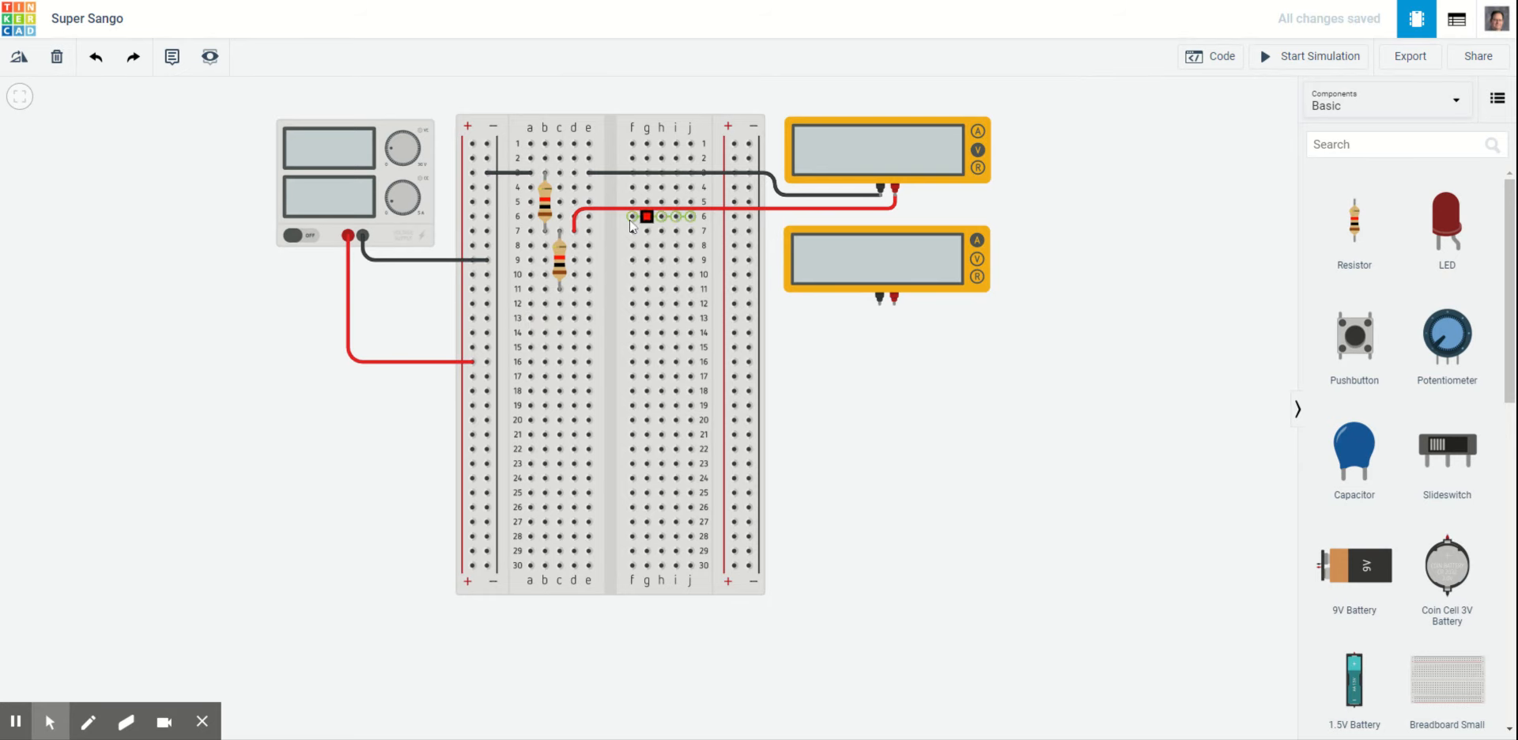
# Step: Set the lower multimeter's mode to Voltage
pyautogui.click(973, 267)
pyautogui.click(1231, 168)
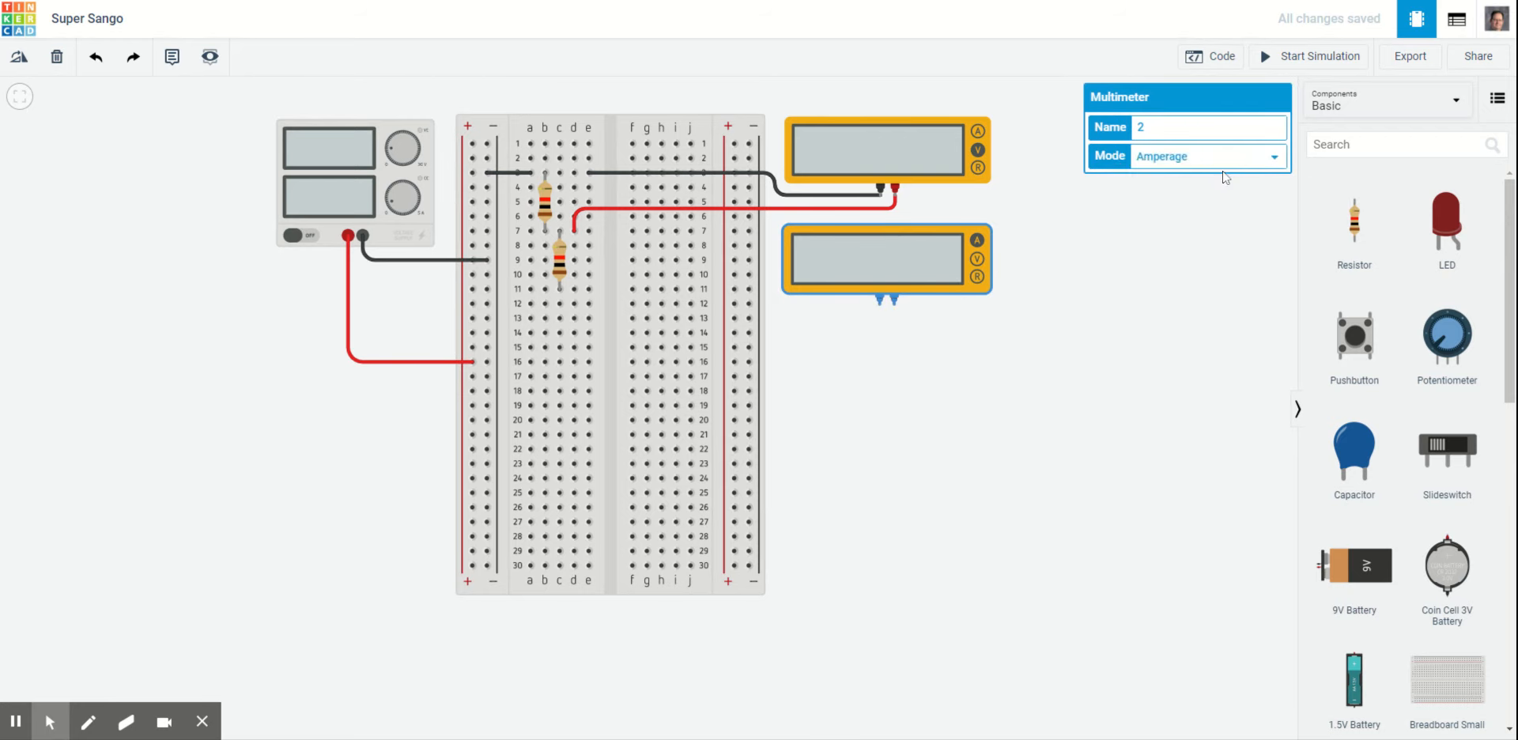
pyautogui.click(1173, 194)
# Step: Run a black wire from the lower multimeter's negative terminal to hole e7, straightening its bends
pyautogui.click(879, 298)
pyautogui.click(879, 323)
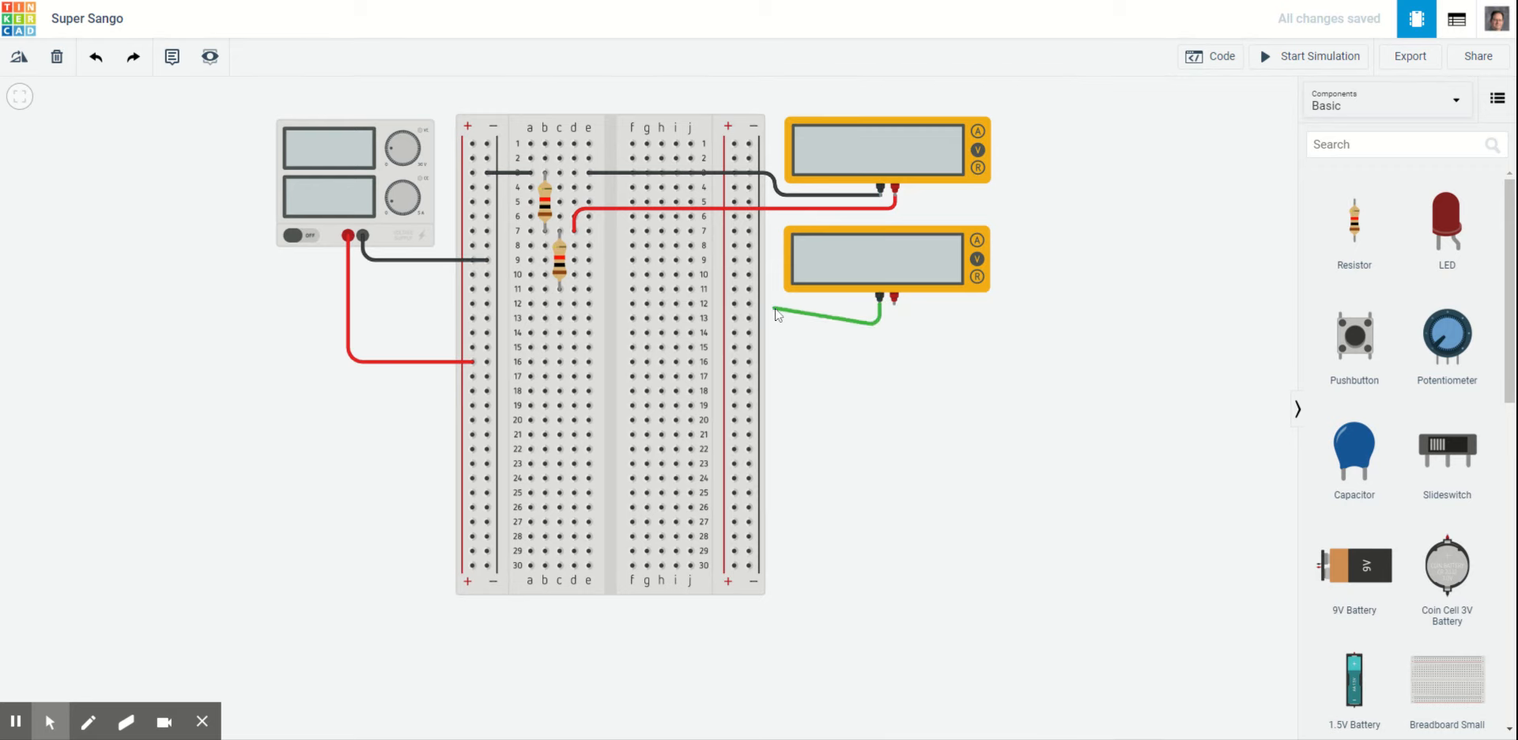
pyautogui.click(775, 324)
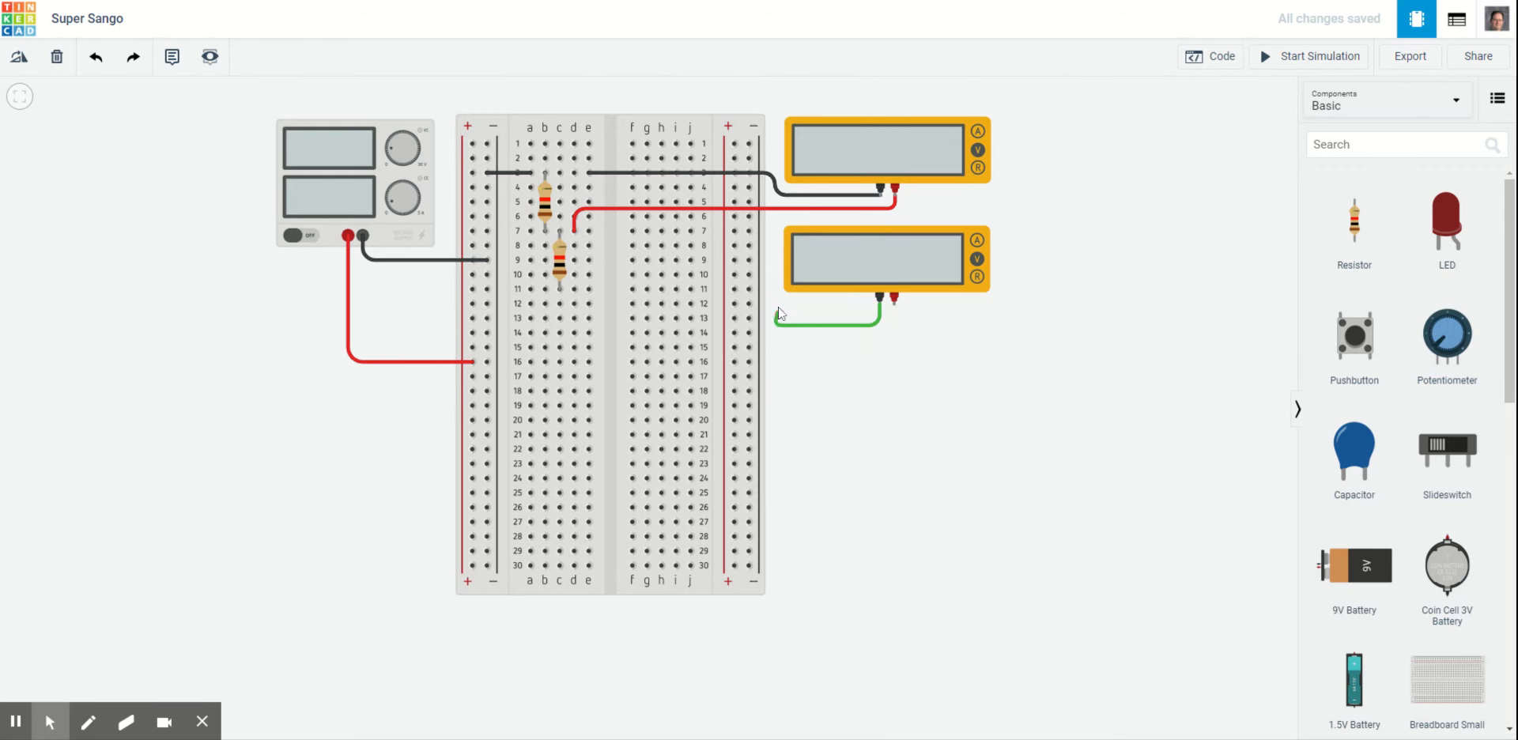
pyautogui.click(774, 251)
pyautogui.click(589, 231)
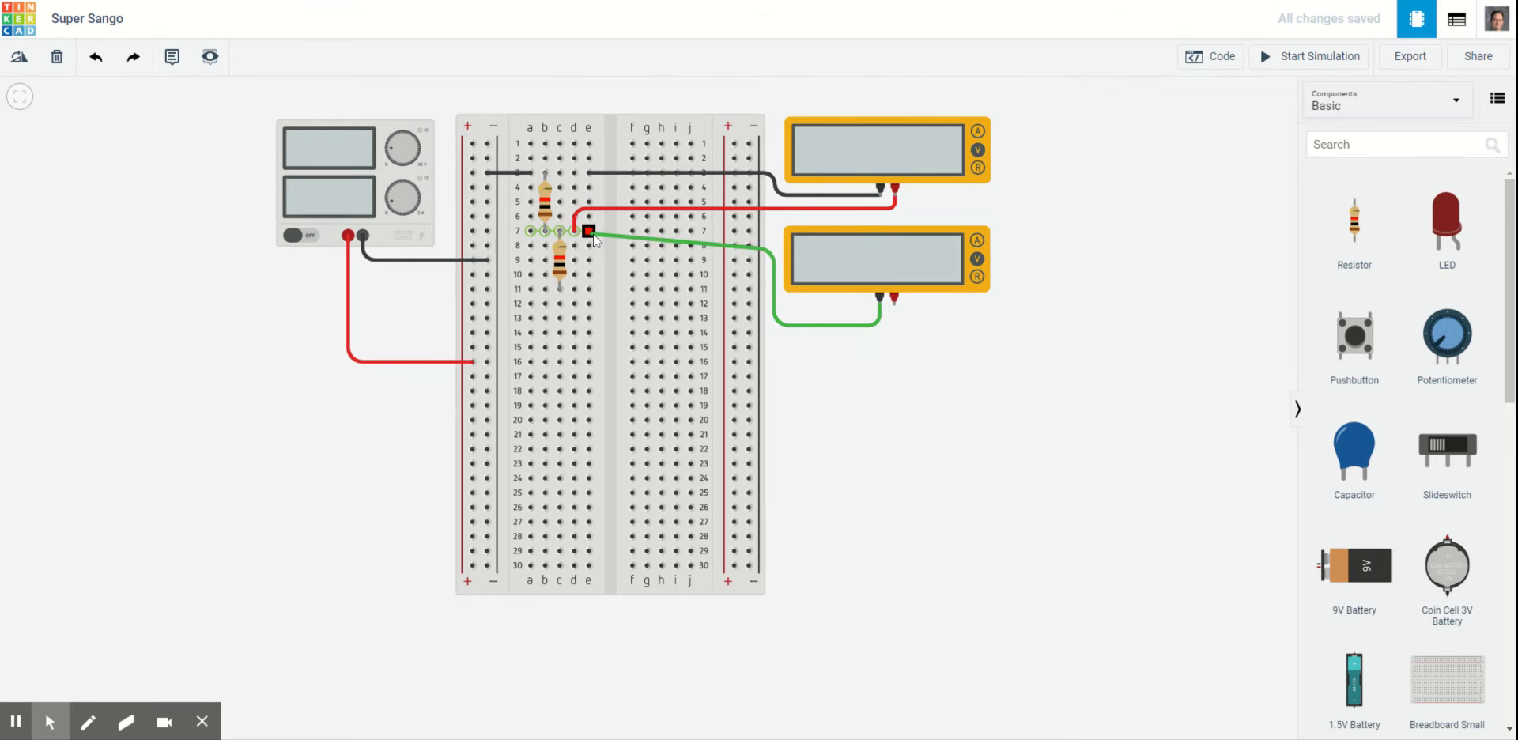
pyautogui.moveTo(776, 249); pyautogui.dragTo(776, 234)
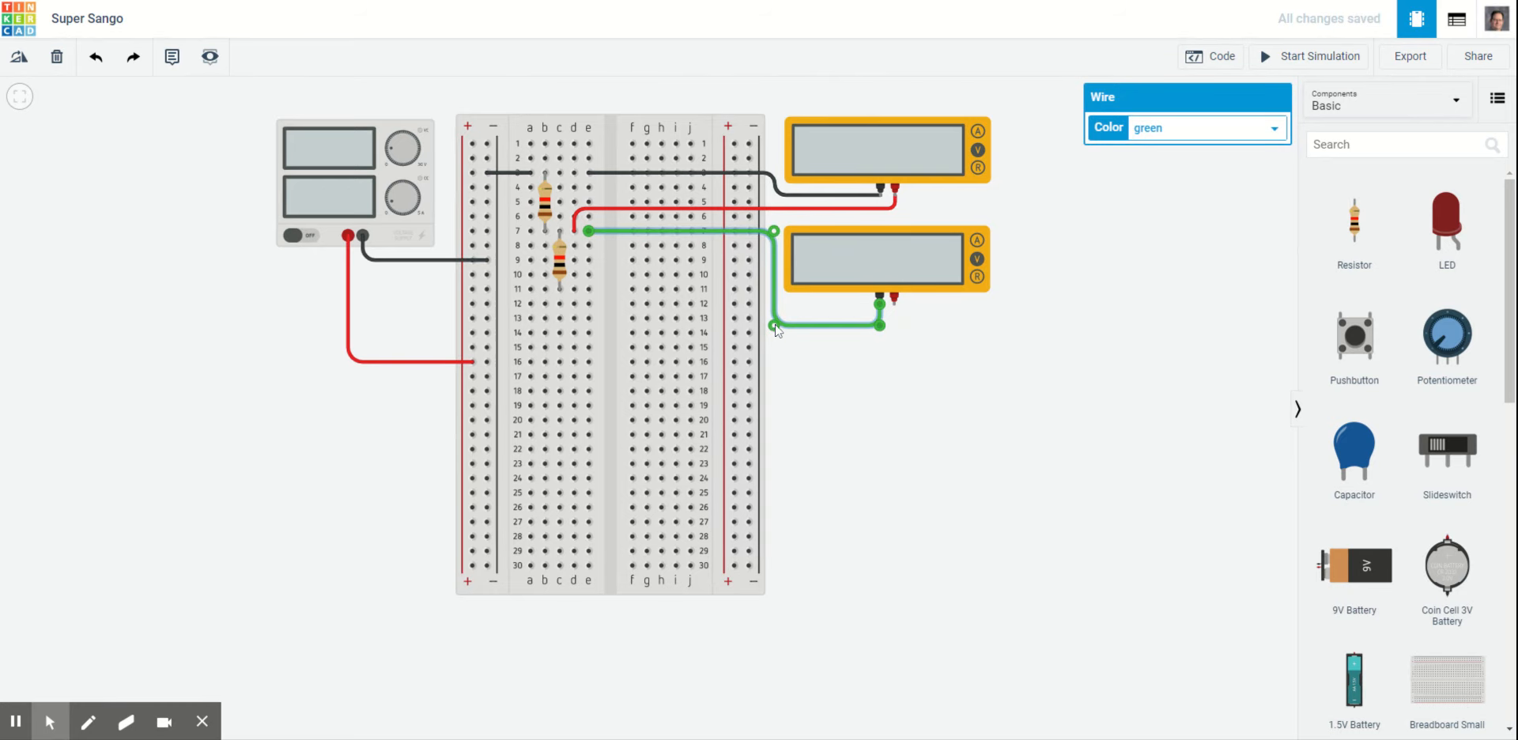
pyautogui.moveTo(778, 330); pyautogui.dragTo(779, 329)
# Step: Run a wire from the lower multimeter's positive terminal to hole e11 and align its bends with row 11
pyautogui.click(894, 298)
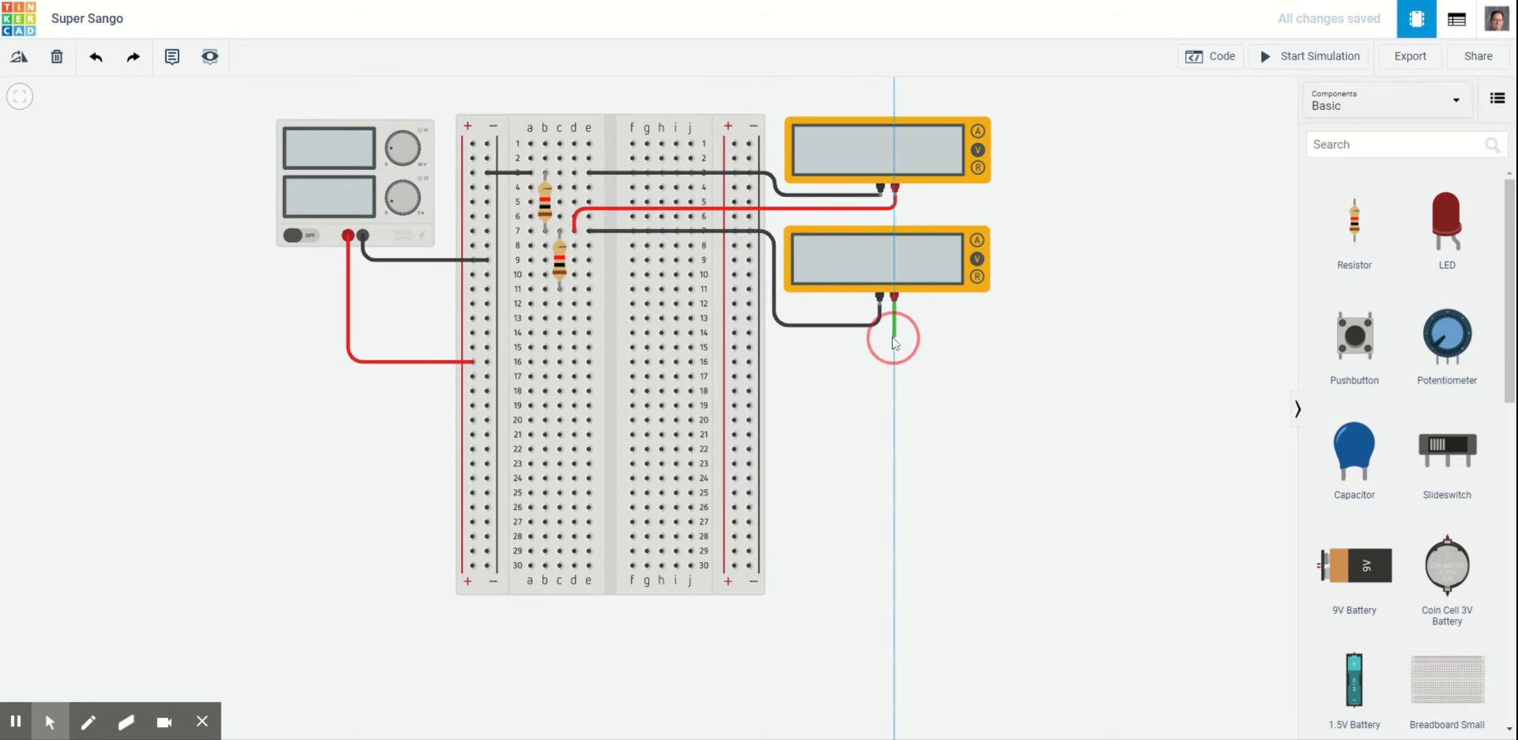
pyautogui.click(893, 336)
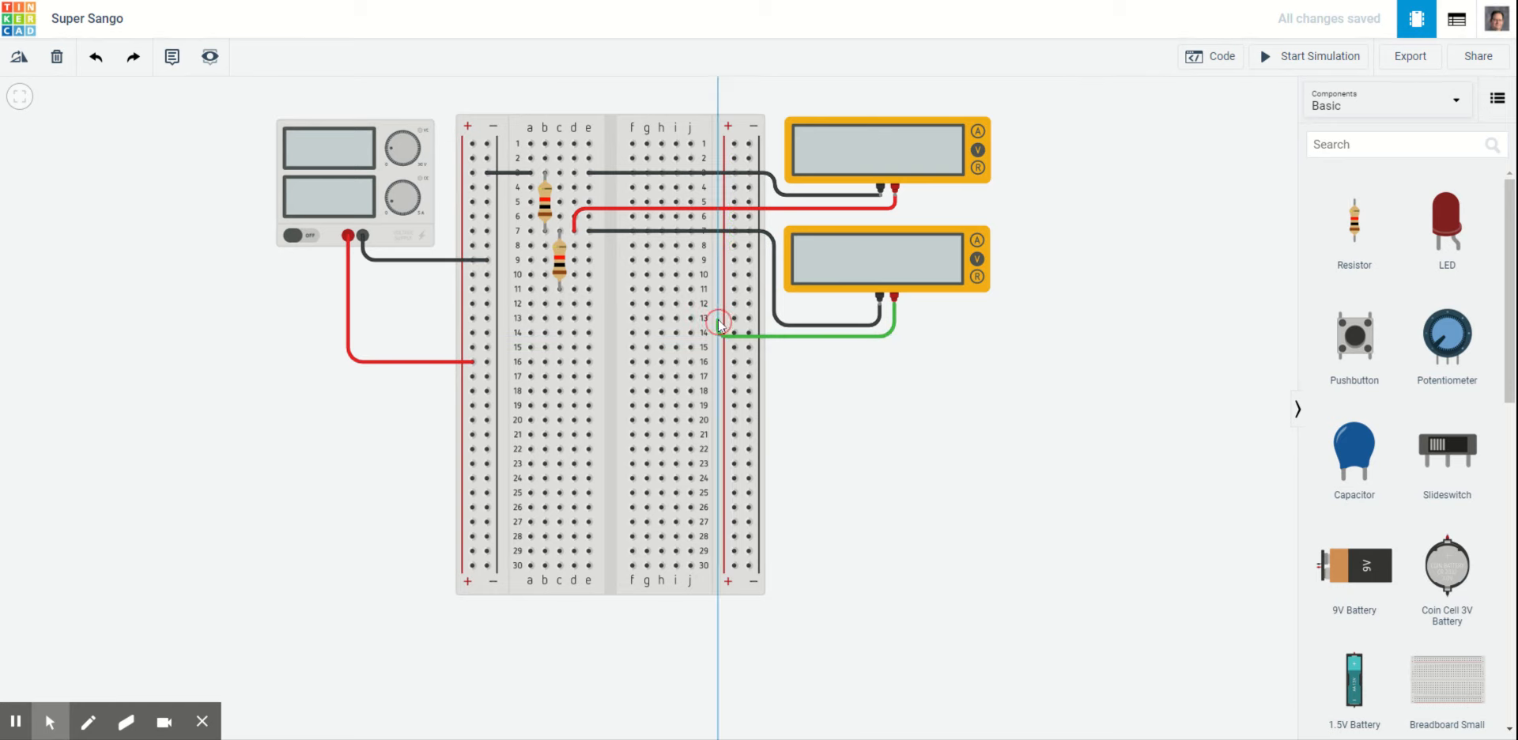
pyautogui.click(718, 278)
pyautogui.click(588, 289)
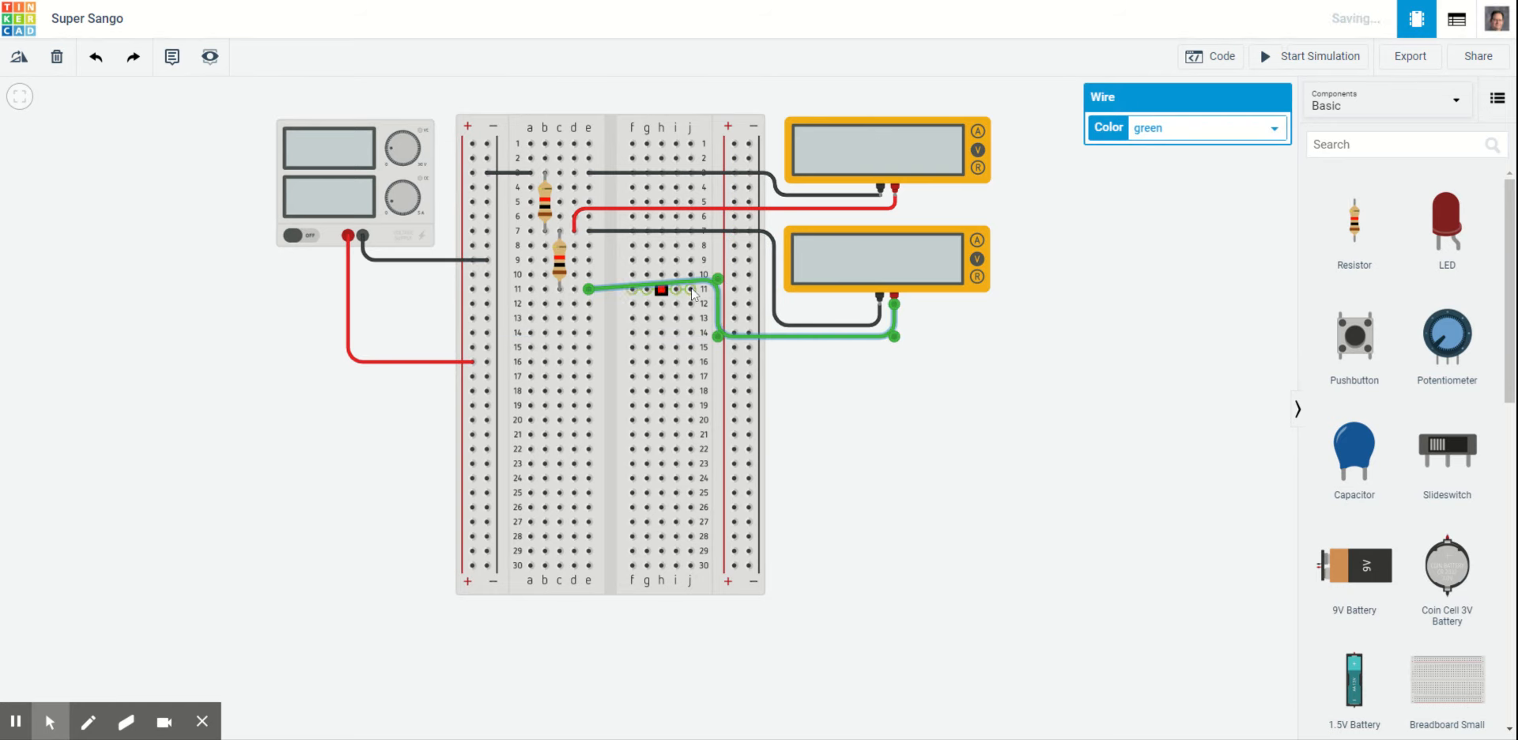
pyautogui.moveTo(726, 285); pyautogui.dragTo(718, 290)
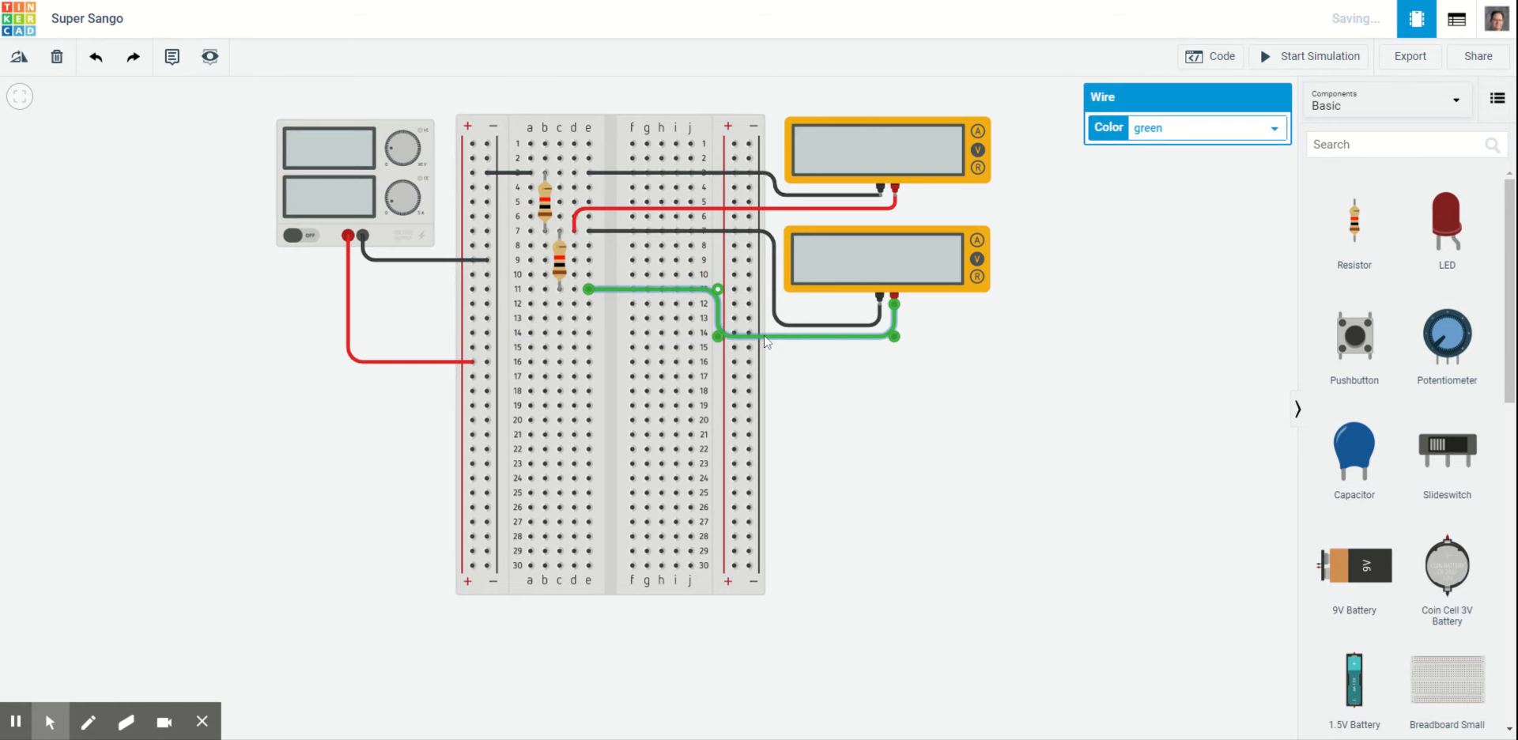
pyautogui.moveTo(893, 338); pyautogui.dragTo(897, 340)
# Step: Check the second resistor's properties, then color the lower multimeter's positive wire red
pyautogui.click(560, 252)
pyautogui.click(1193, 282)
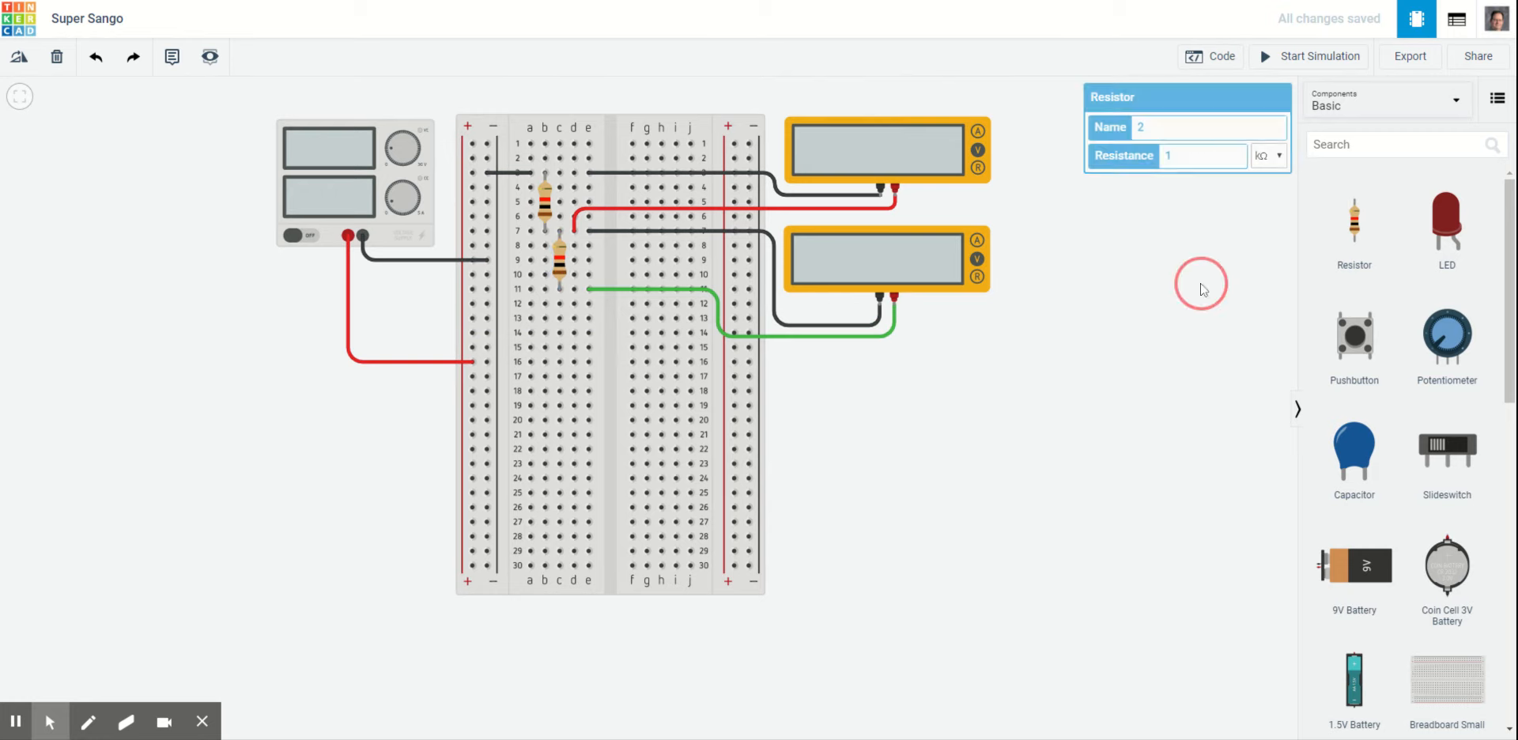
pyautogui.click(891, 335)
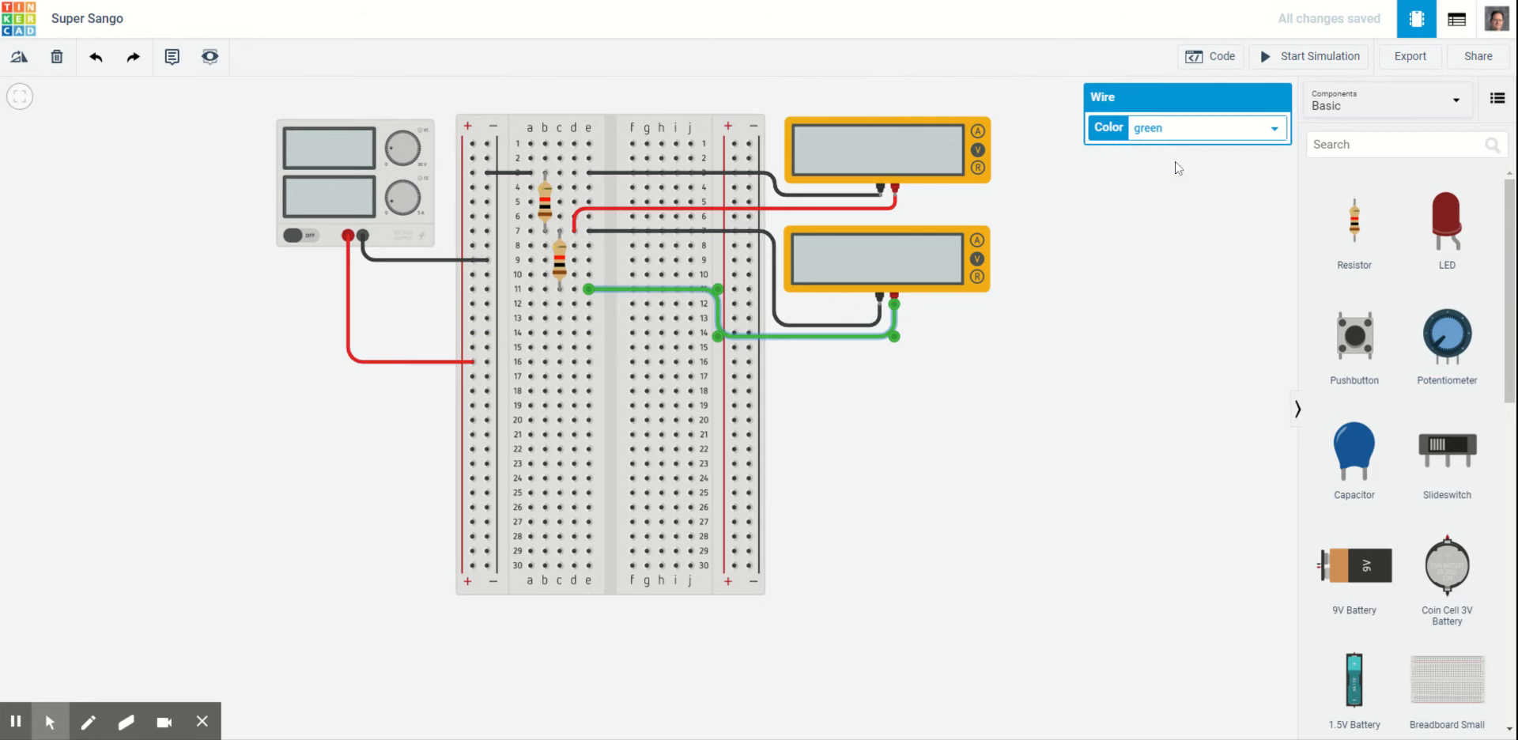
pyautogui.click(1185, 135)
pyautogui.click(1107, 228)
pyautogui.click(1049, 316)
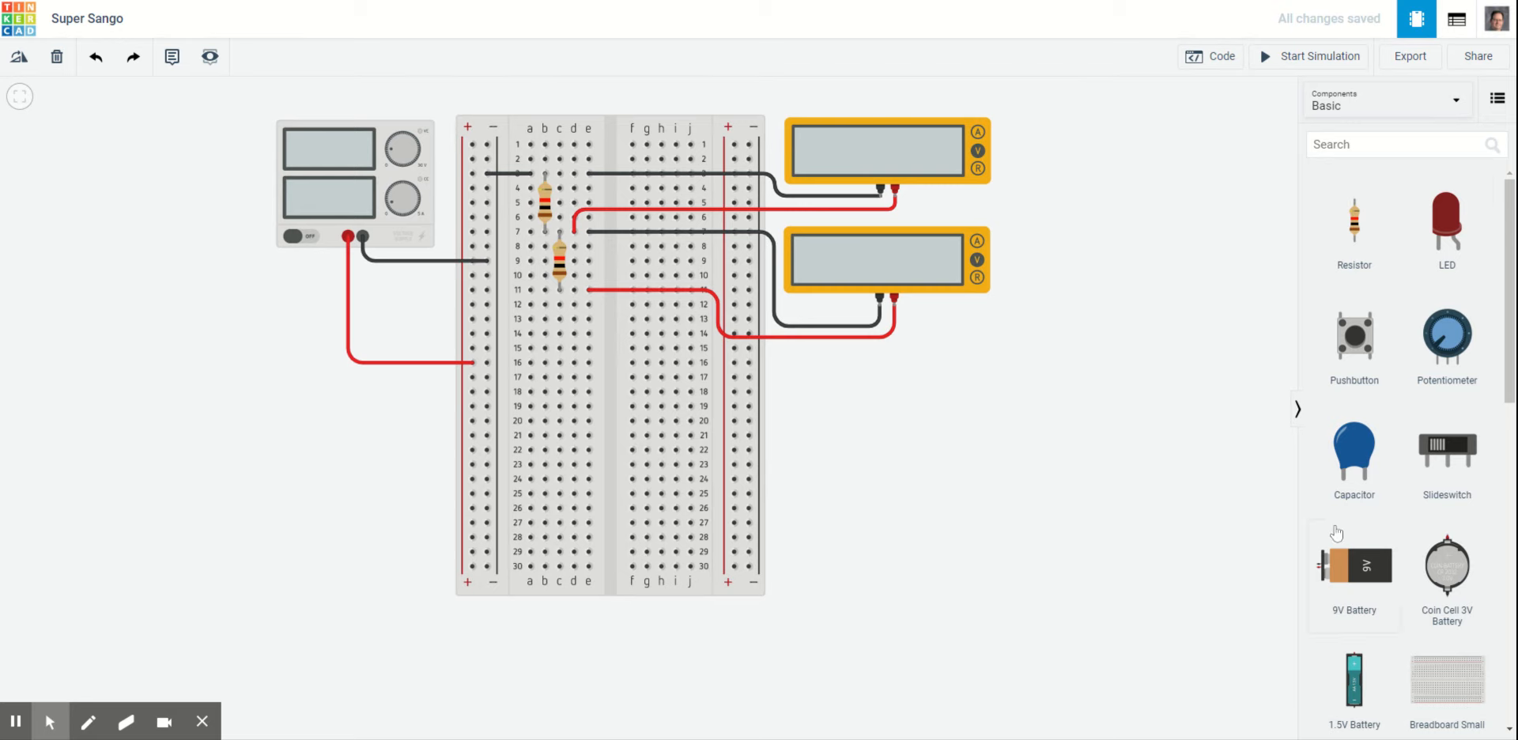
# Step: Add a third multimeter to the workspace below the other two
pyautogui.scroll(-8, 1400, 427)
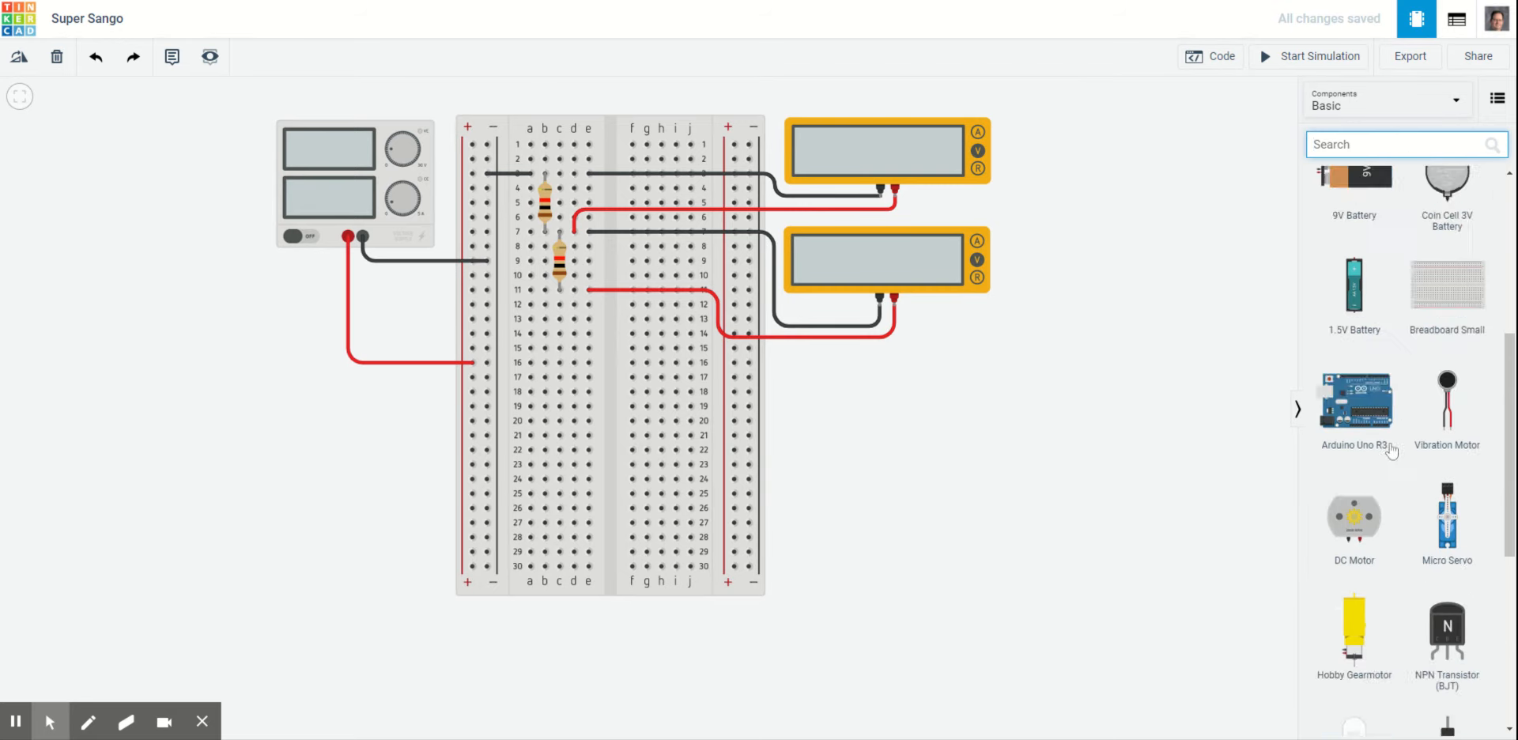
pyautogui.scroll(-3, 1382, 554)
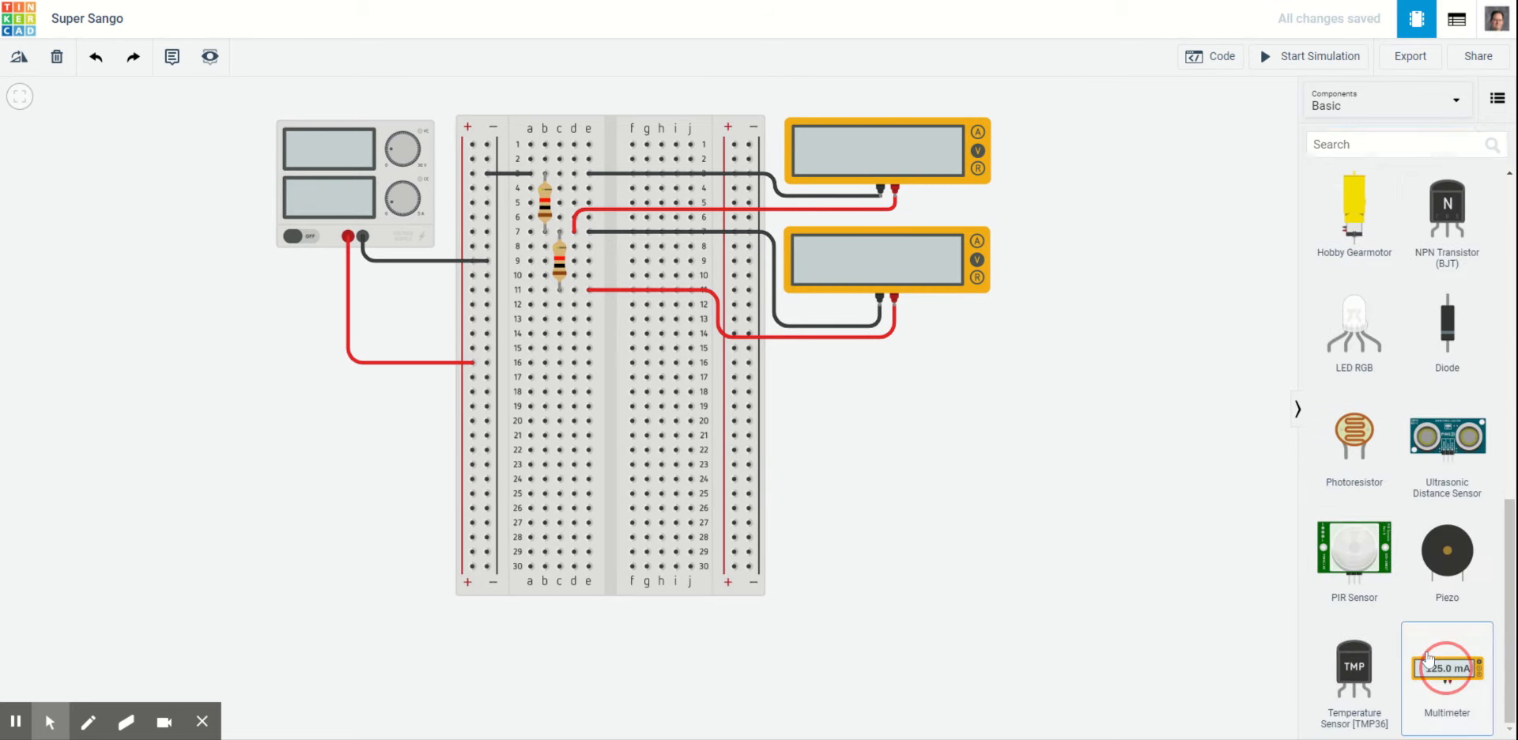
pyautogui.moveTo(1447, 671); pyautogui.dragTo(892, 437)
pyautogui.click(977, 488)
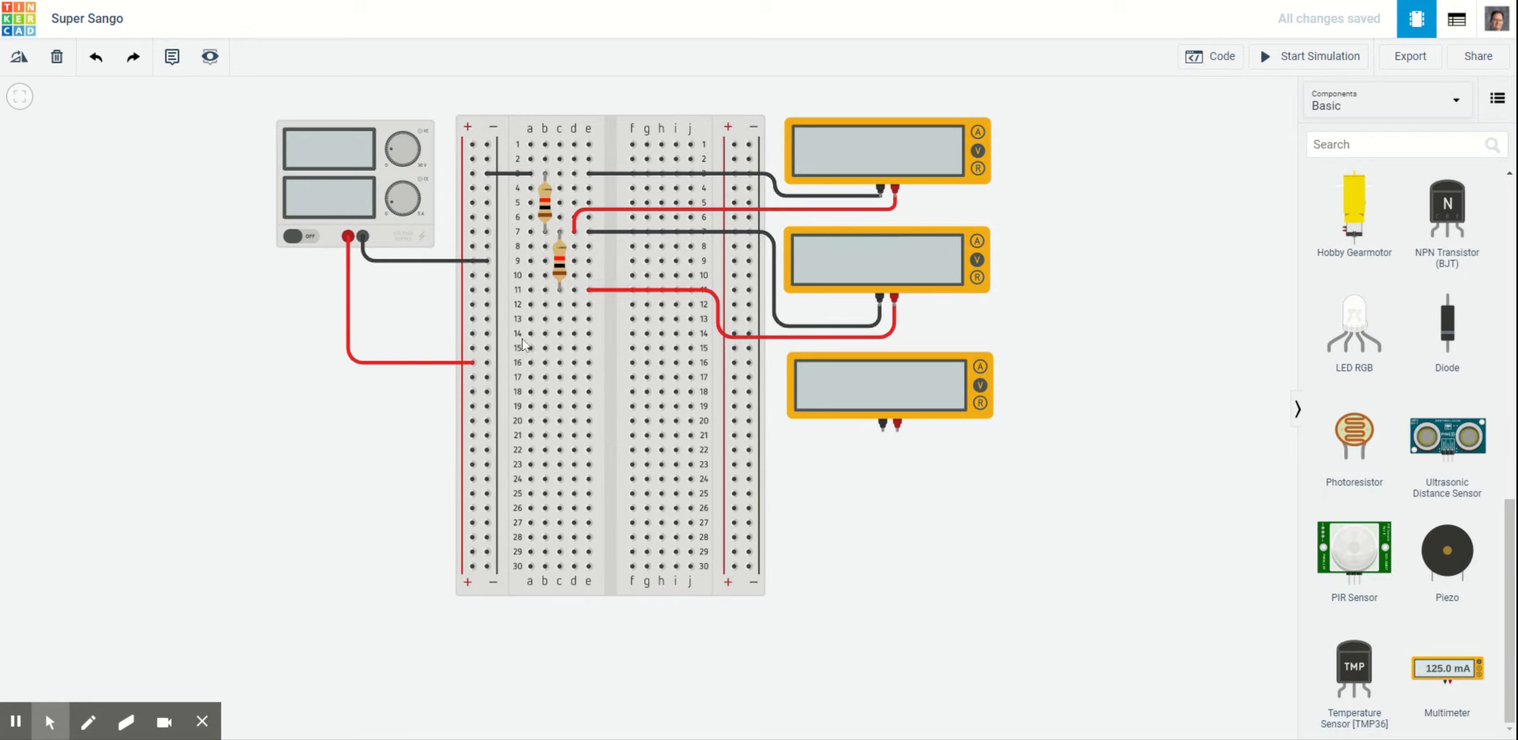
# Step: Connect hole a11 to the breadboard's positive rail with a red wire, then start the simulation
pyautogui.click(530, 291)
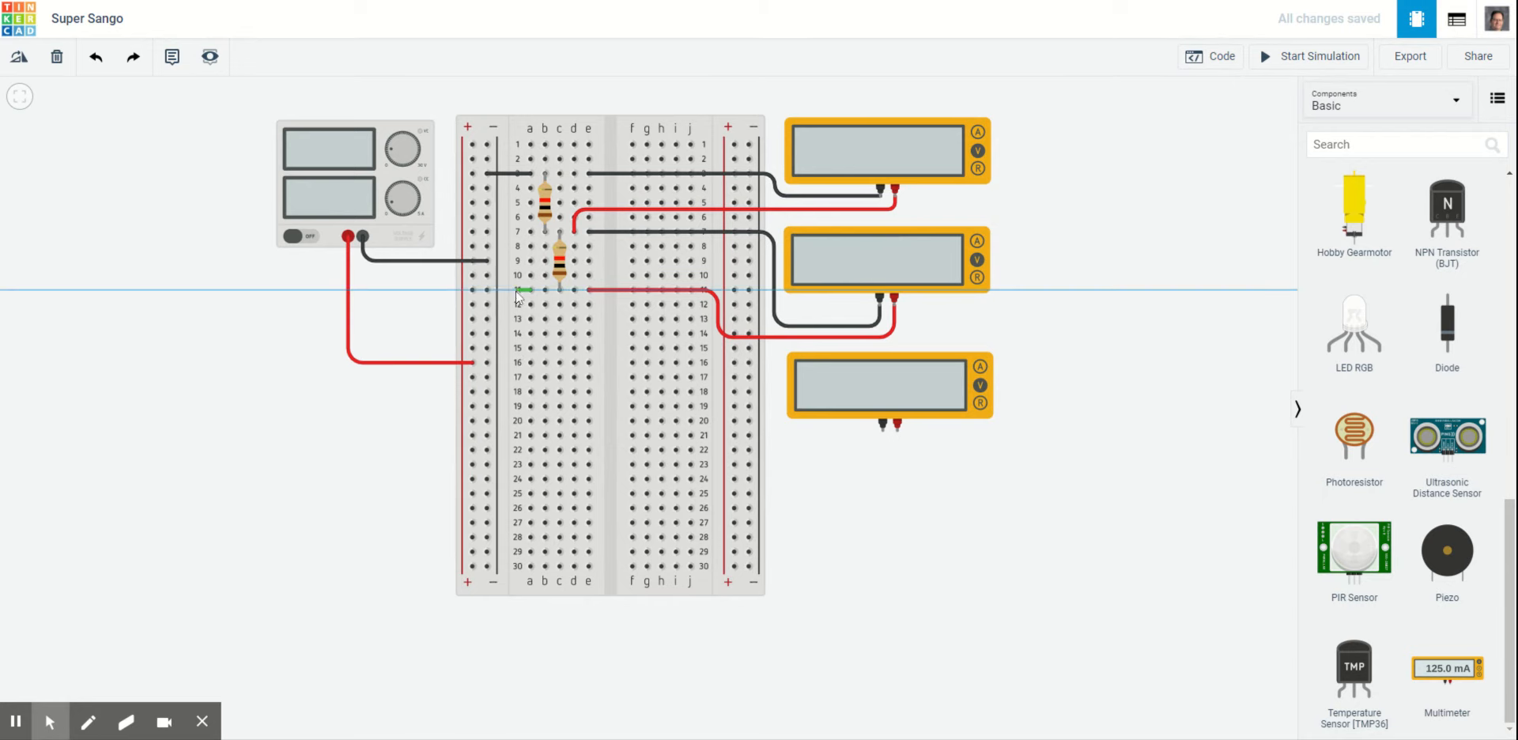
pyautogui.click(472, 290)
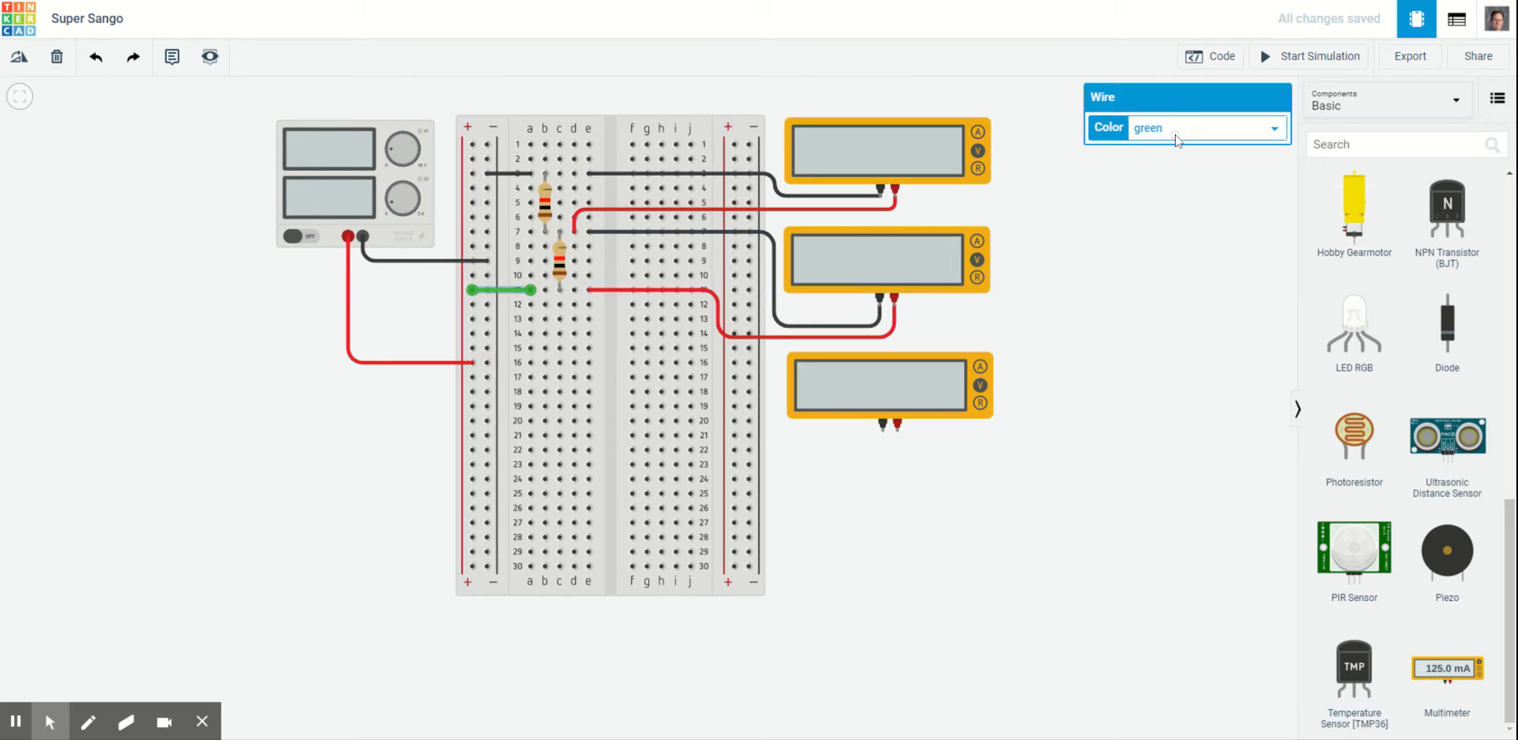
pyautogui.click(1163, 161)
pyautogui.click(1062, 288)
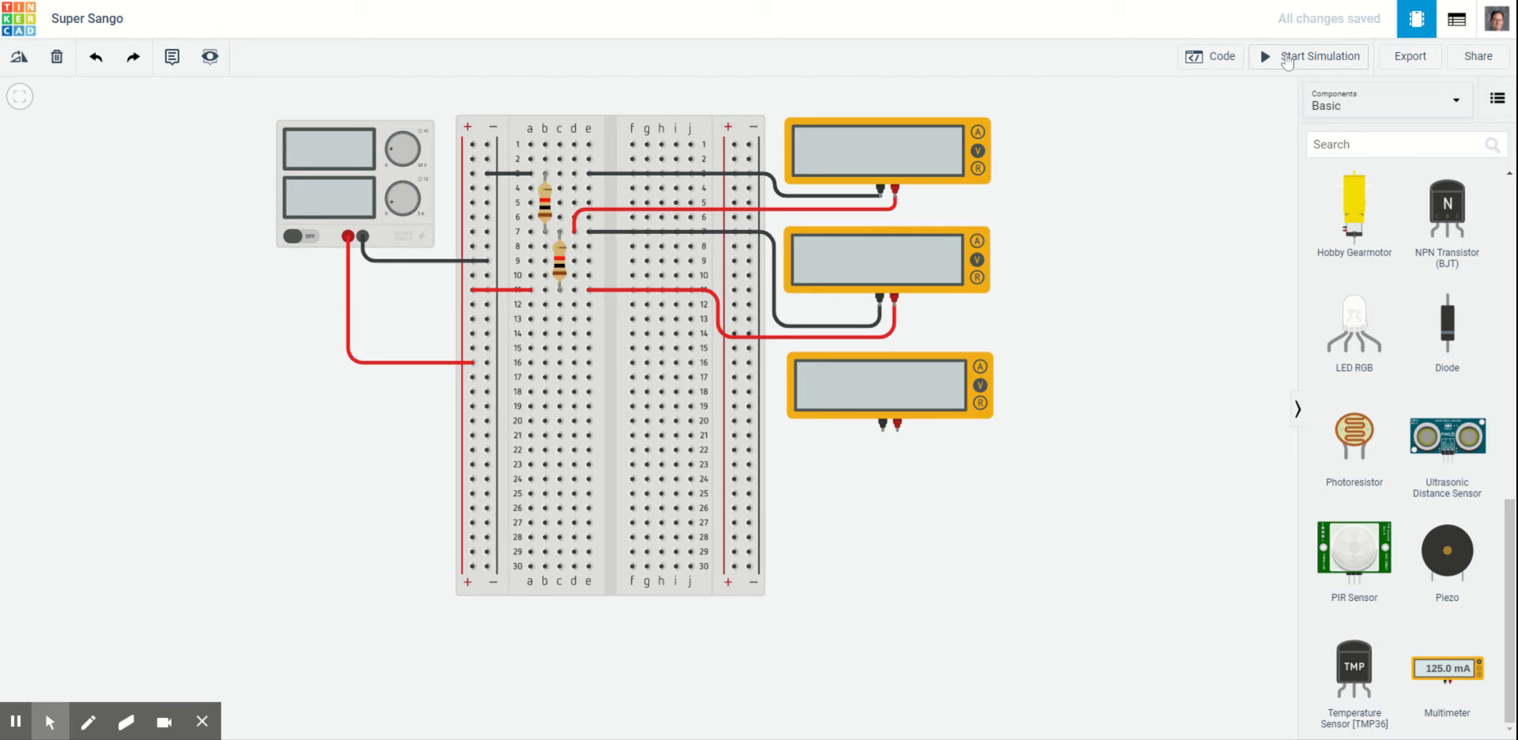
pyautogui.click(1286, 62)
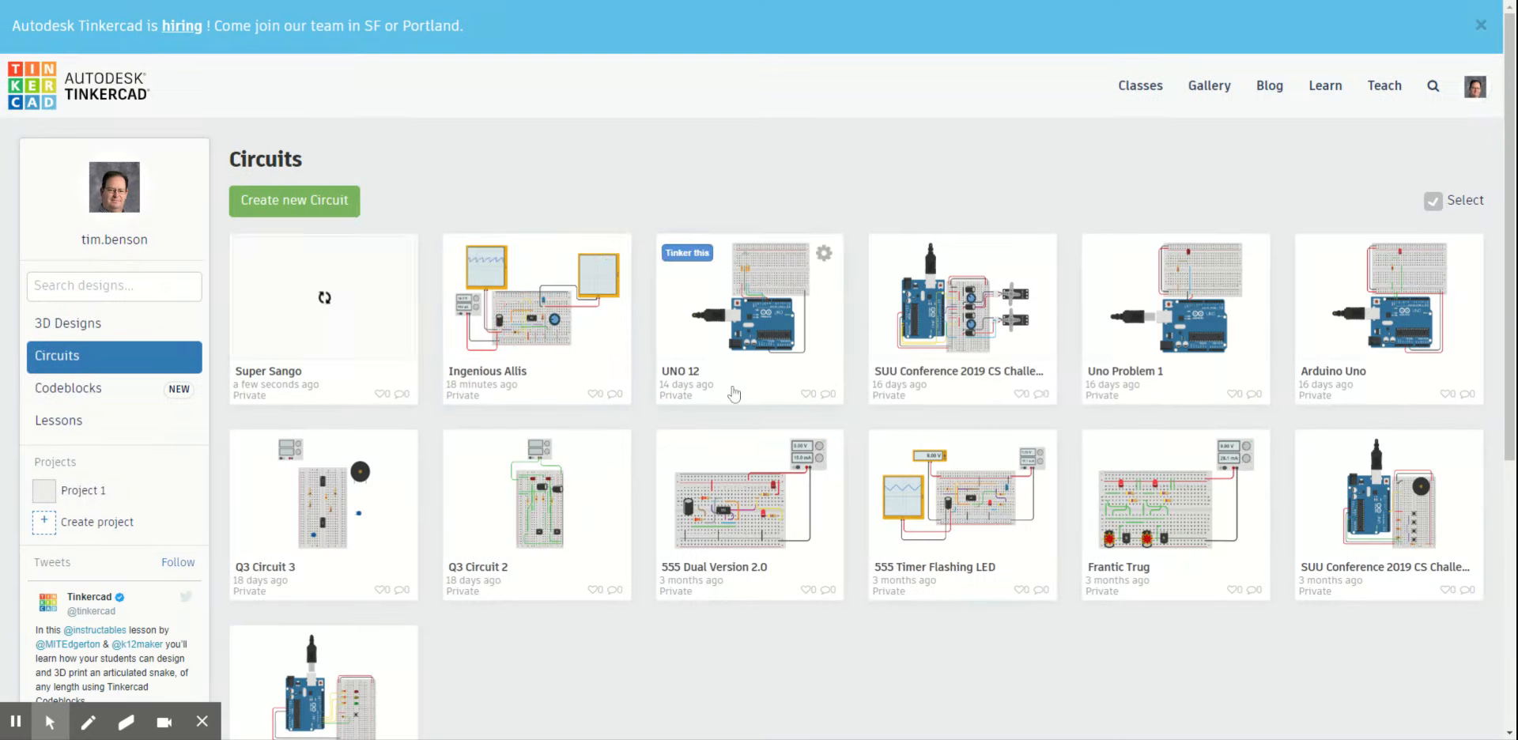
# Step: Open the Ingenious Allis circuit for editing and start its simulation
pyautogui.click(525, 324)
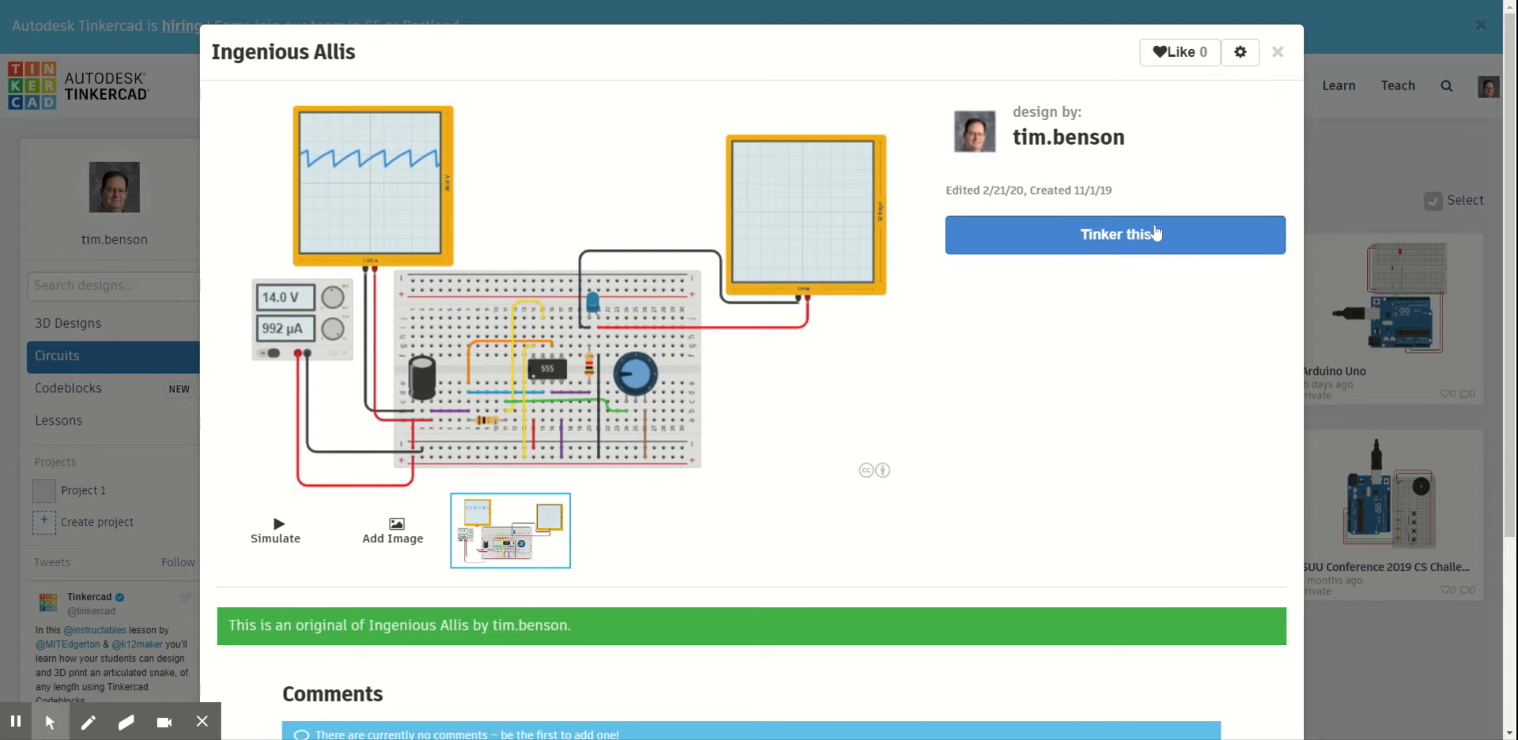
pyautogui.click(1151, 235)
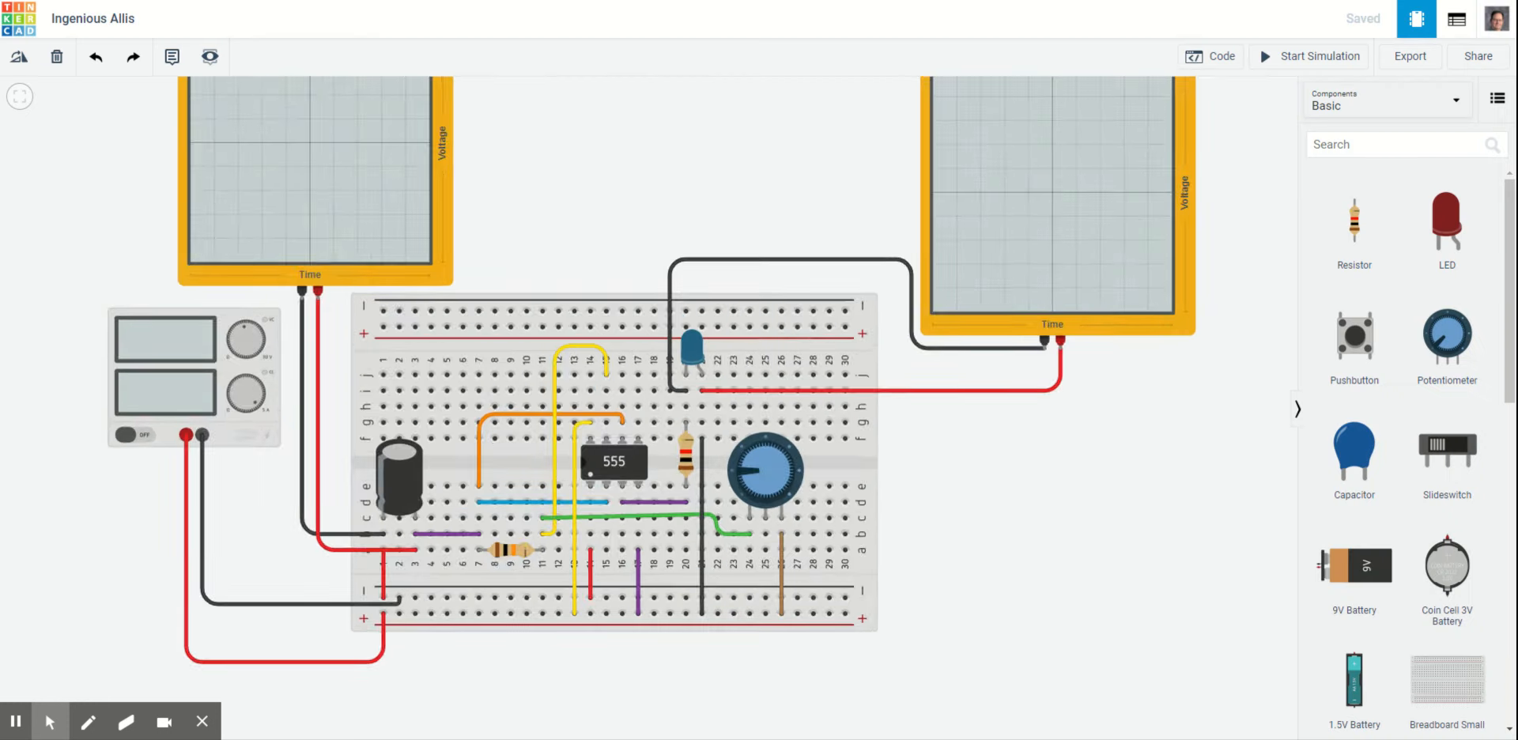
pyautogui.click(1070, 376)
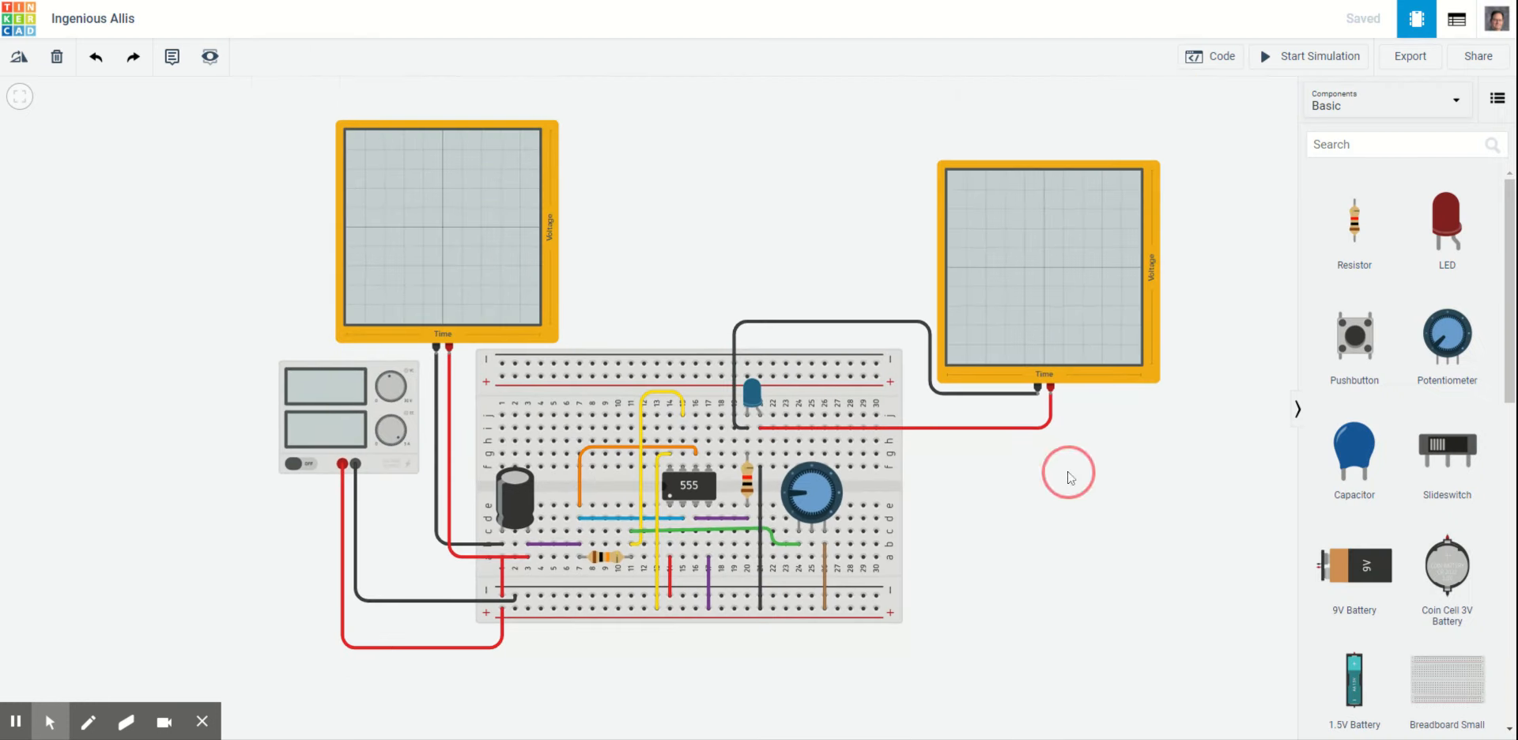
pyautogui.click(1313, 57)
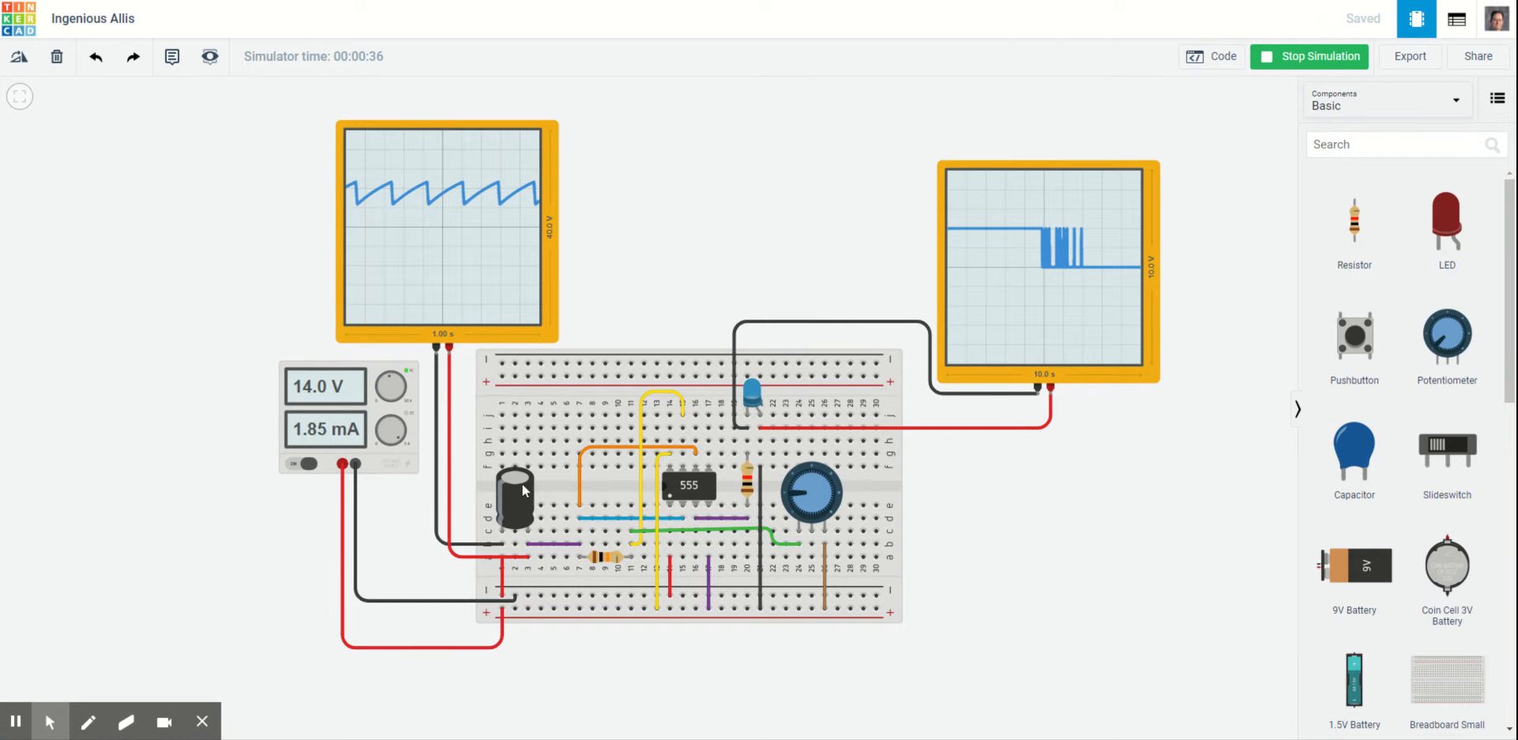
# Step: Turn the potentiometer's knob clockwise to change the oscilloscope signal, then stop the simulation
pyautogui.click(809, 479)
pyautogui.moveTo(810, 479); pyautogui.dragTo(827, 515)
pyautogui.click(794, 491)
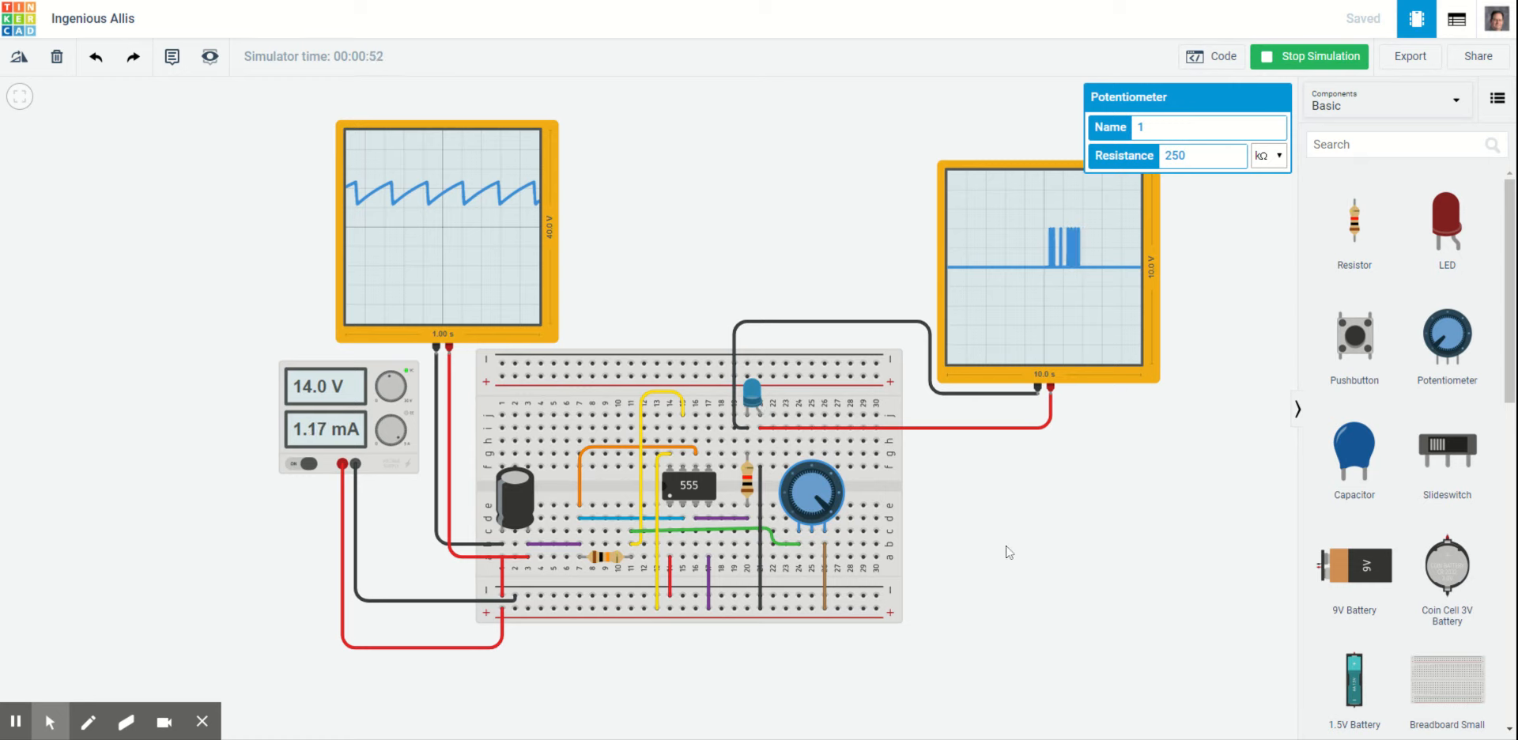
pyautogui.click(1297, 55)
pyautogui.click(19, 56)
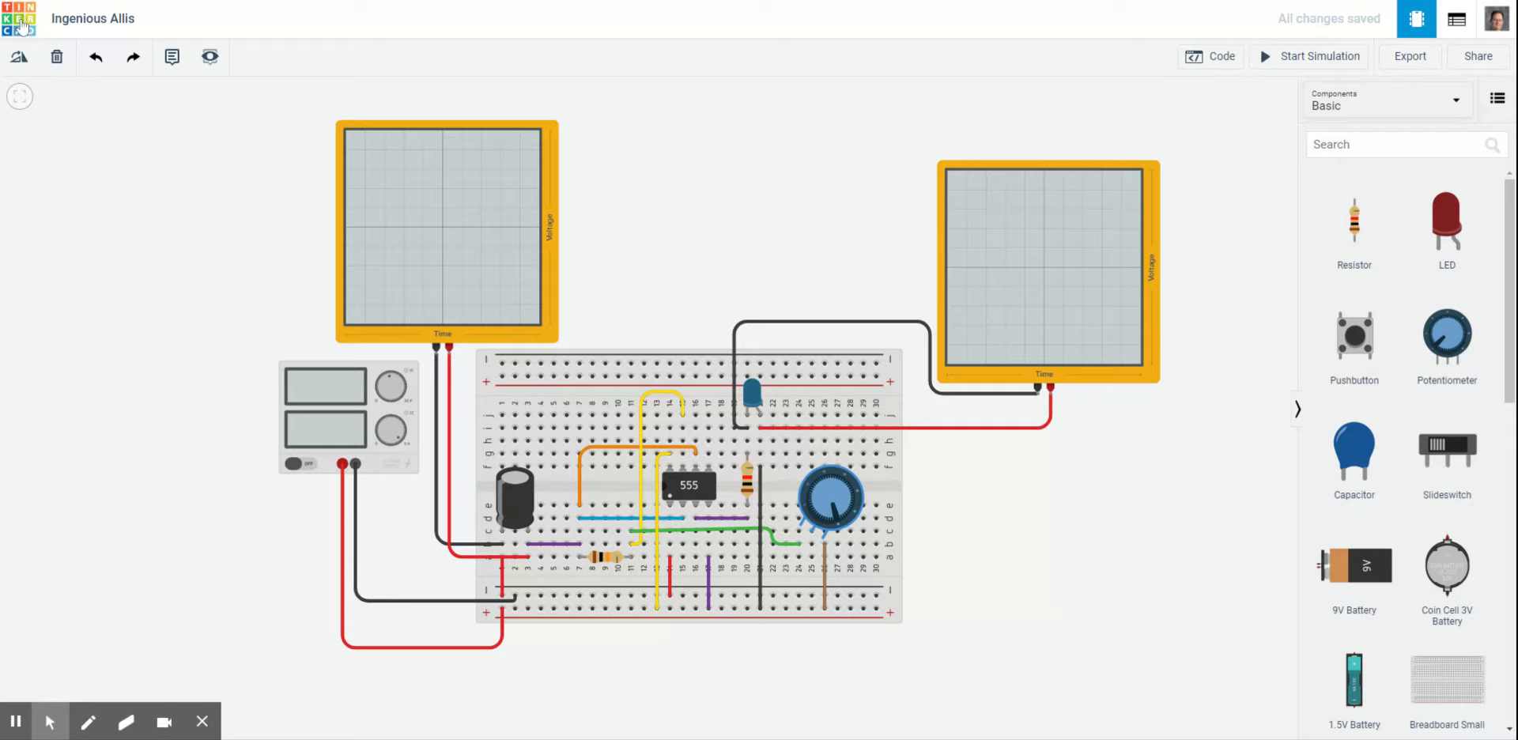
# Step: Return to the circuits list, open SUU Conference 2019 CS Challenge 5 for editing and view its Arduino code
pyautogui.click(21, 28)
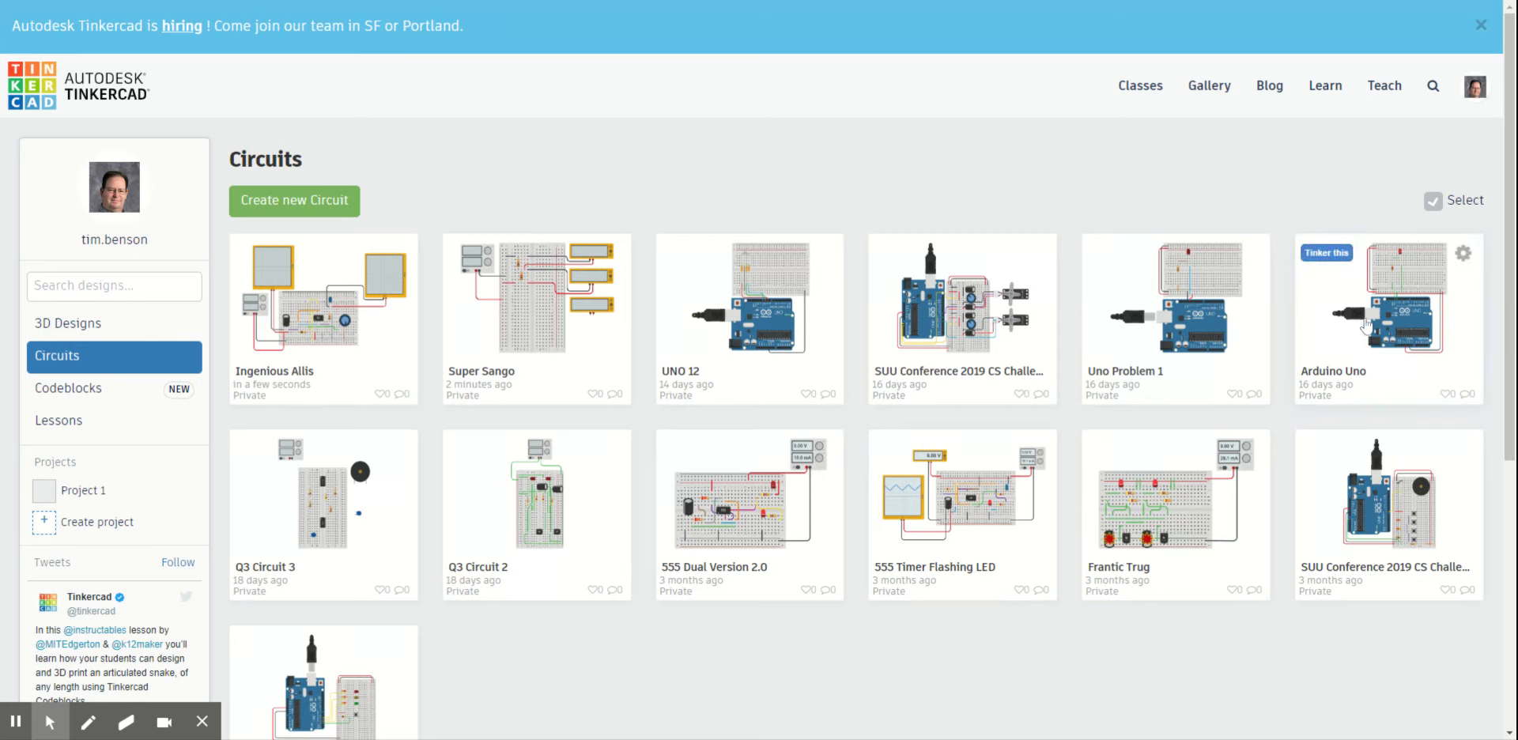
pyautogui.click(937, 326)
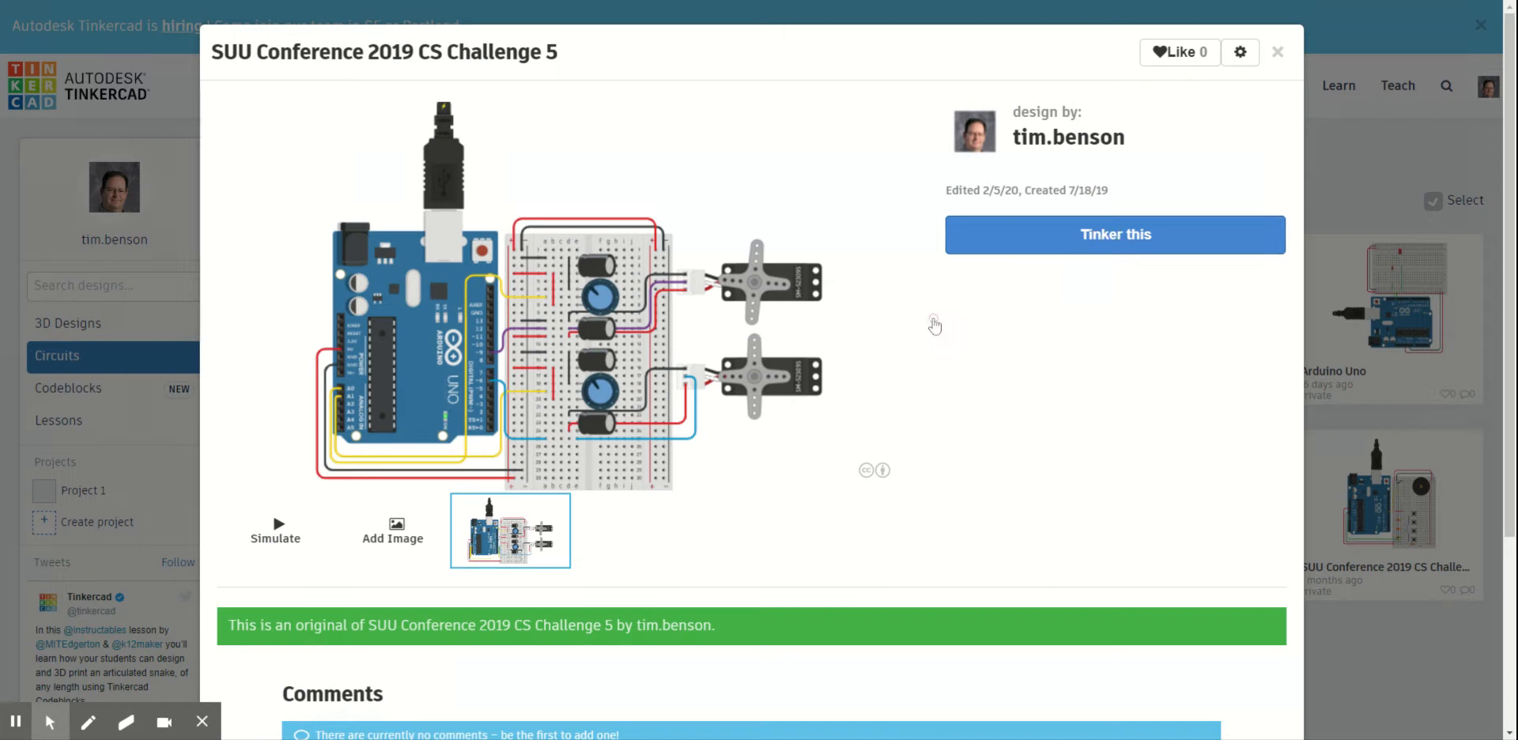
pyautogui.click(1095, 234)
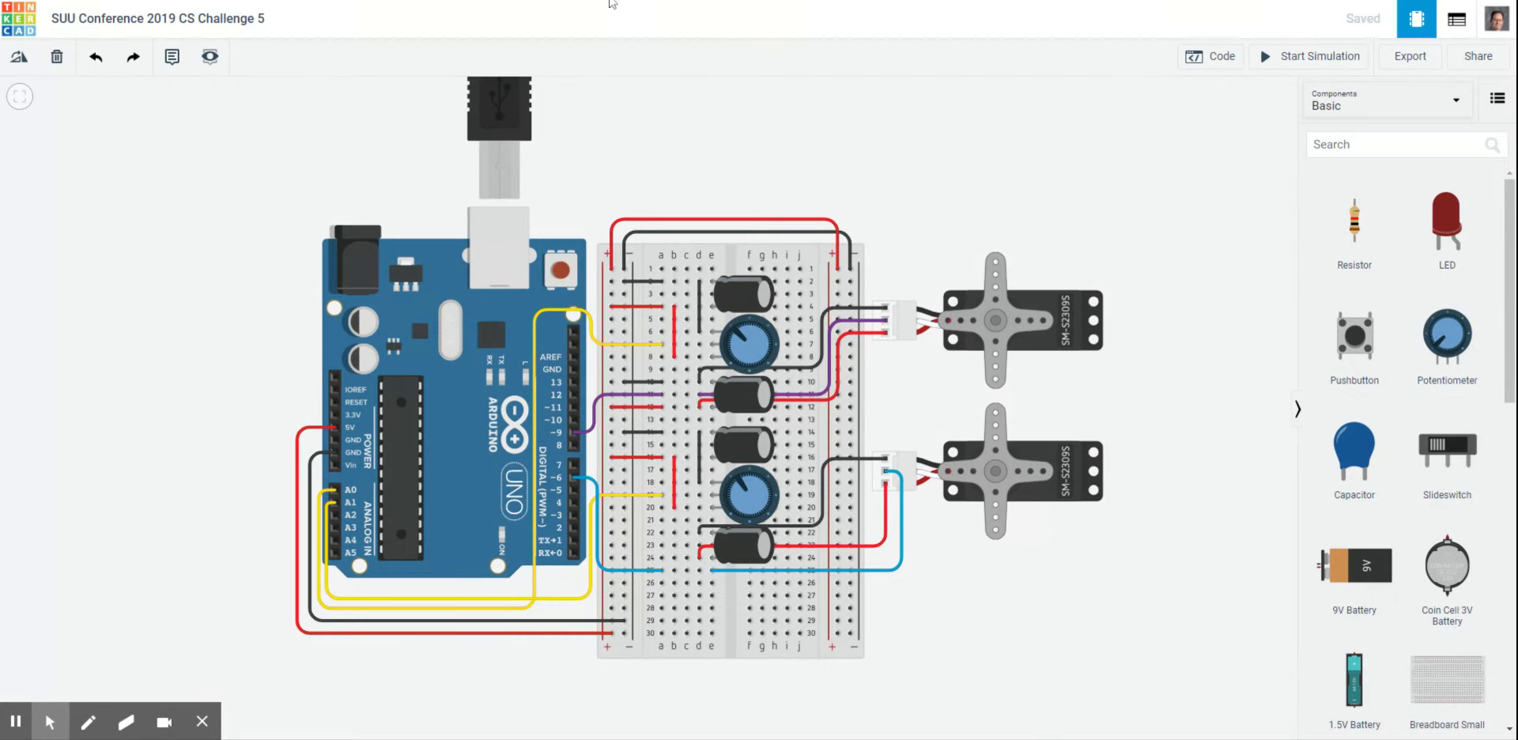
pyautogui.click(1212, 58)
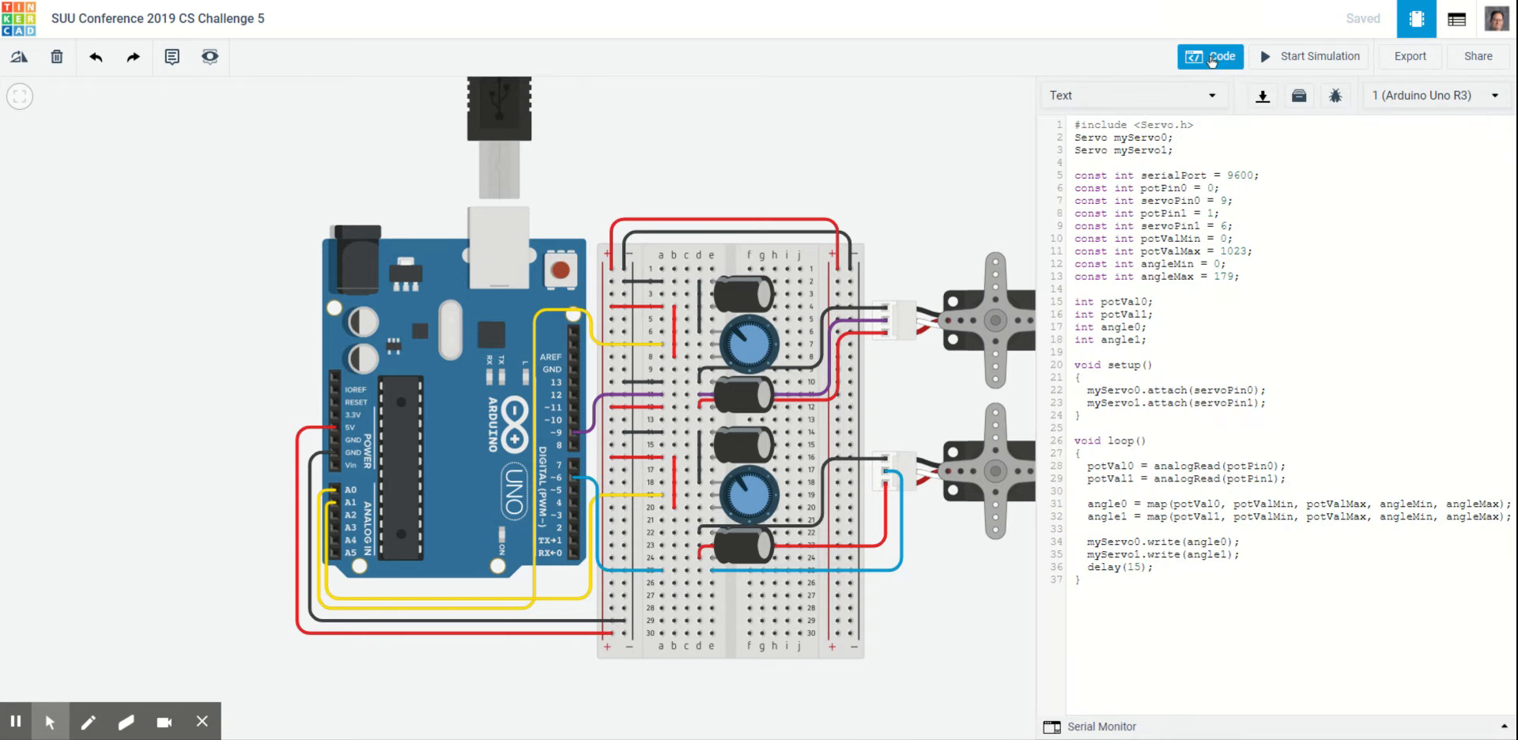
pyautogui.click(1212, 58)
# Step: Simulate the servo circuit while turning both potentiometers' knobs, then stop it and return to the circuits list
pyautogui.click(1282, 59)
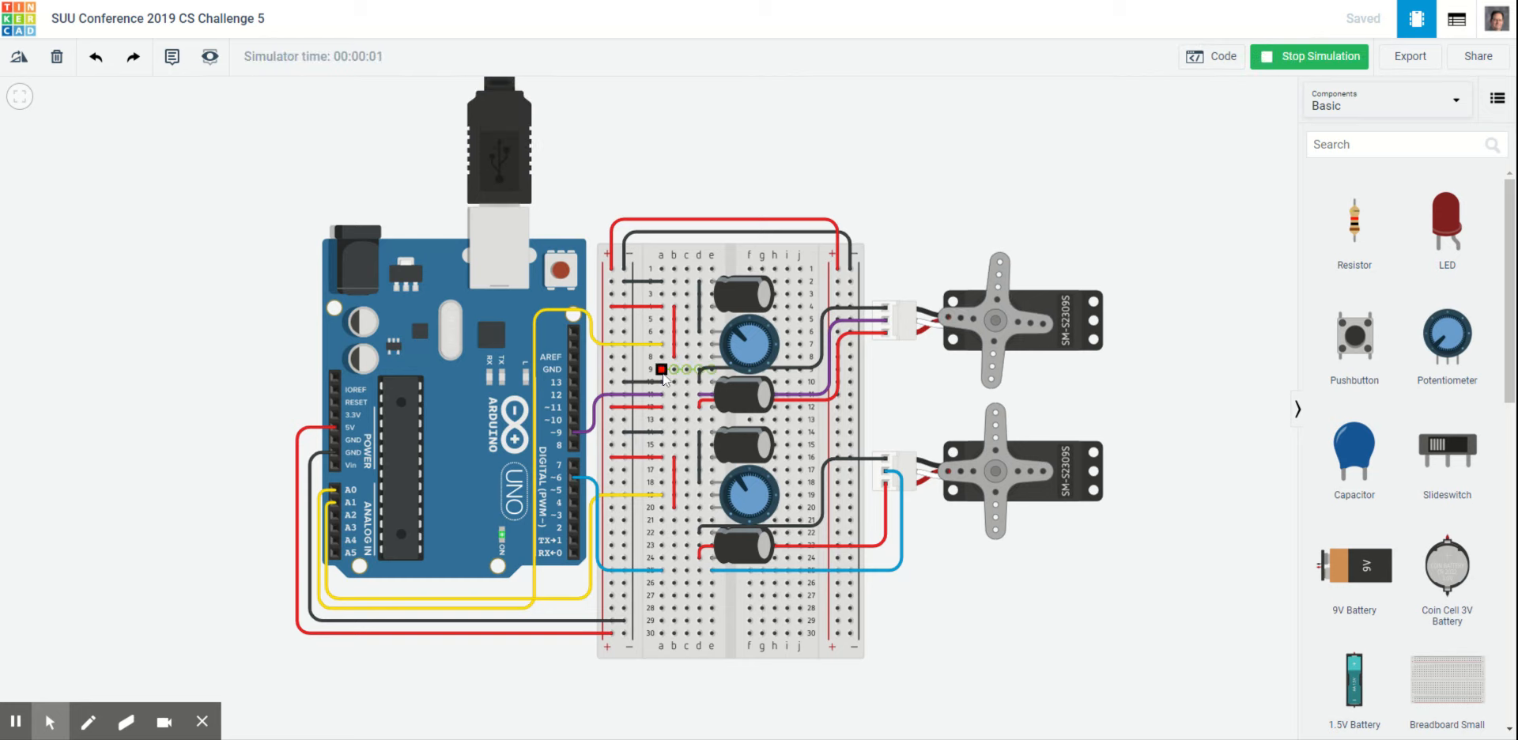
pyautogui.click(739, 336)
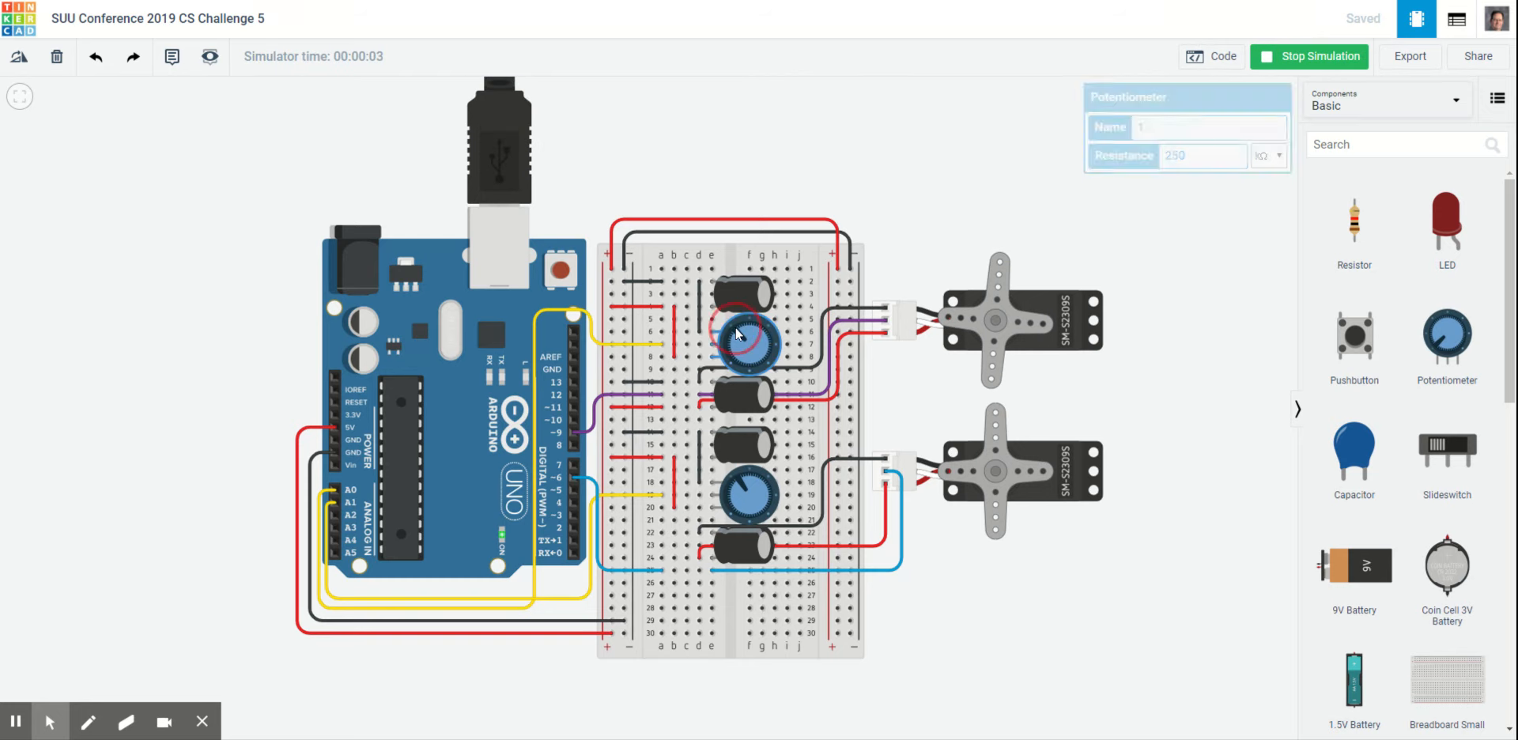
pyautogui.moveTo(743, 338)
pyautogui.mouseDown()
pyautogui.moveTo(791, 352)
pyautogui.moveTo(786, 372)
pyautogui.moveTo(751, 341)
pyautogui.moveTo(779, 344)
pyautogui.moveTo(732, 329)
pyautogui.moveTo(772, 342)
pyautogui.moveTo(749, 339)
pyautogui.mouseUp()
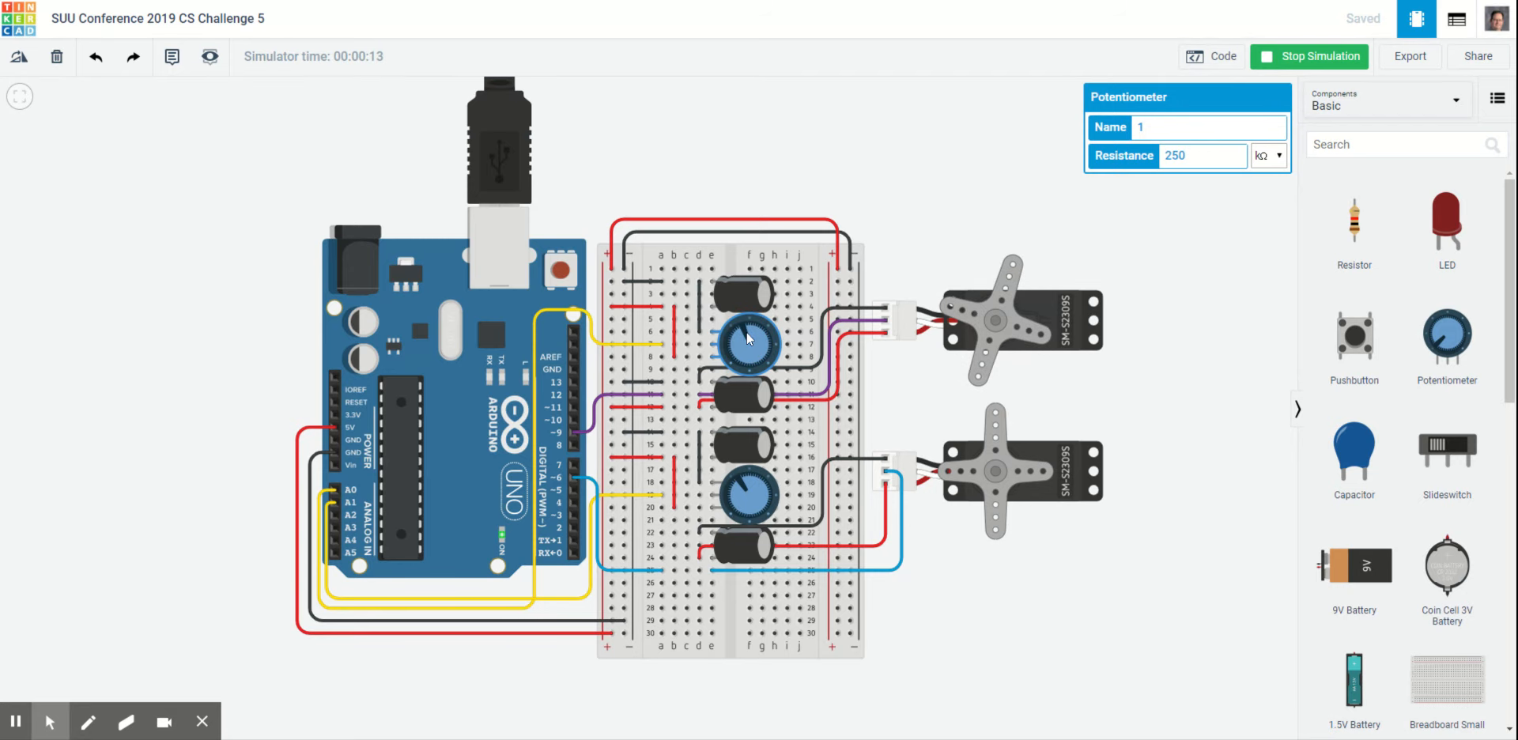
pyautogui.moveTo(746, 337); pyautogui.dragTo(730, 340)
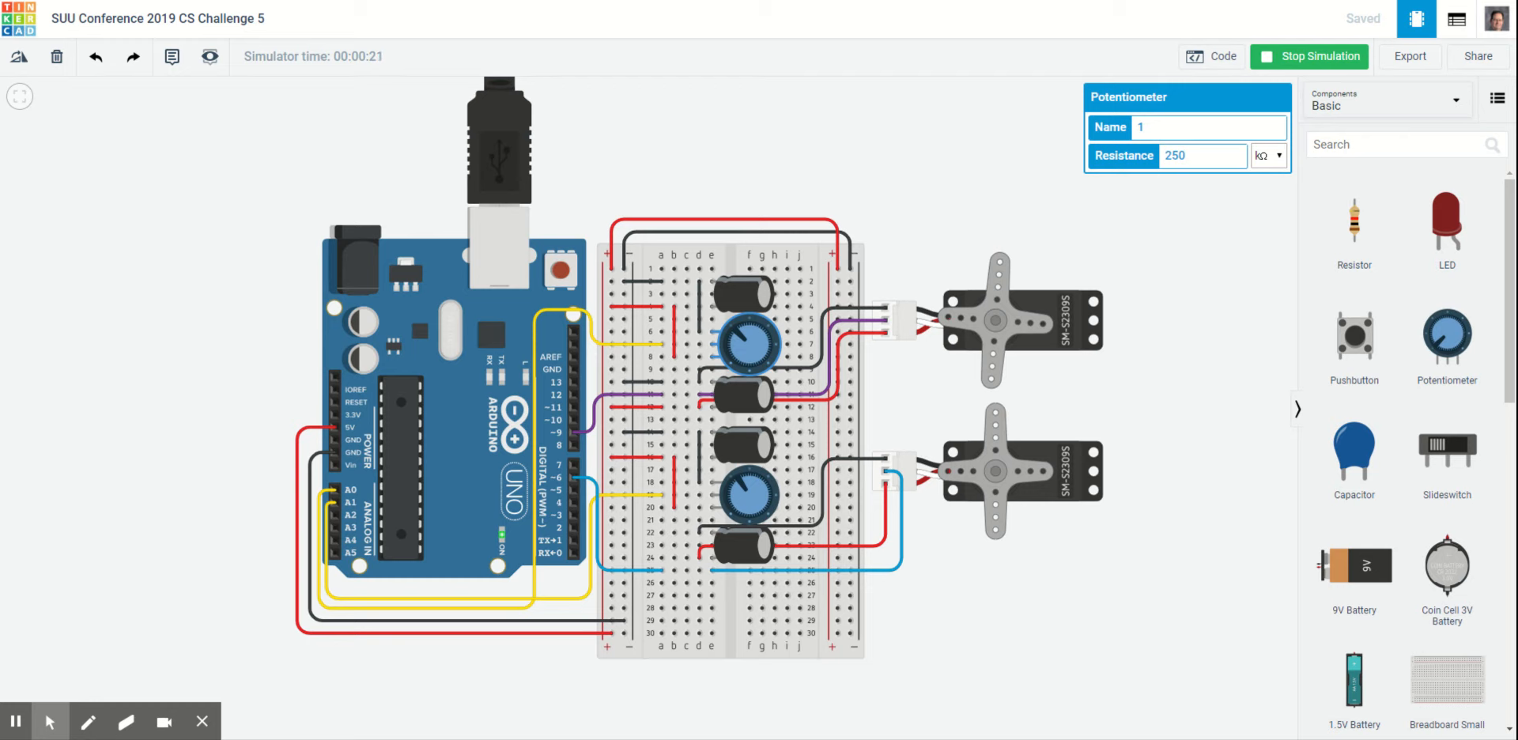
pyautogui.moveTo(739, 336)
pyautogui.mouseDown()
pyautogui.moveTo(775, 328)
pyautogui.moveTo(780, 342)
pyautogui.moveTo(758, 377)
pyautogui.moveTo(740, 376)
pyautogui.moveTo(728, 365)
pyautogui.moveTo(791, 340)
pyautogui.moveTo(771, 312)
pyautogui.moveTo(712, 325)
pyautogui.moveTo(801, 360)
pyautogui.moveTo(772, 380)
pyautogui.moveTo(709, 384)
pyautogui.moveTo(690, 370)
pyautogui.moveTo(745, 385)
pyautogui.moveTo(748, 329)
pyautogui.moveTo(724, 325)
pyautogui.mouseUp()
pyautogui.moveTo(748, 486); pyautogui.dragTo(739, 522)
pyautogui.click(1317, 64)
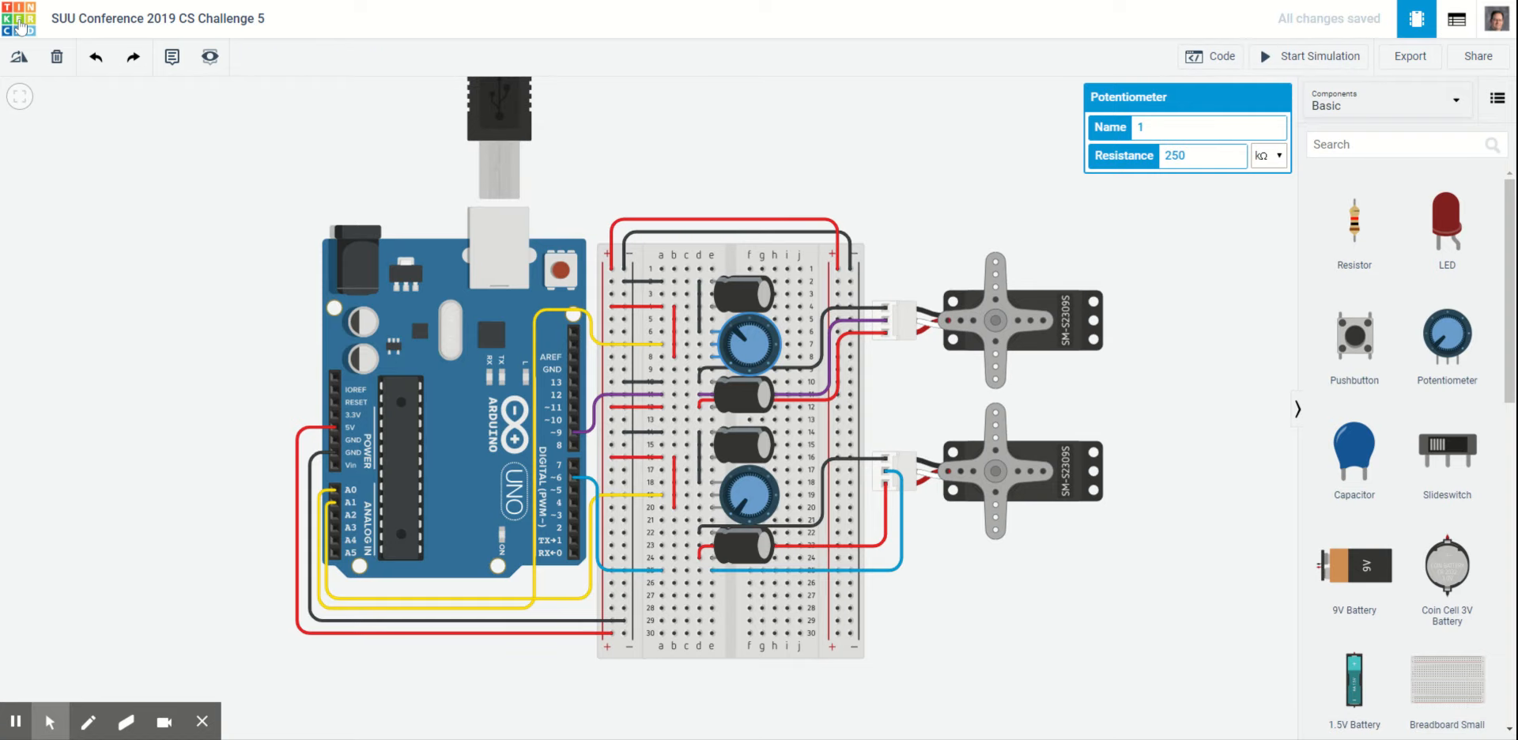
pyautogui.click(20, 26)
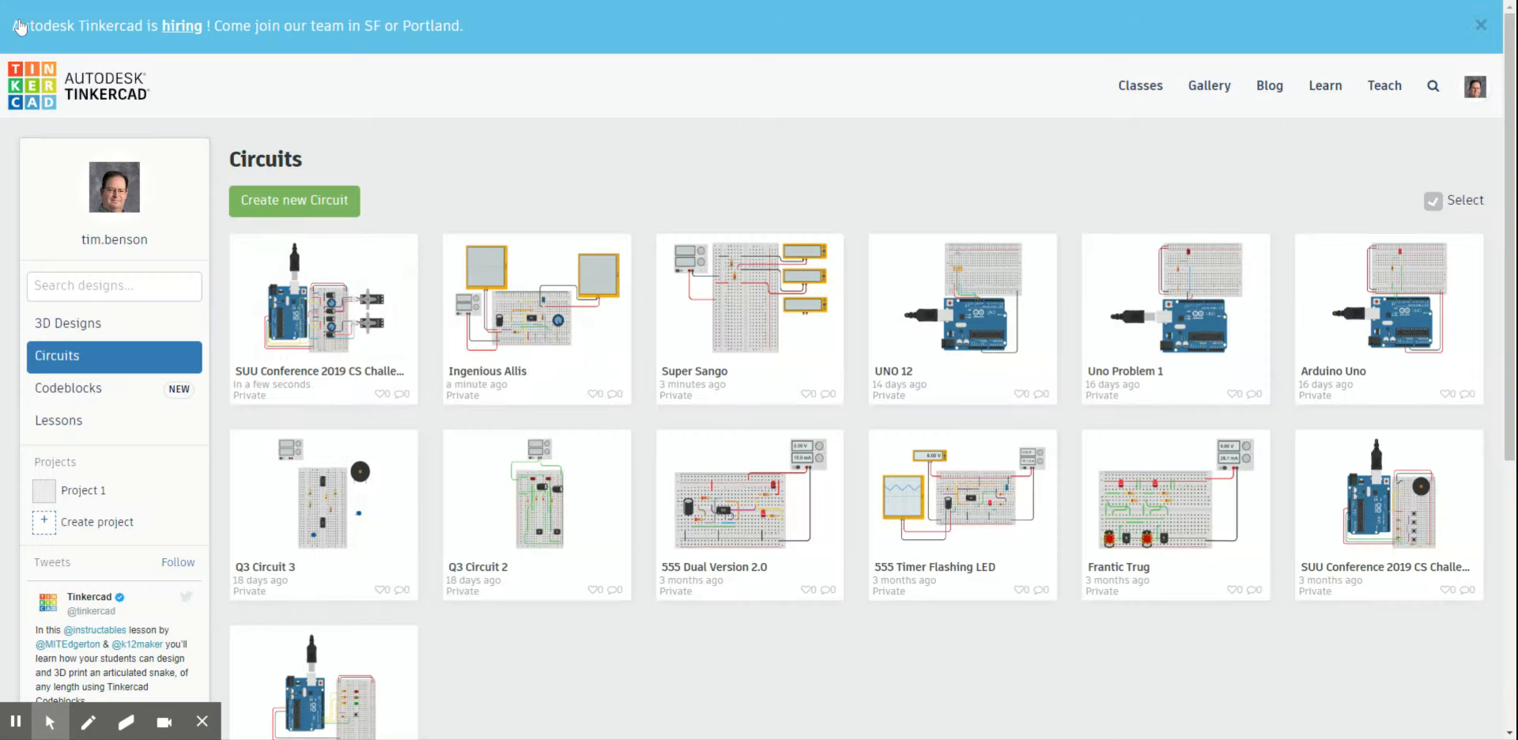